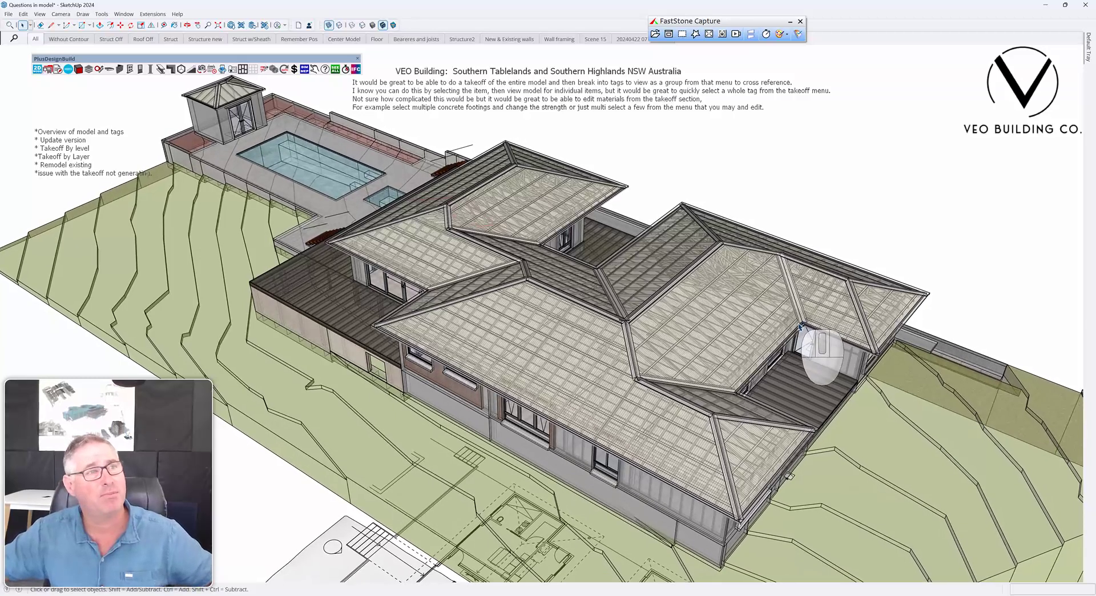
Step: Orbit and zoom around the house, checking the floor plan group beneath it
scroll(800, 327, "down", 2)
scroll(798, 326, "down", 3)
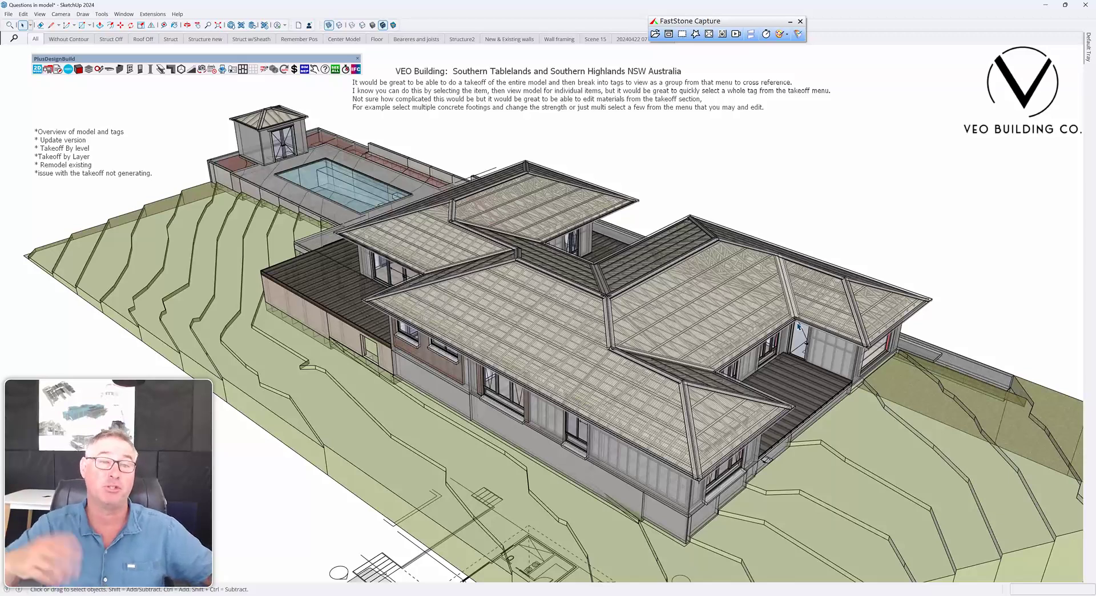
middle_click(740, 317)
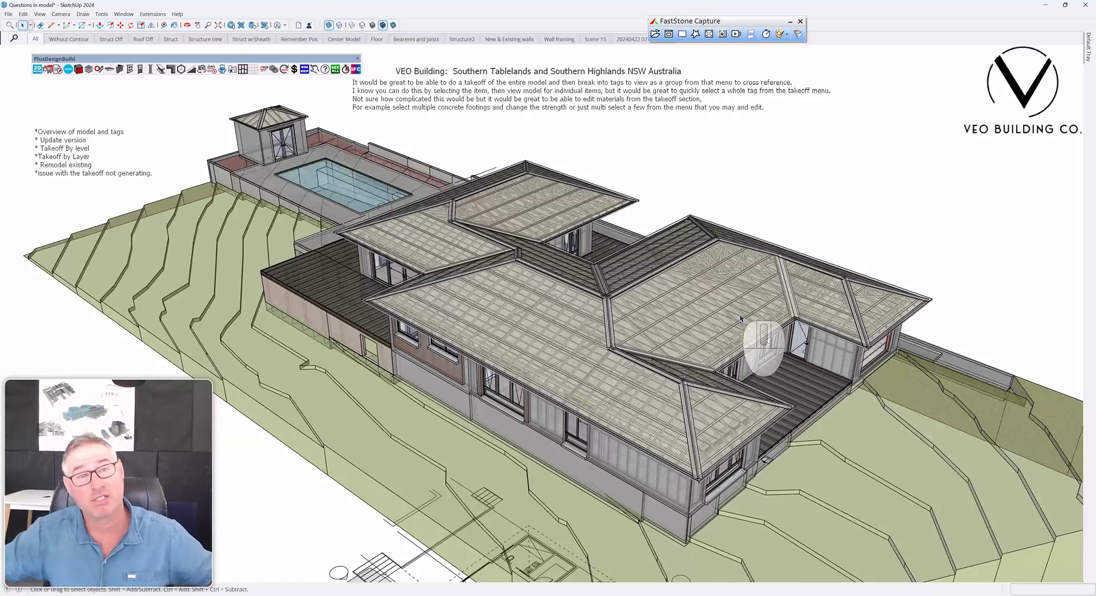
scroll(739, 318, "up", 4)
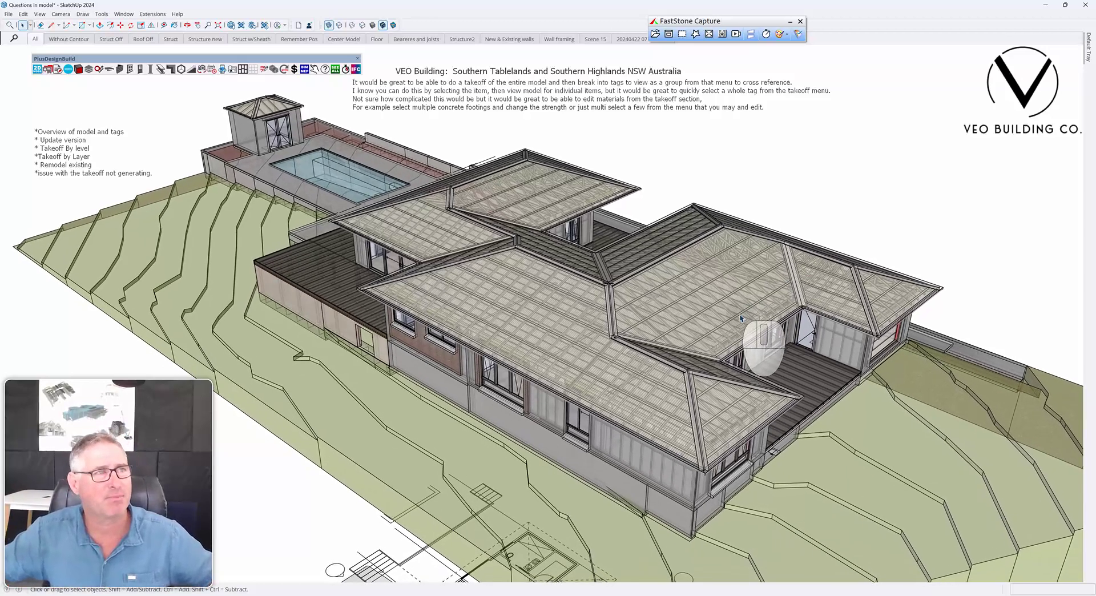
middle_click_drag(740, 318, 740, 318)
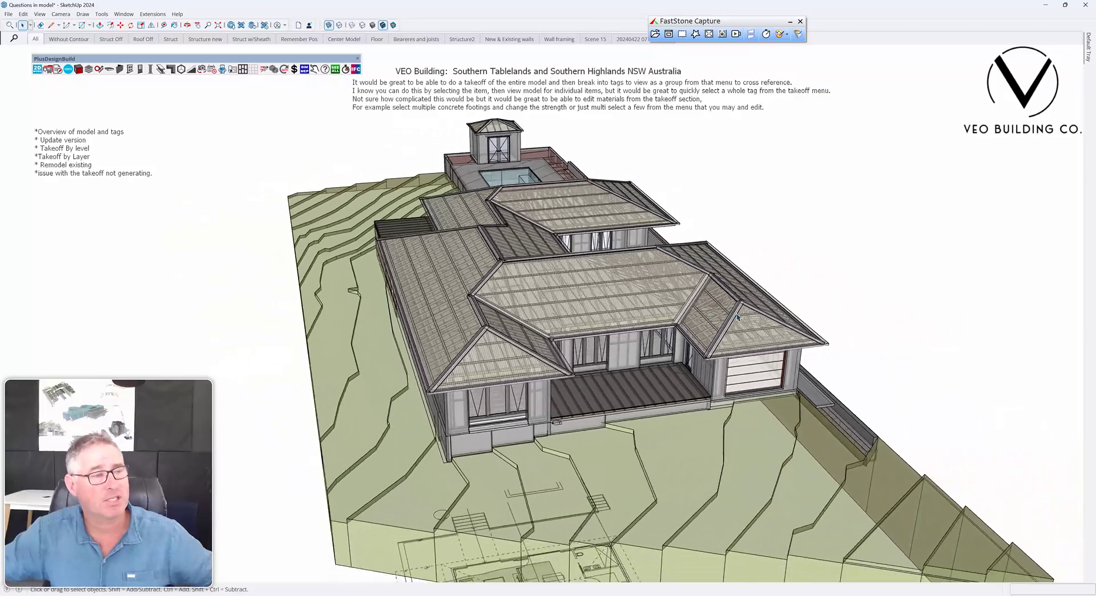
scroll(716, 308, "down", 4)
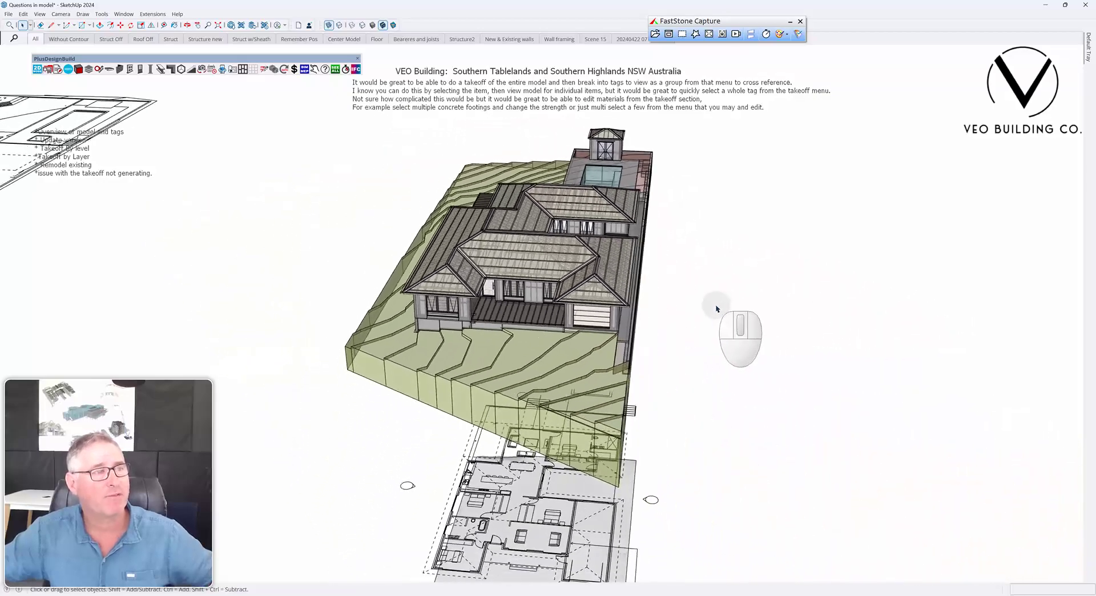
middle_click_drag(714, 309, 576, 408)
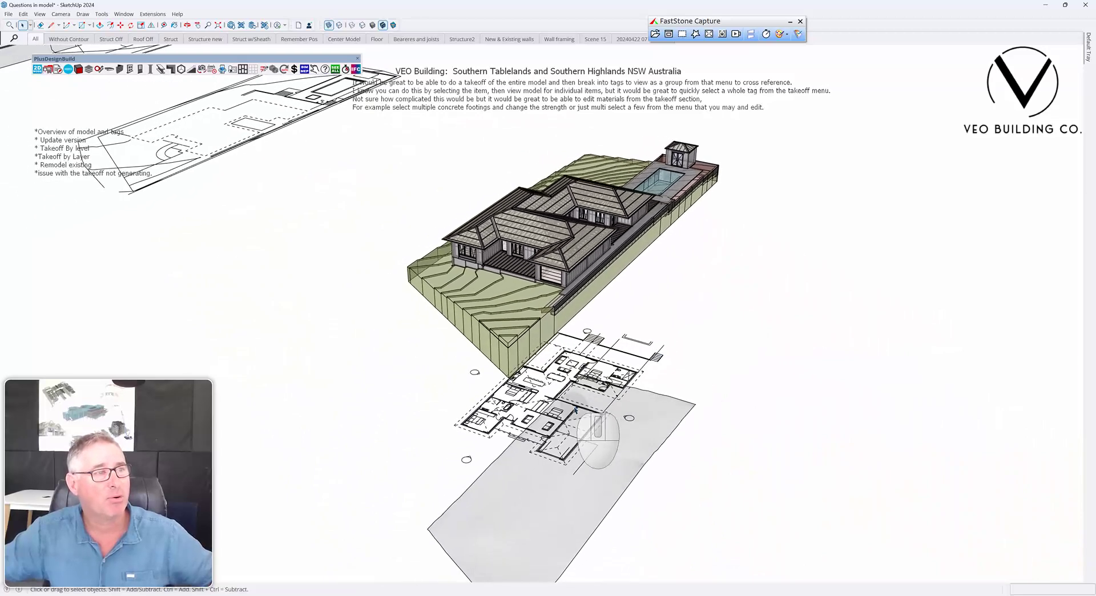
left_click(575, 409)
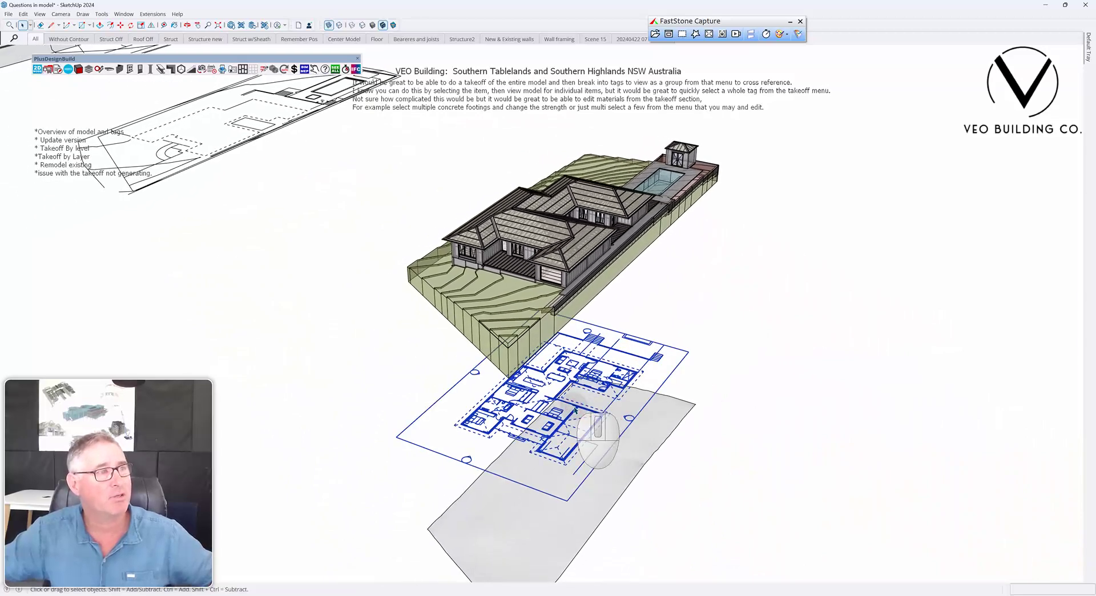
middle_click_drag(575, 408, 832, 430)
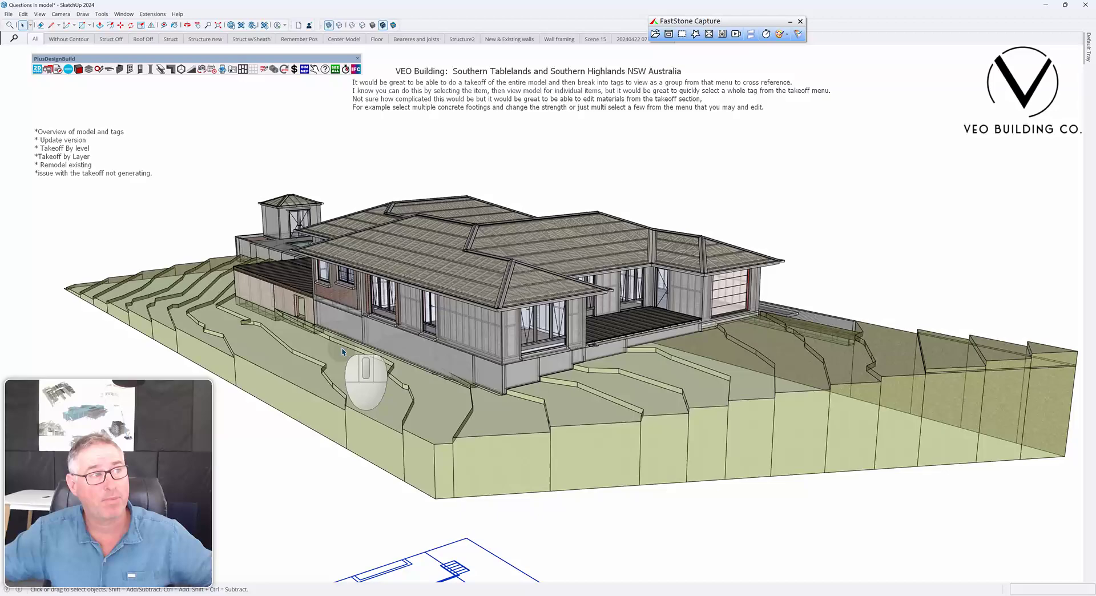
middle_click_drag(331, 328, 448, 93)
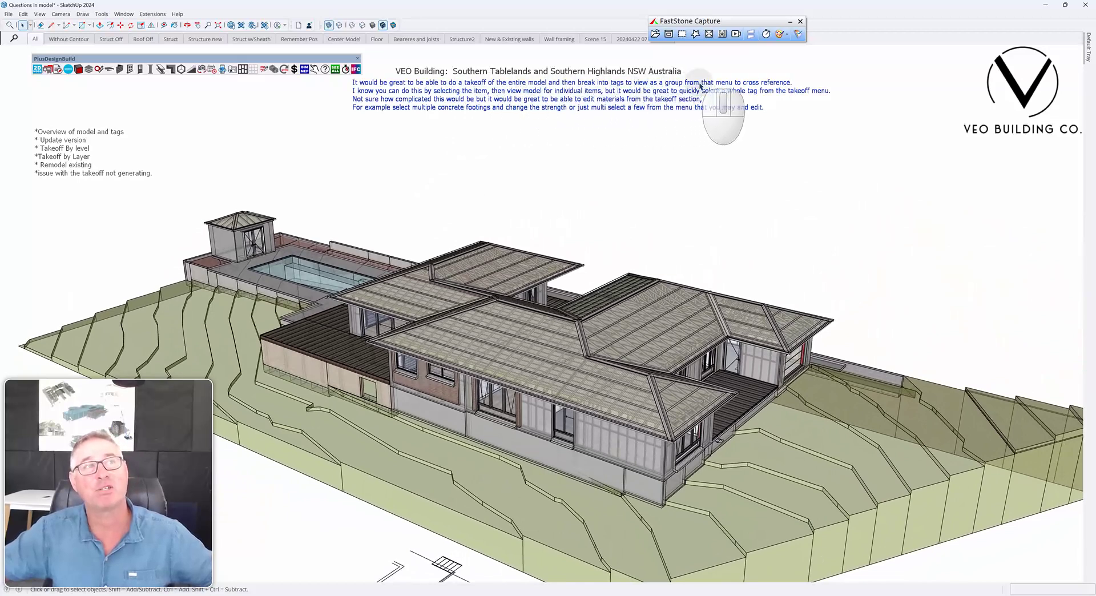
Step: Select the agenda note and enable the Large Tool Set toolbar
left_click(99, 136)
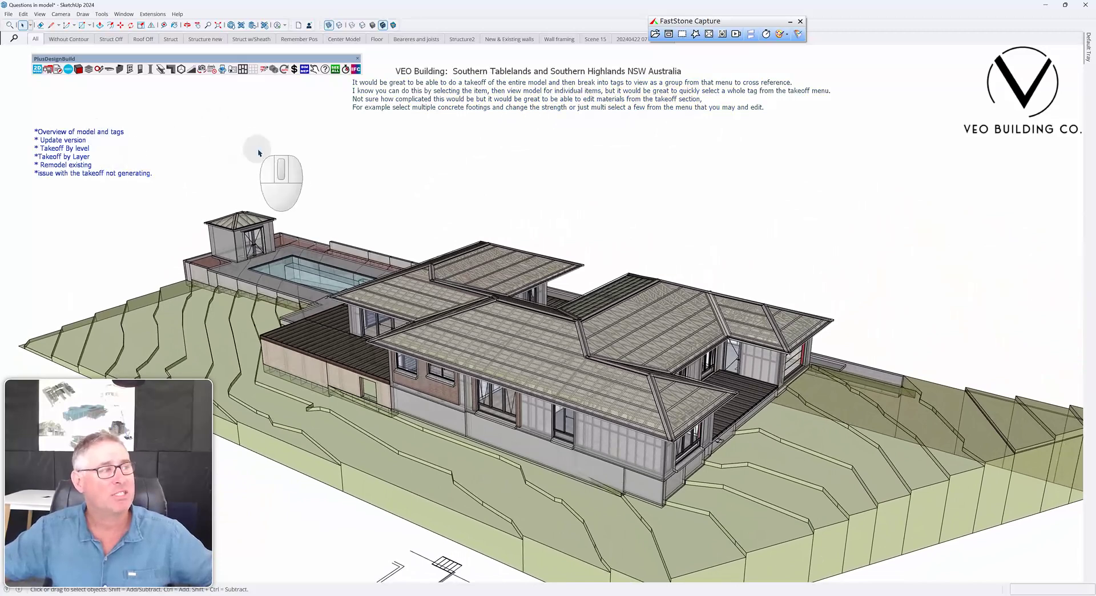
right_click(511, 26)
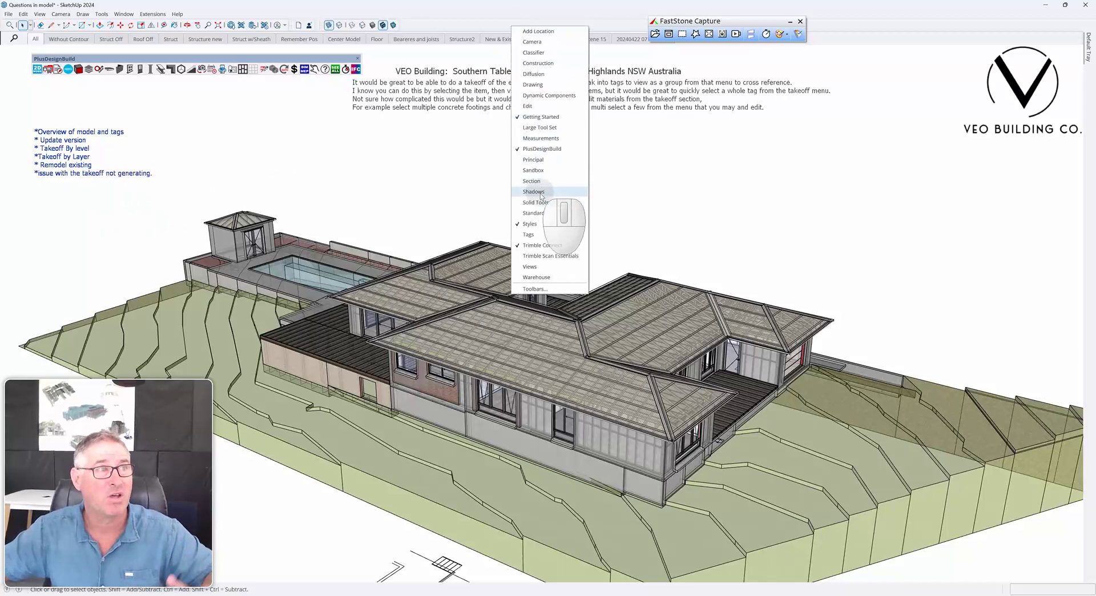
left_click(539, 128)
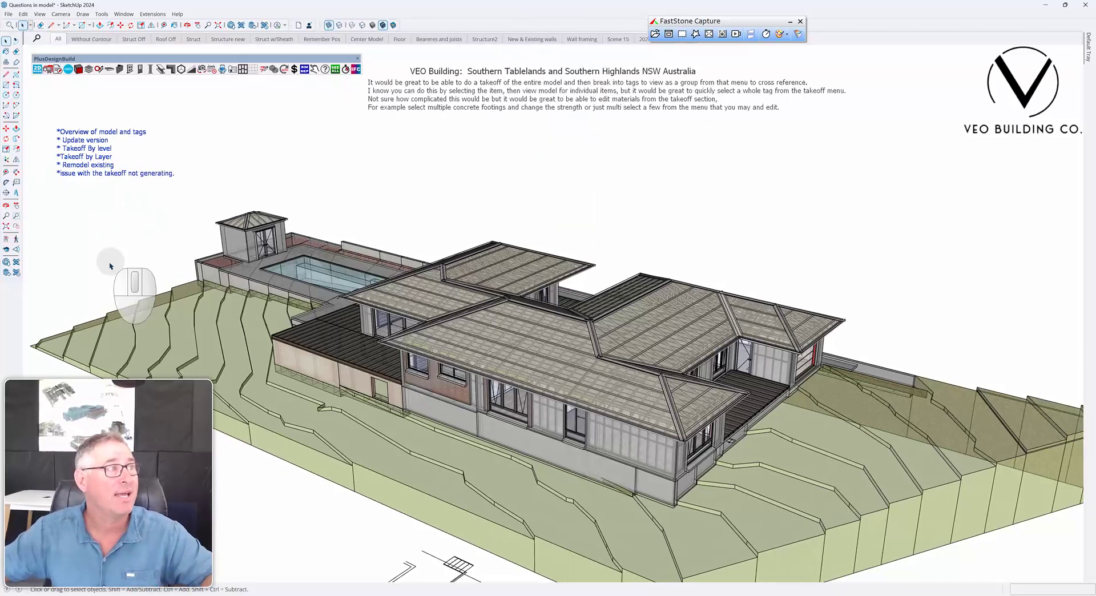
Step: Place a screen text note reading 'note' at the upper right of the view
left_click(16, 182)
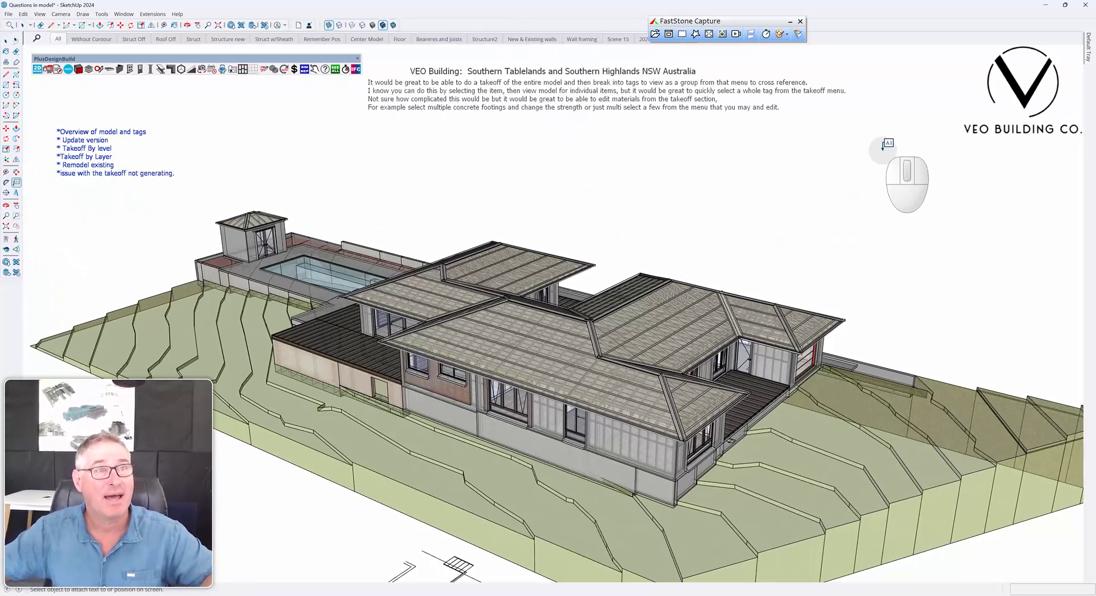
left_click(875, 155)
type("ho")
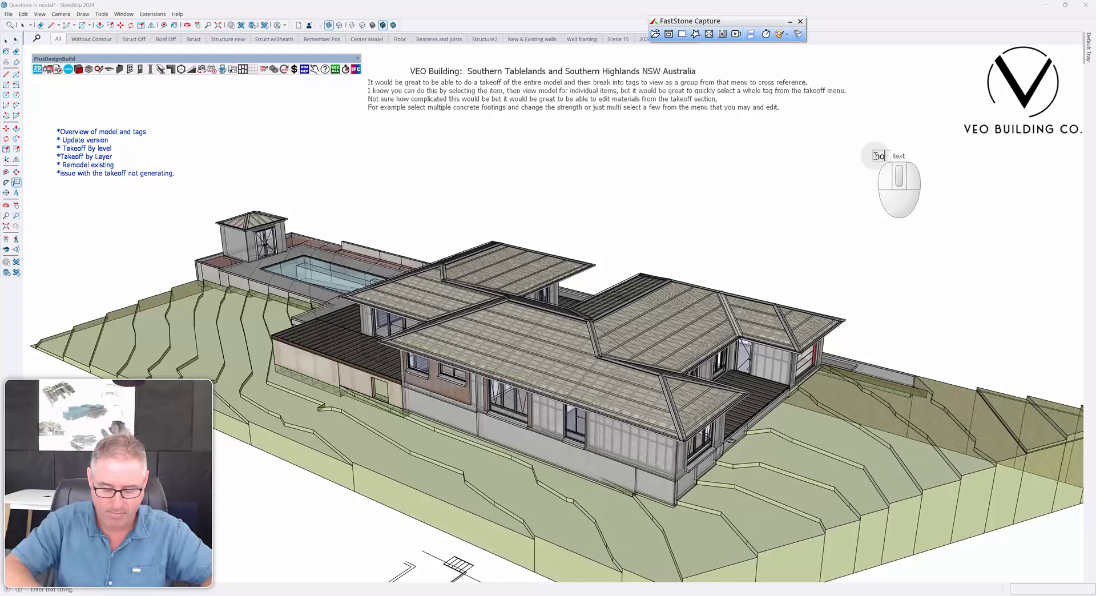
type("te")
left_click(807, 200)
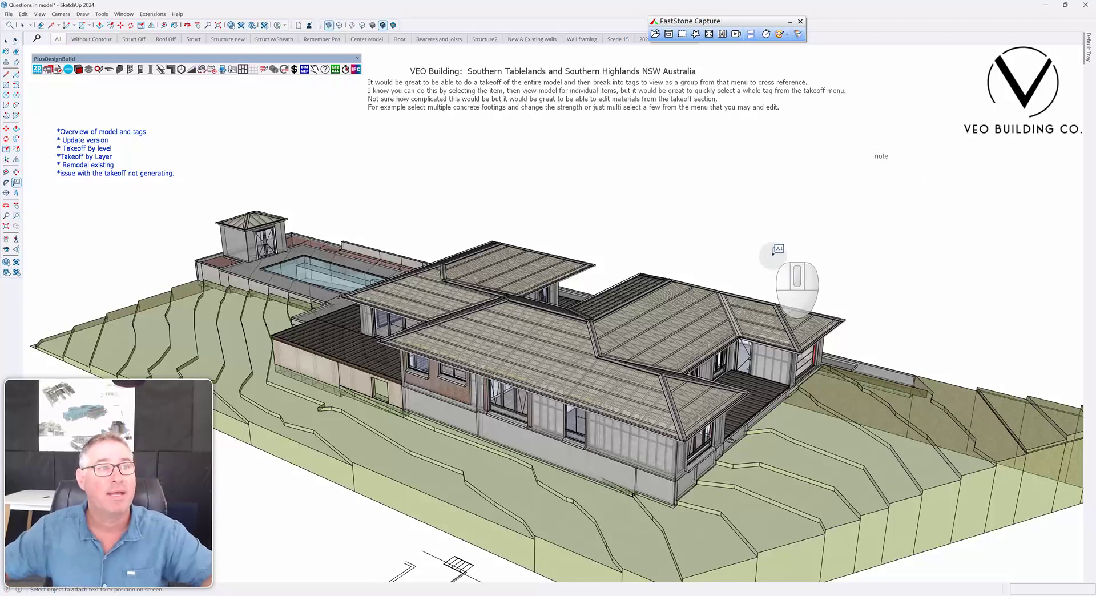
Step: Try 'Middle Side' and 'Wall #202' leader labels on the roof, undo and cancel them, then orbit
left_click(747, 296)
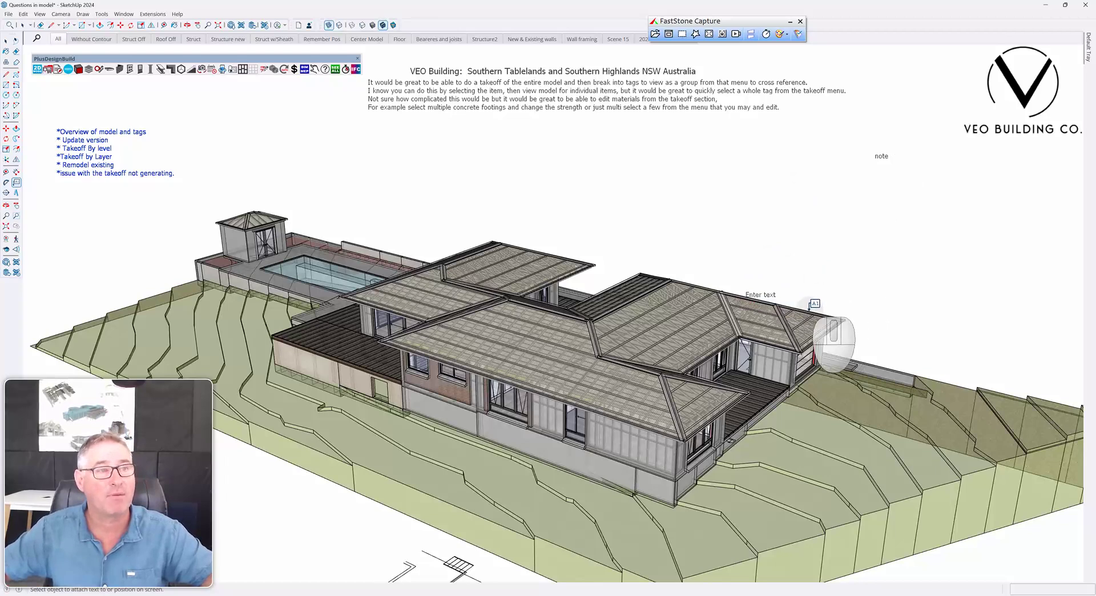
scroll(810, 320, "up", 3)
left_click_drag(802, 324, 895, 258)
left_click(968, 288)
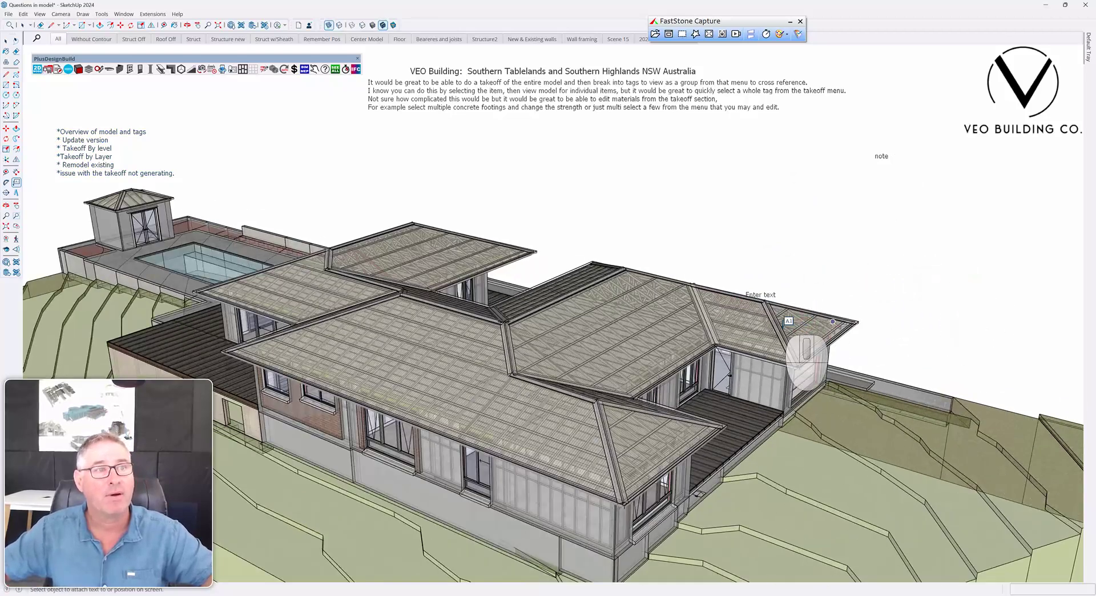
key("ctrl+z")
left_click(488, 391)
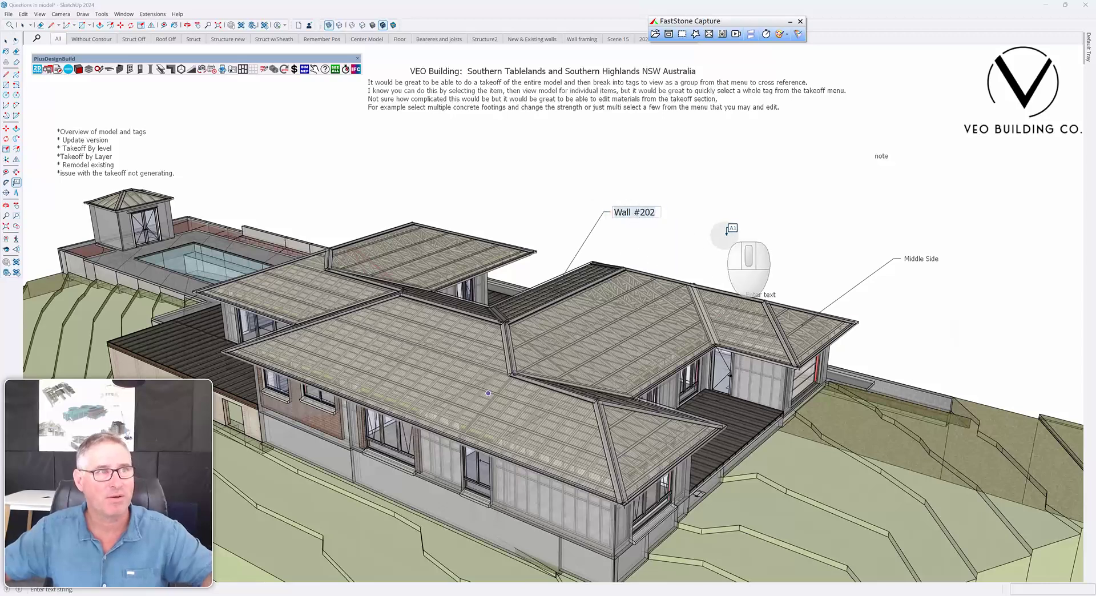
key("Escape")
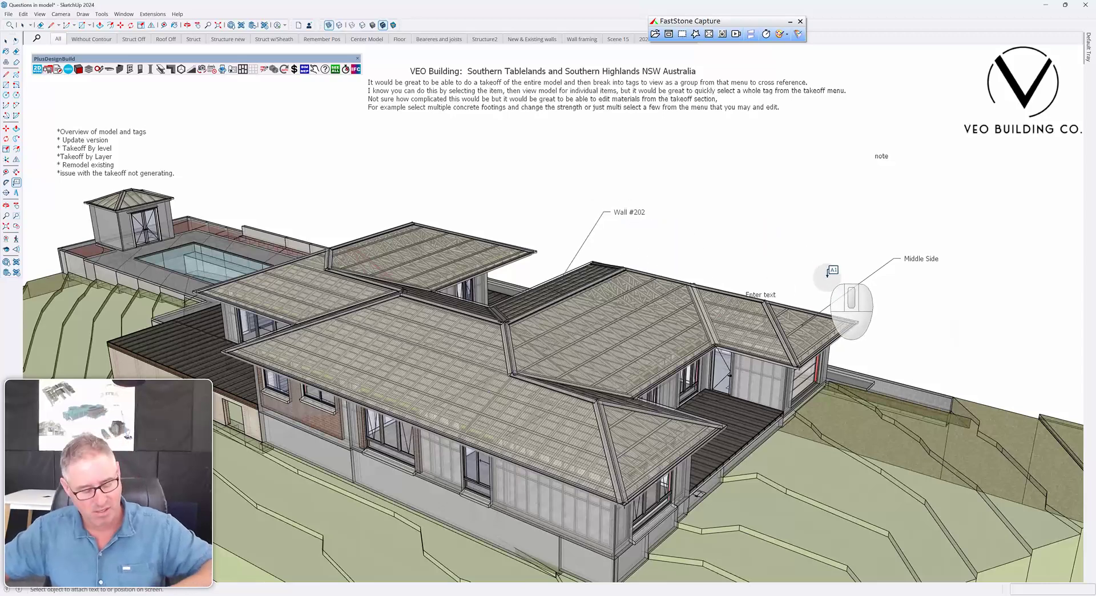
key("ctrl")
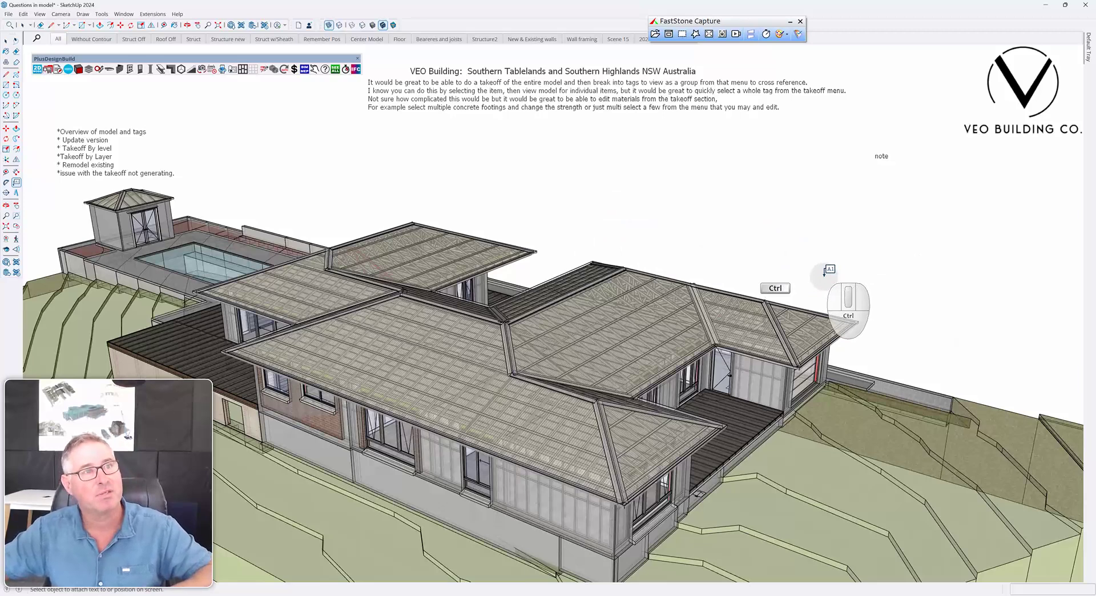
middle_click_drag(752, 286, 468, 289)
Step: Return to the Select tool and pin the Default Tray open
key("space")
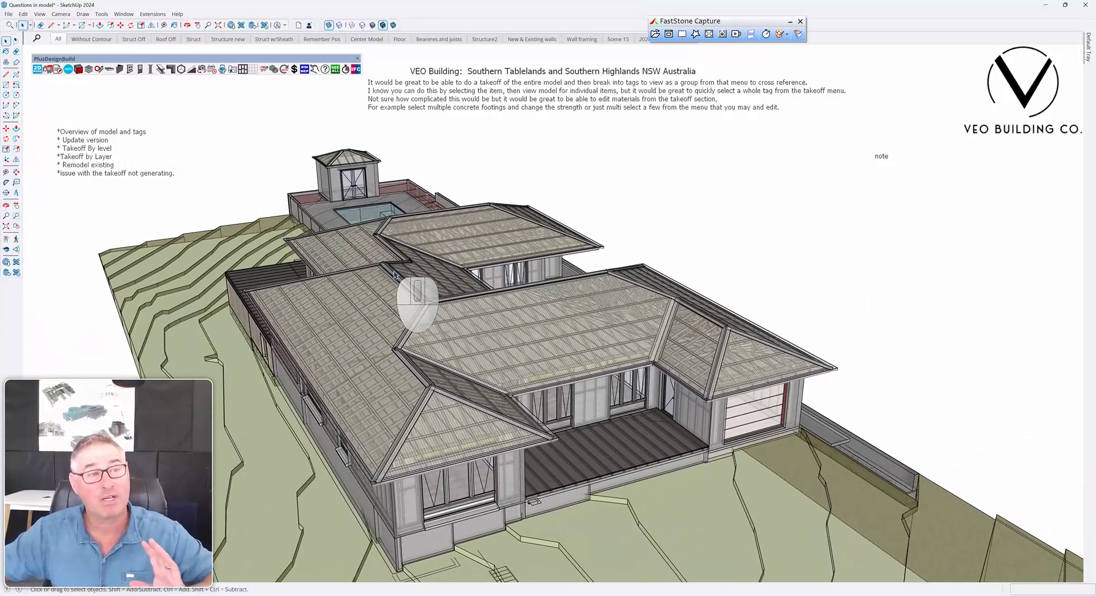
mouse_move(1087, 57)
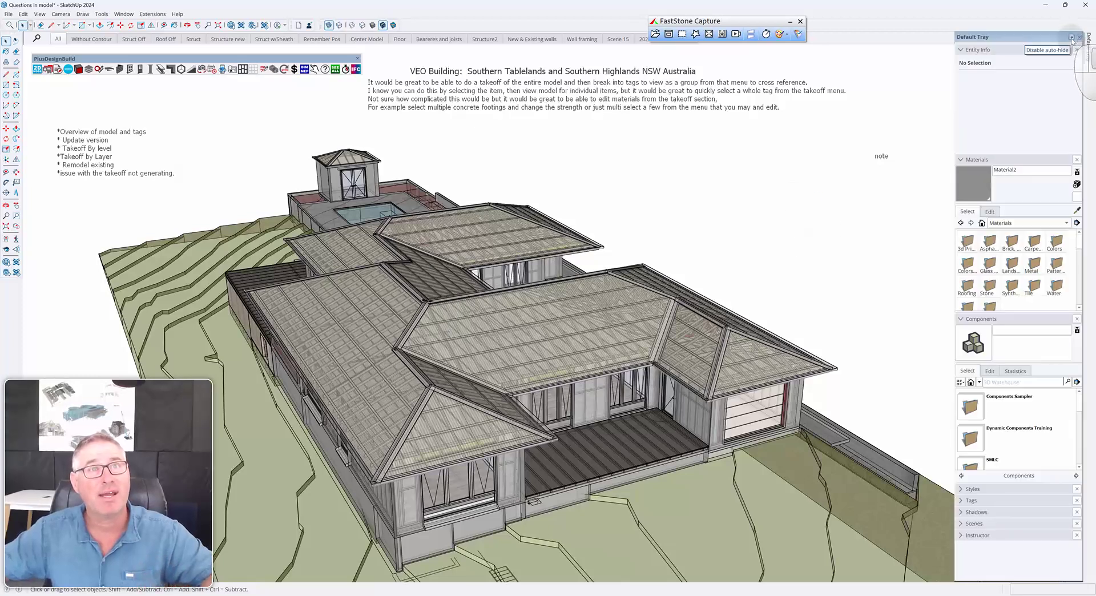
left_click(1071, 39)
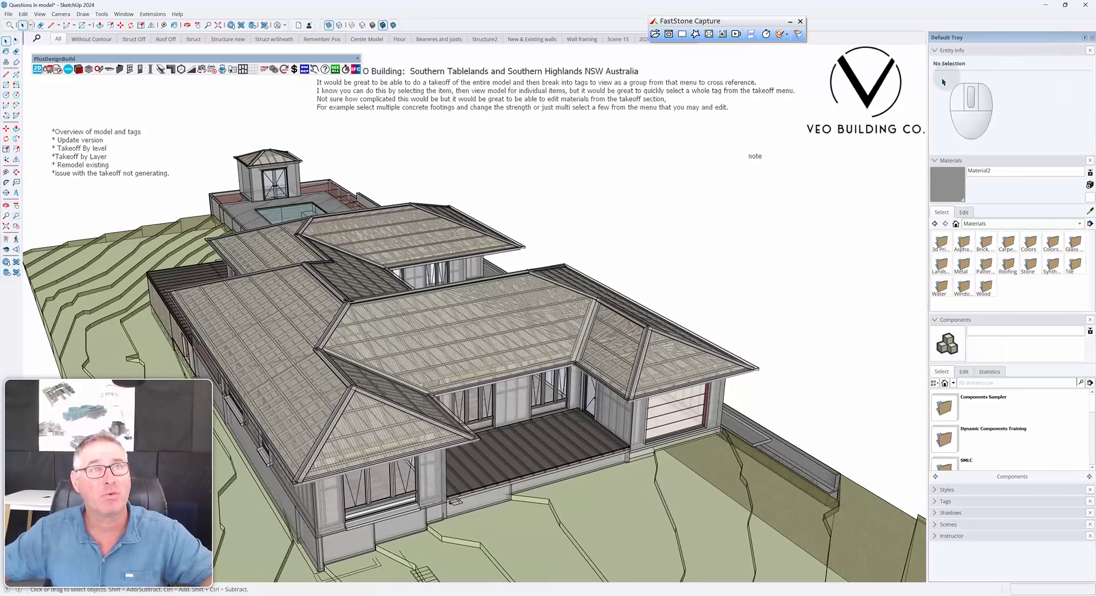
Step: Select the roof framing group to check its ROOF_FRAMING tag, collapsing Materials and Components
left_click(551, 292)
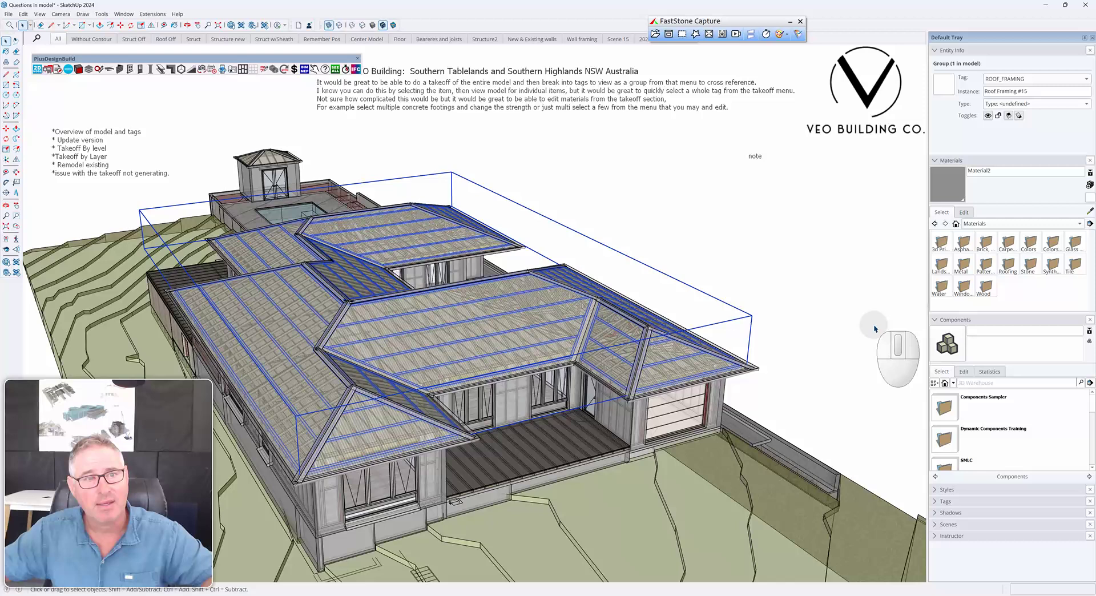
left_click(936, 161)
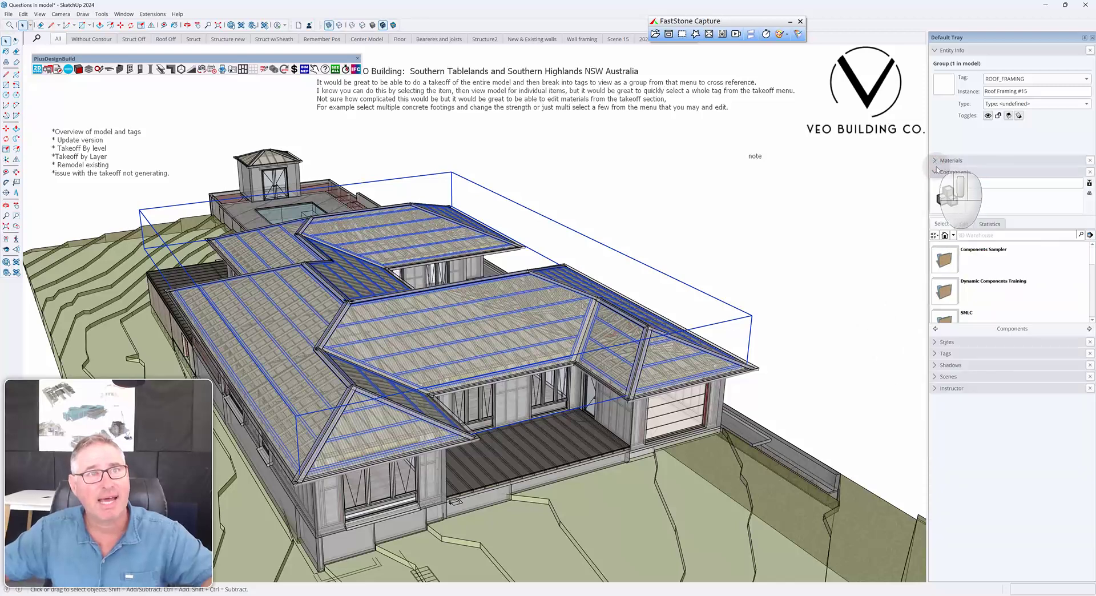
left_click(935, 173)
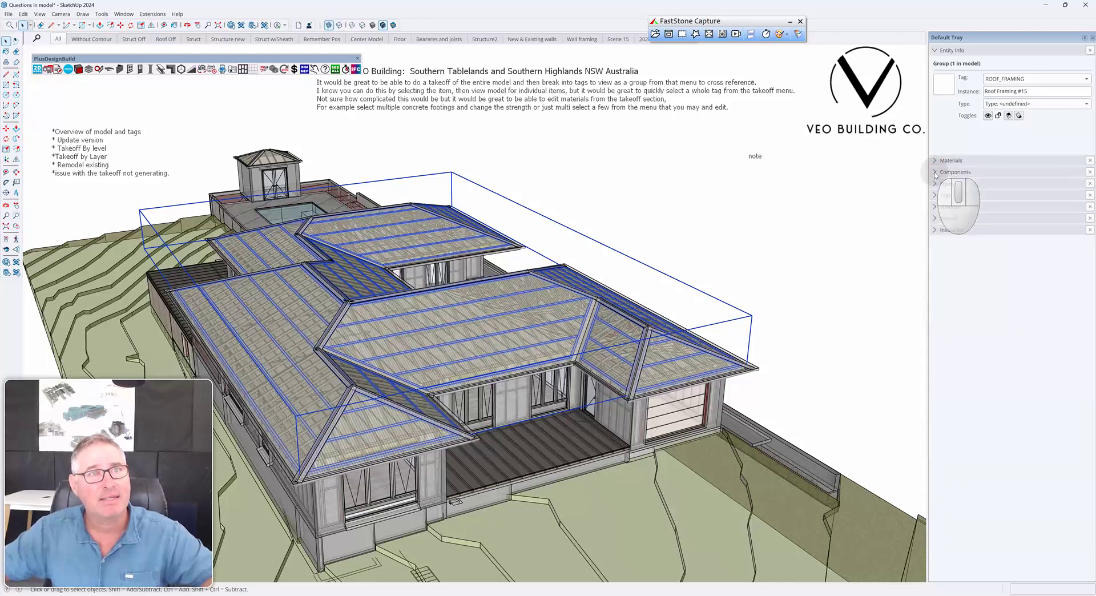
Step: Expand and enlarge the Tags list, sorting by name so 0 Demolition and 0 Existing lead
left_click(937, 195)
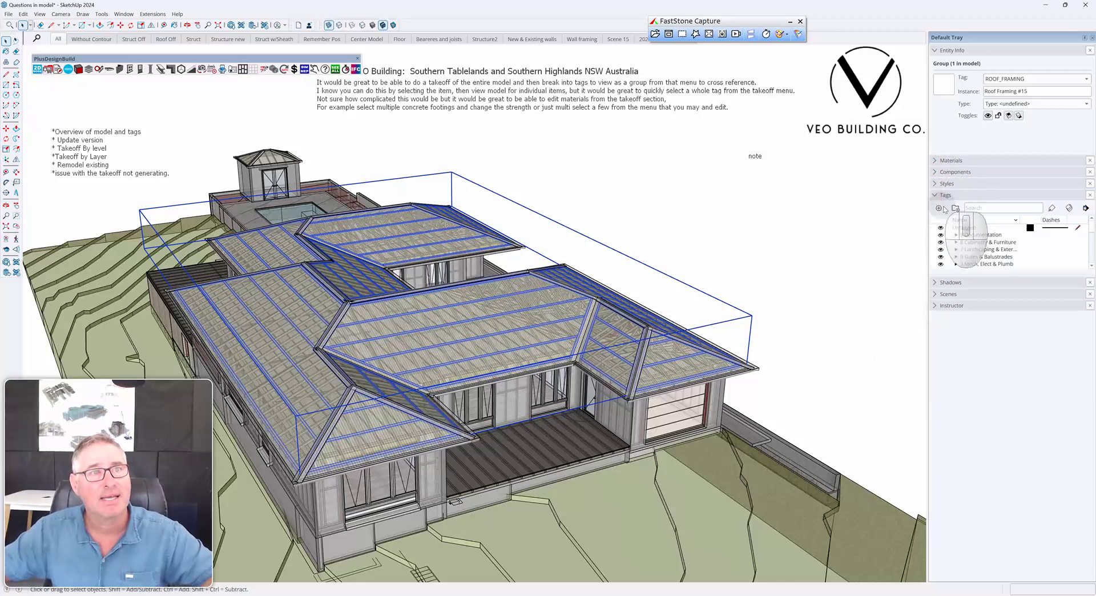
left_click_drag(983, 274, 986, 411)
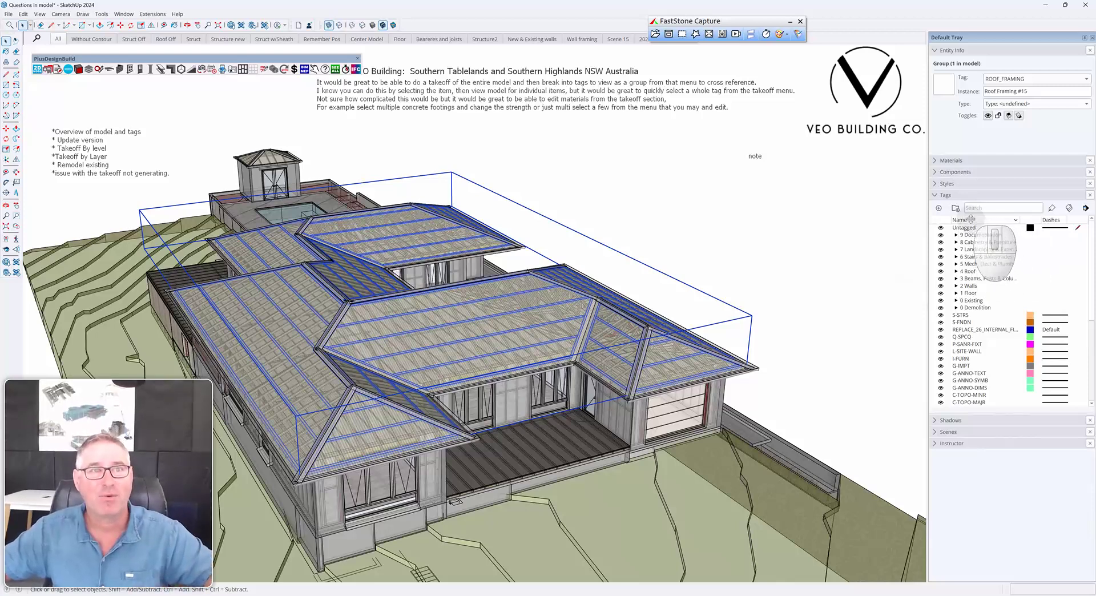
left_click(970, 219)
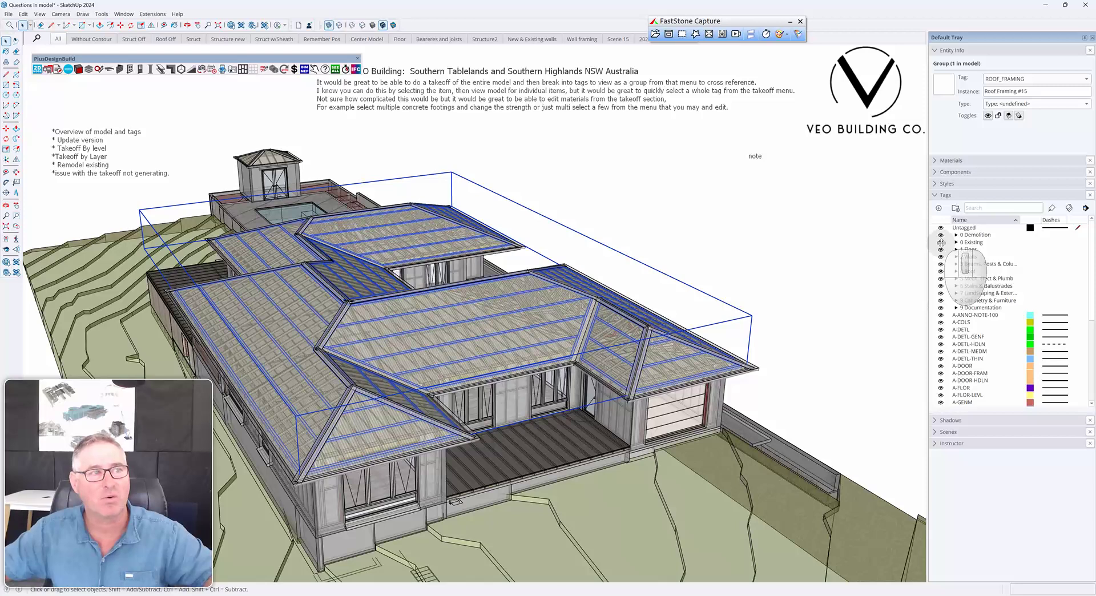
Step: Toggle the 0 Existing tag off and on to compare walls, leave it visible, and deselect the roof framing
left_click(941, 242)
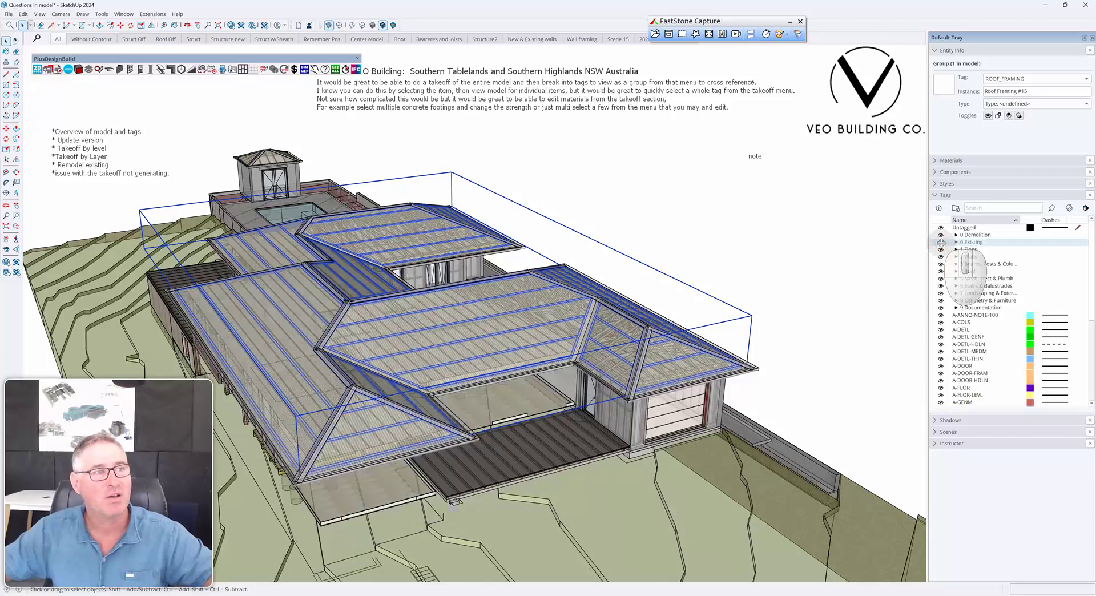
left_click(941, 242)
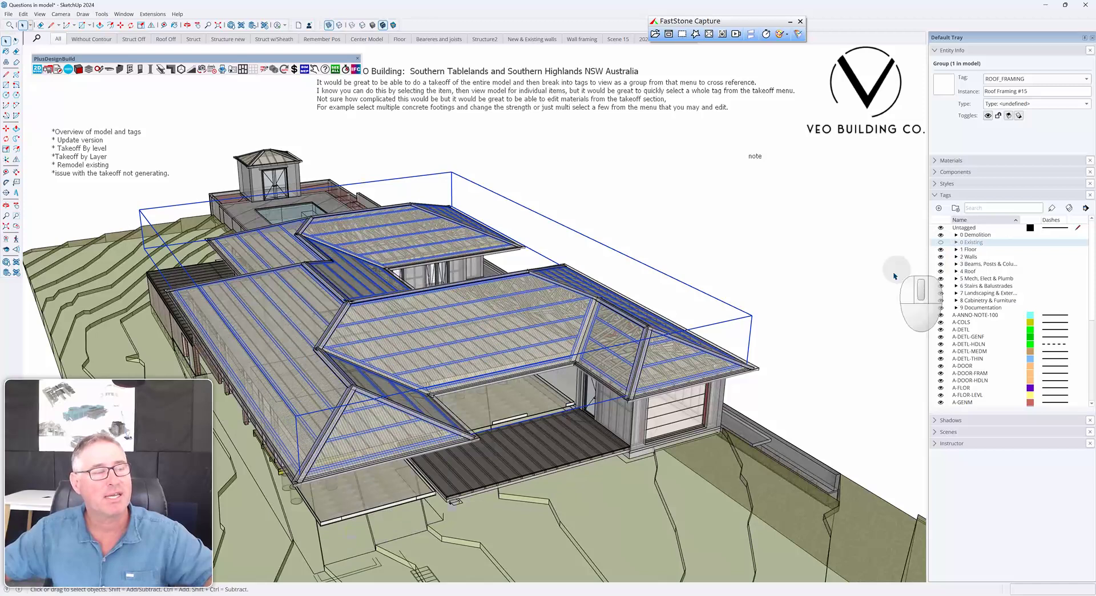
middle_click_drag(601, 393, 675, 286)
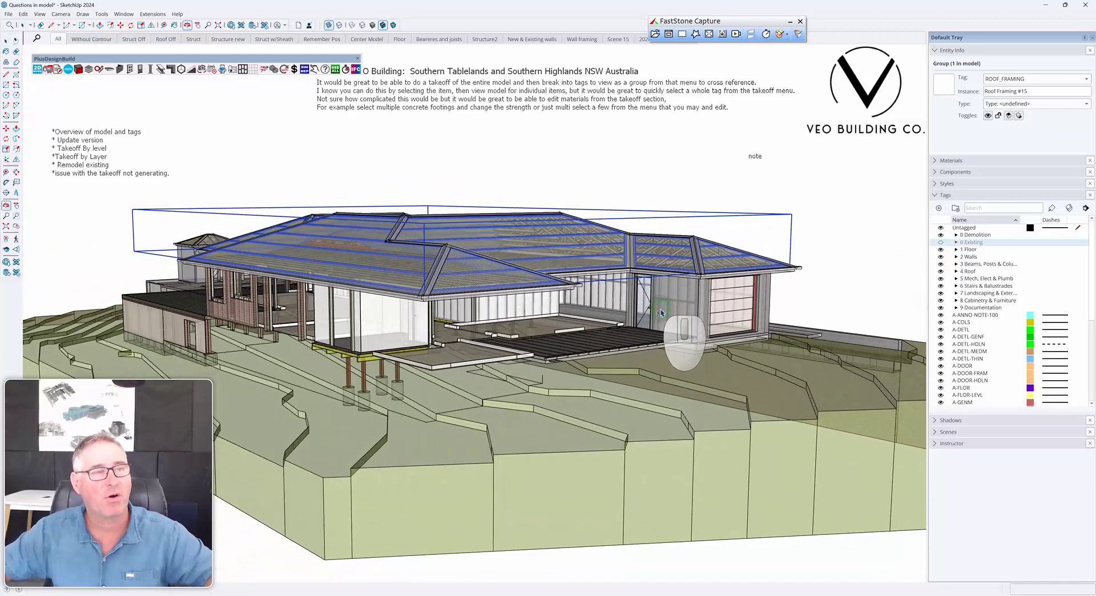
left_click(940, 242)
left_click(940, 242)
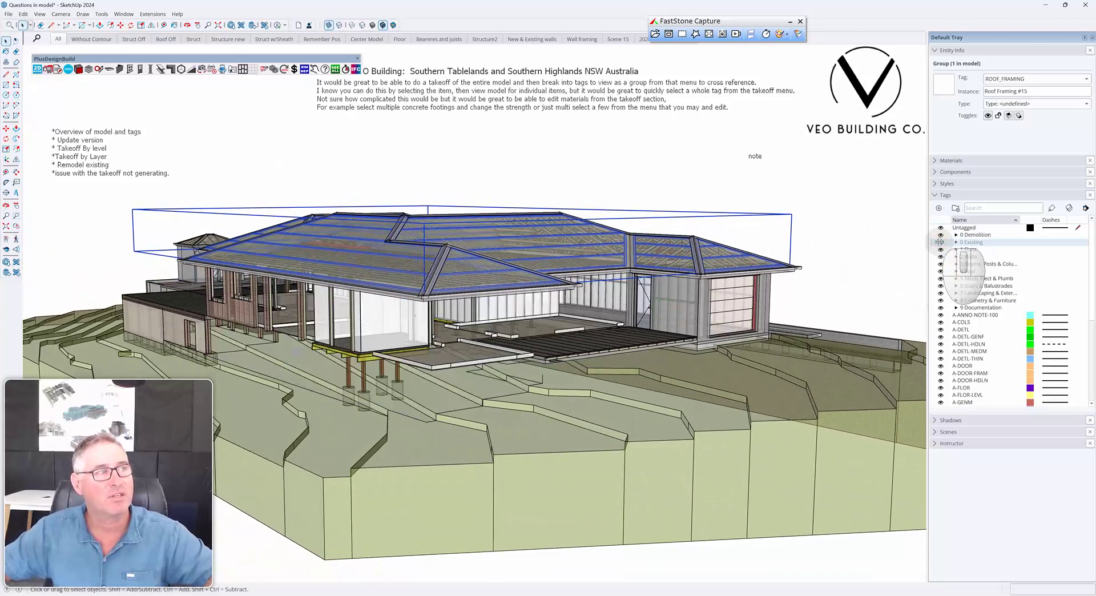
left_click(940, 242)
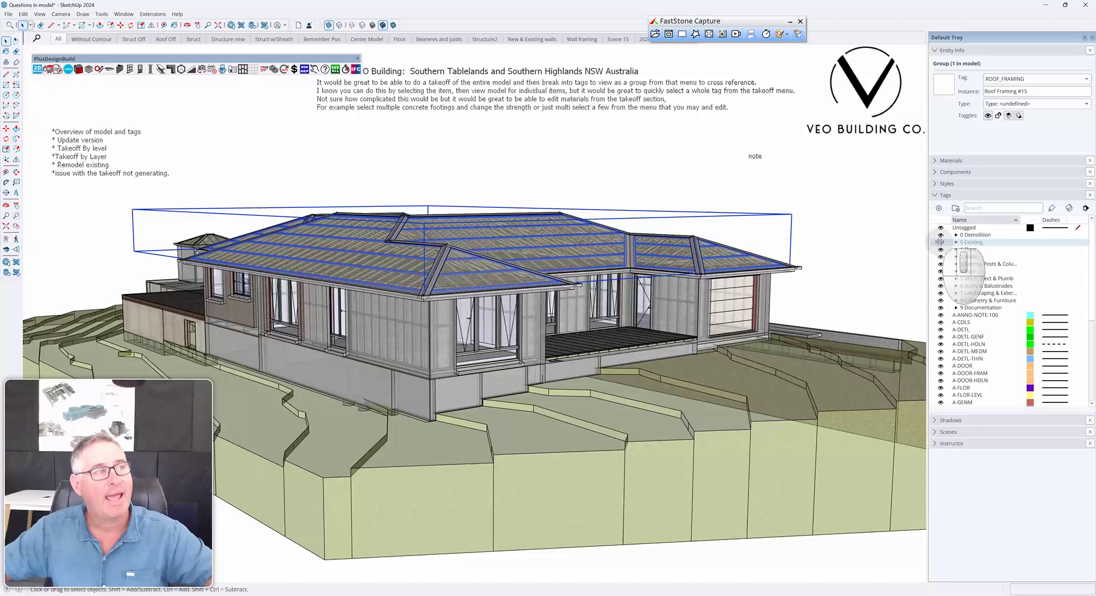
left_click(939, 242)
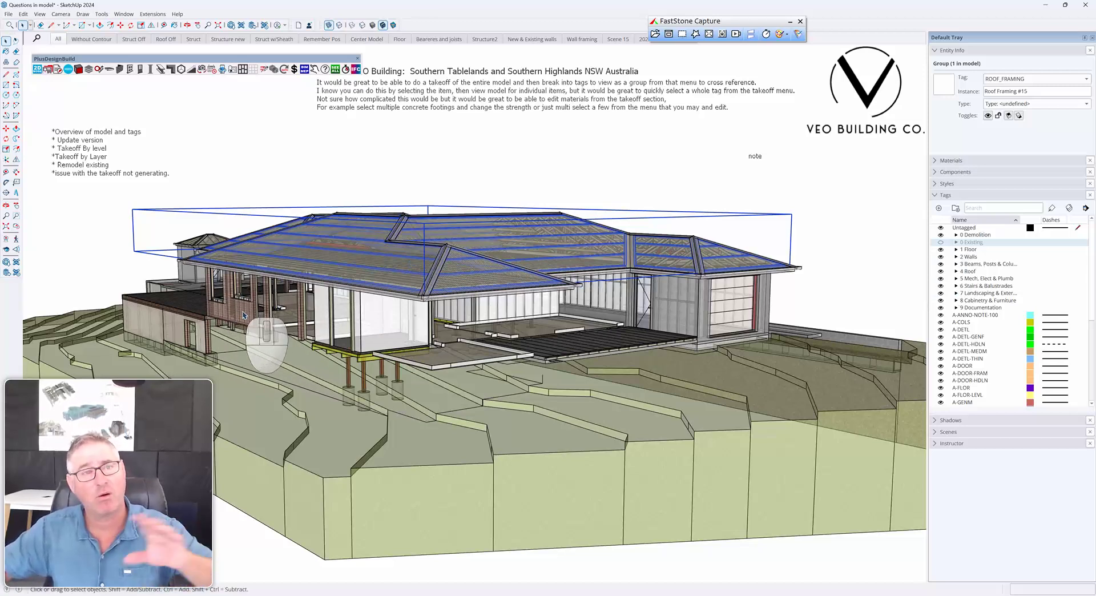
left_click(940, 242)
left_click(887, 244)
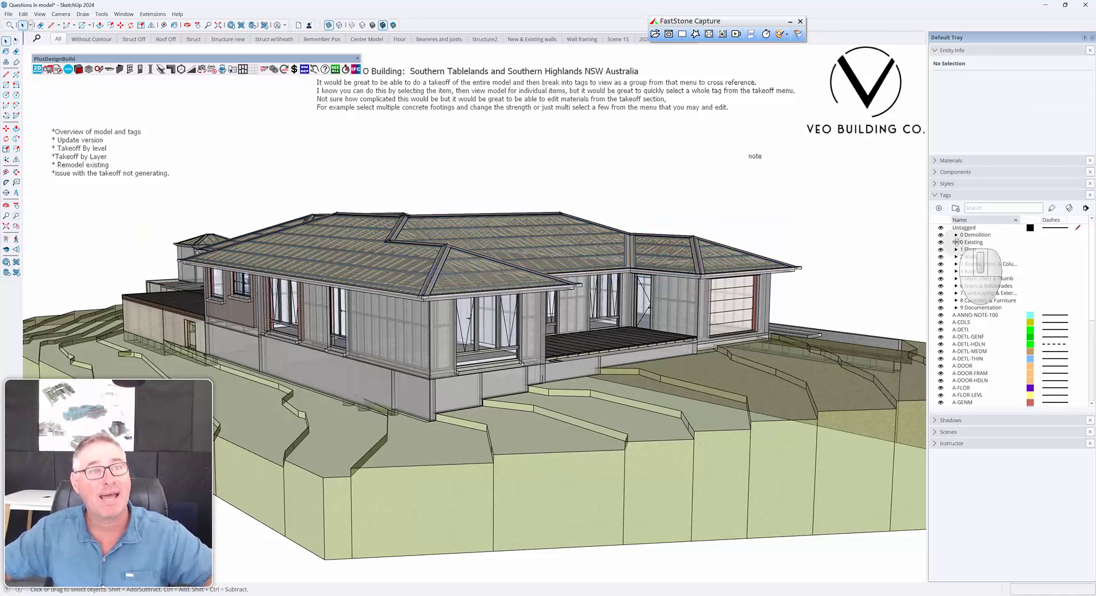
Step: Expand the 0 Existing folder to review its child tags, collapse it, and orbit around the house
left_click(956, 241)
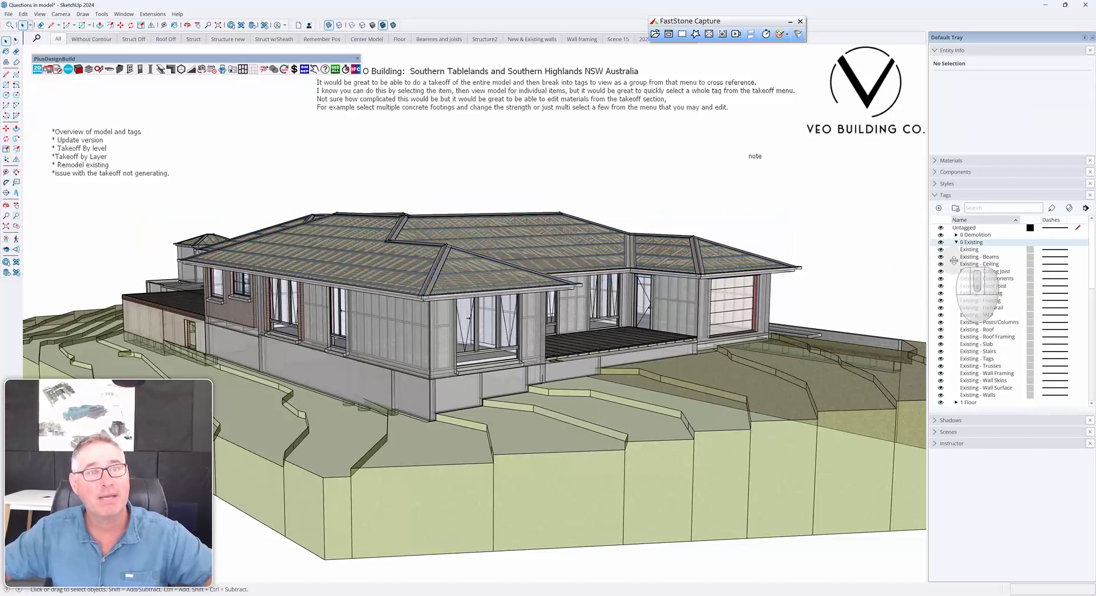
scroll(977, 338, "down", 1)
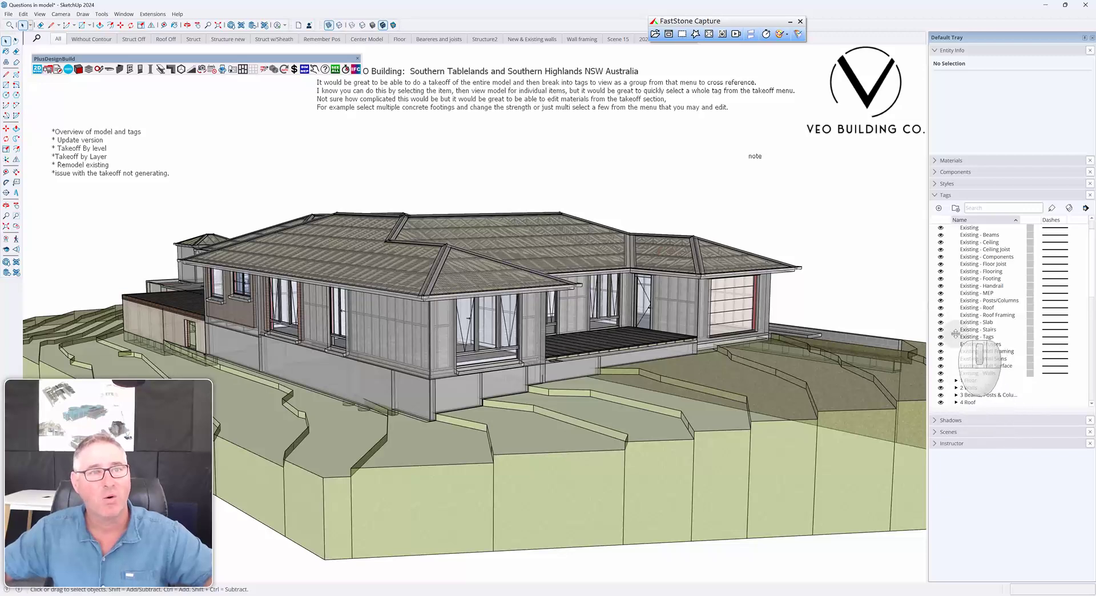
scroll(981, 334, "up", 1)
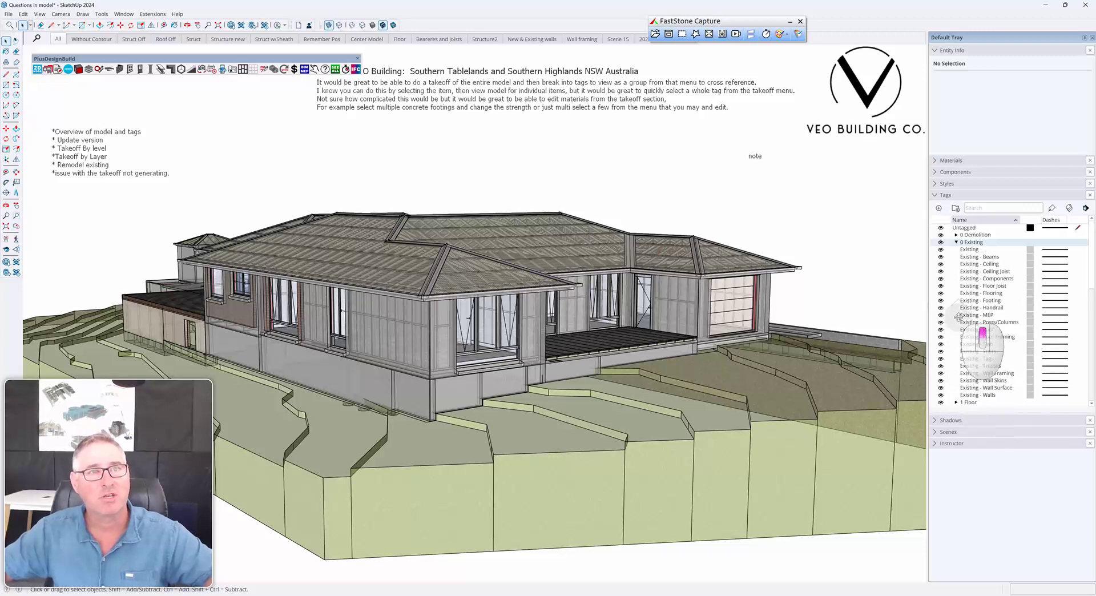
left_click(956, 242)
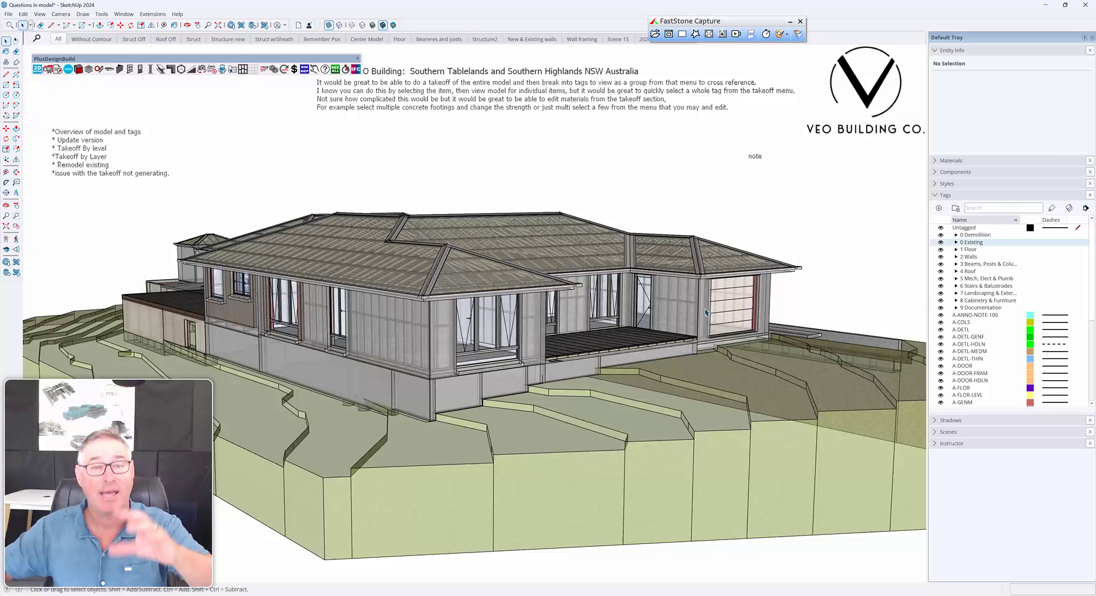
middle_click_drag(706, 313, 684, 294)
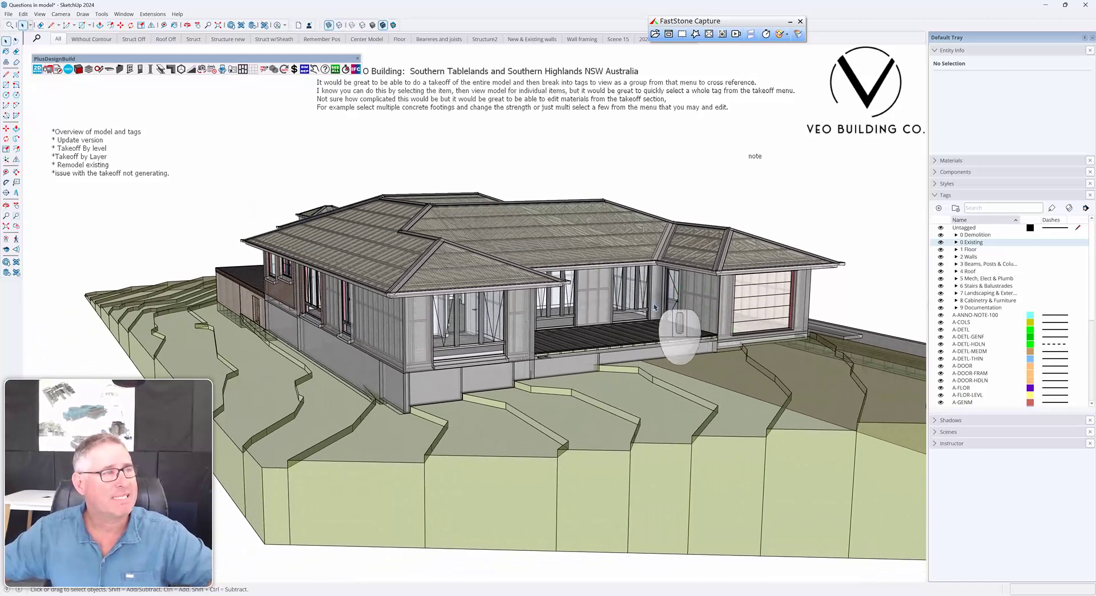
middle_click_drag(651, 311, 625, 336)
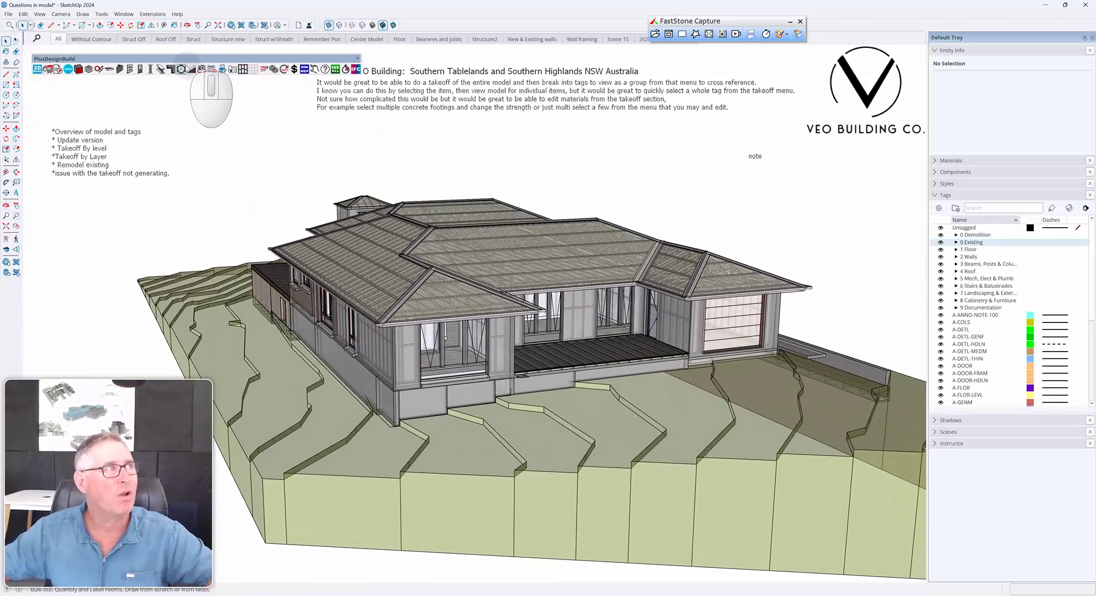
Step: Switch to the Without Contour scene and zoom out and back in on the house
left_click(90, 39)
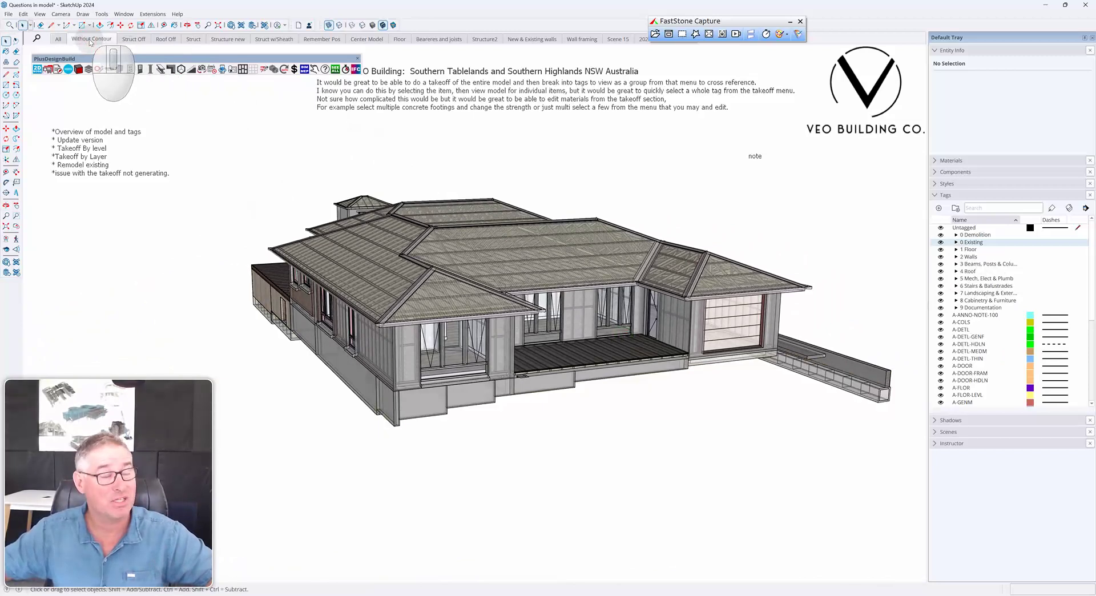
scroll(522, 380, "down", 6)
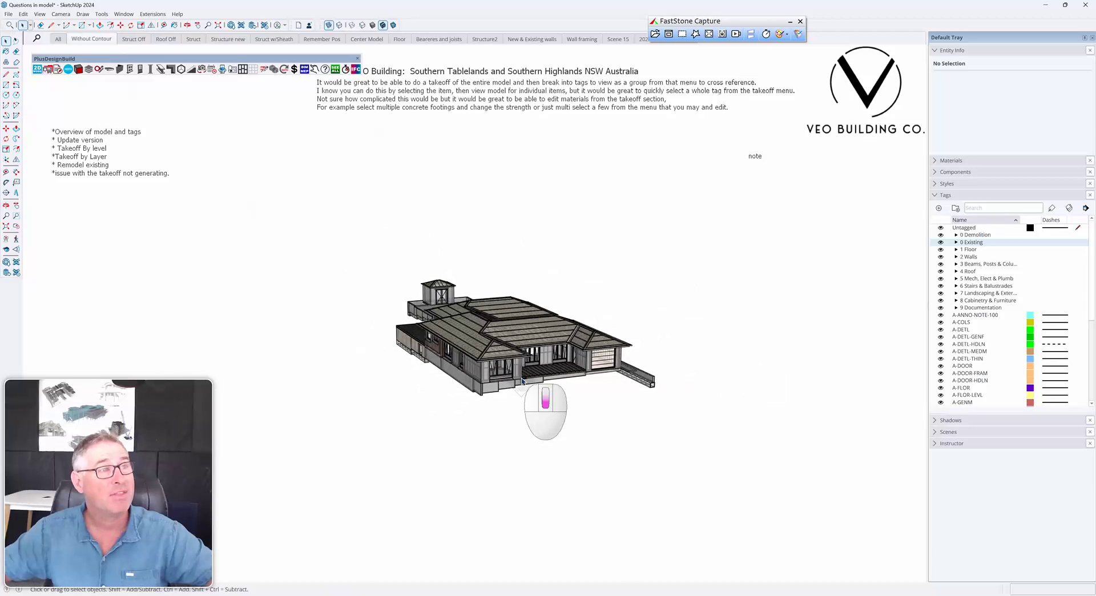
scroll(522, 380, "up", 5)
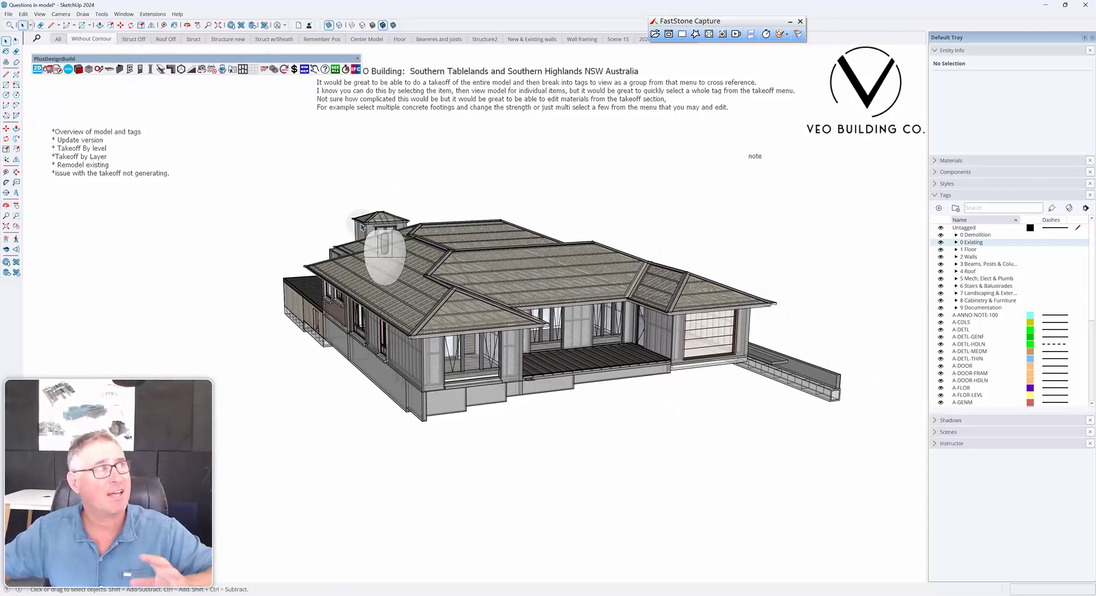
Step: Start the PlusSpec wall tool, review its Existing, Demolition and Renovate/Remodel options, and close settings
left_click(120, 74)
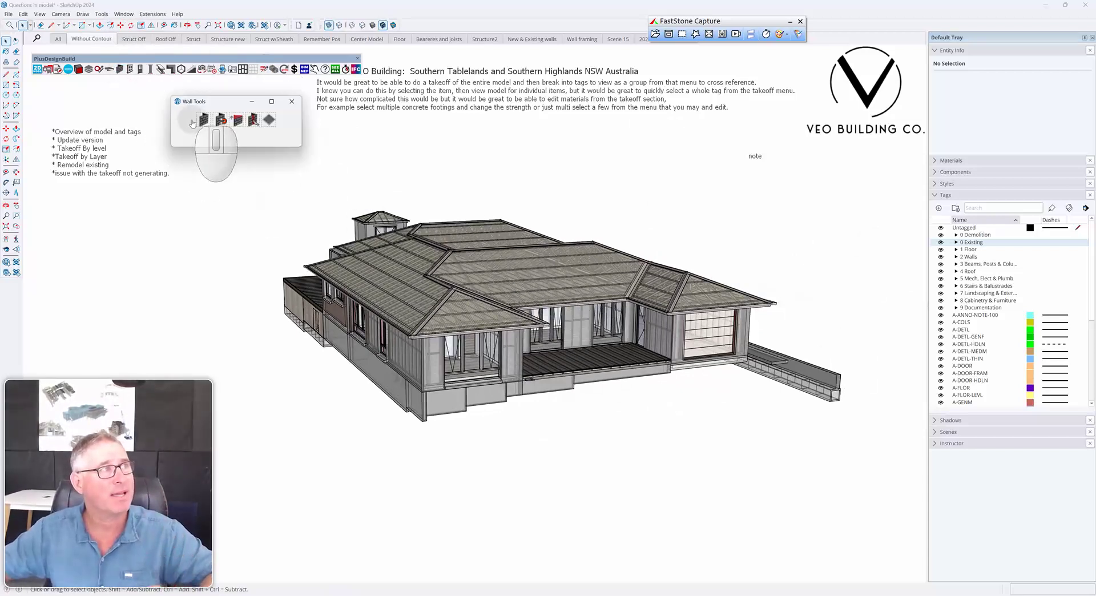
left_click(198, 116)
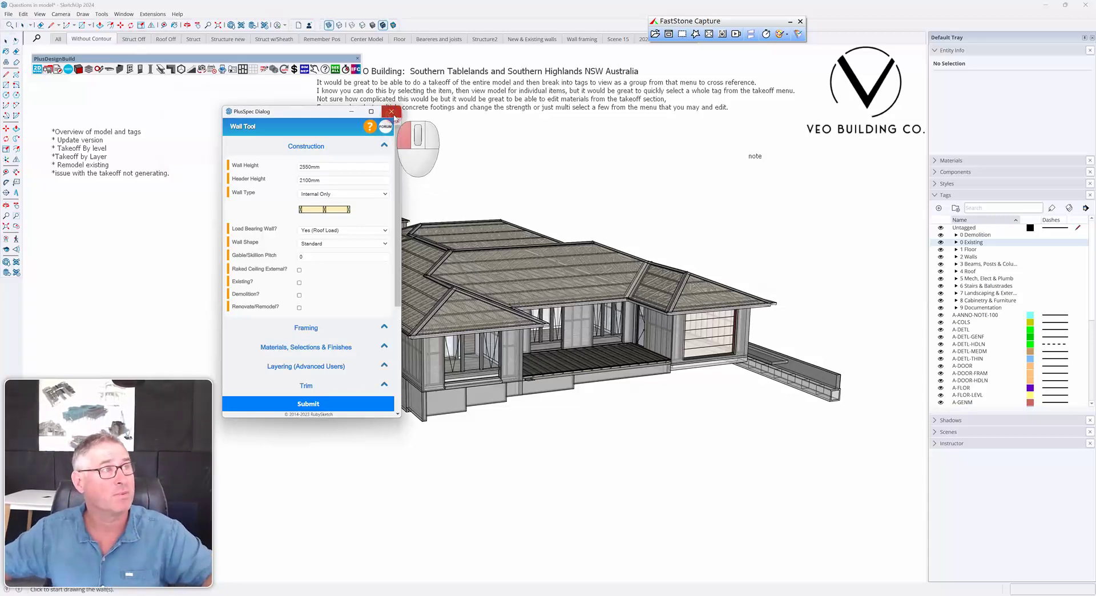
left_click(392, 112)
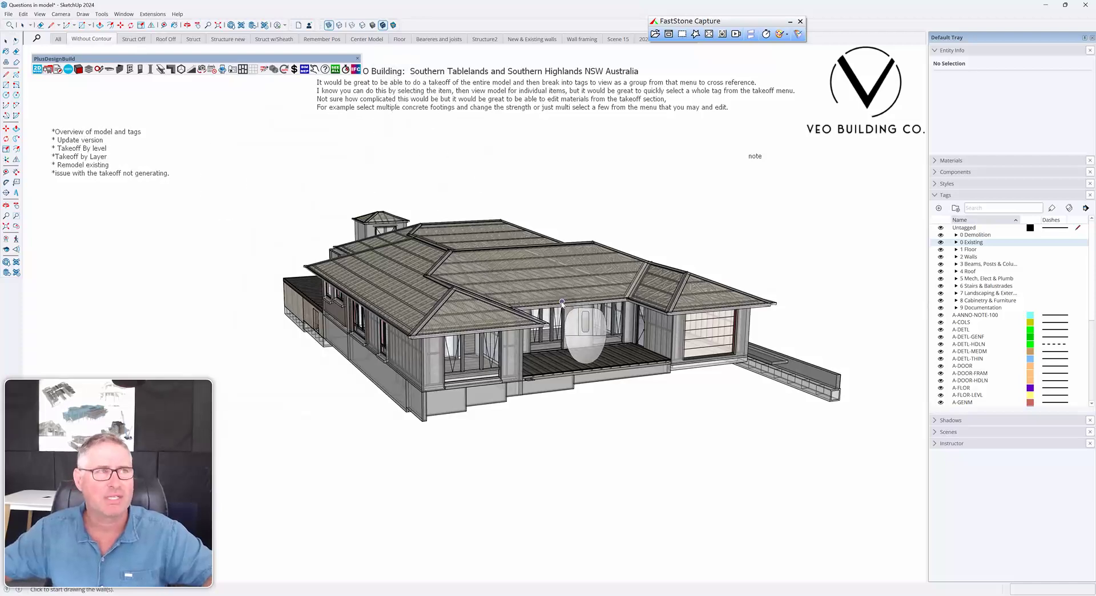
Step: Generate the whole-model Bill of Quantities, review its $179,095.96 trade summary, and close it
left_click(58, 69)
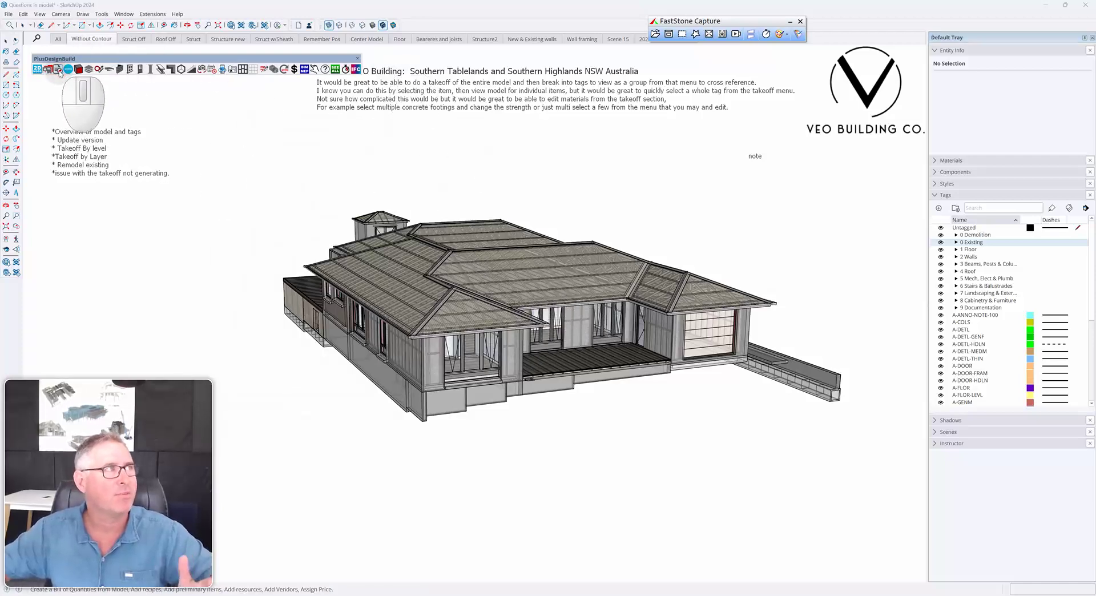
left_click(309, 341)
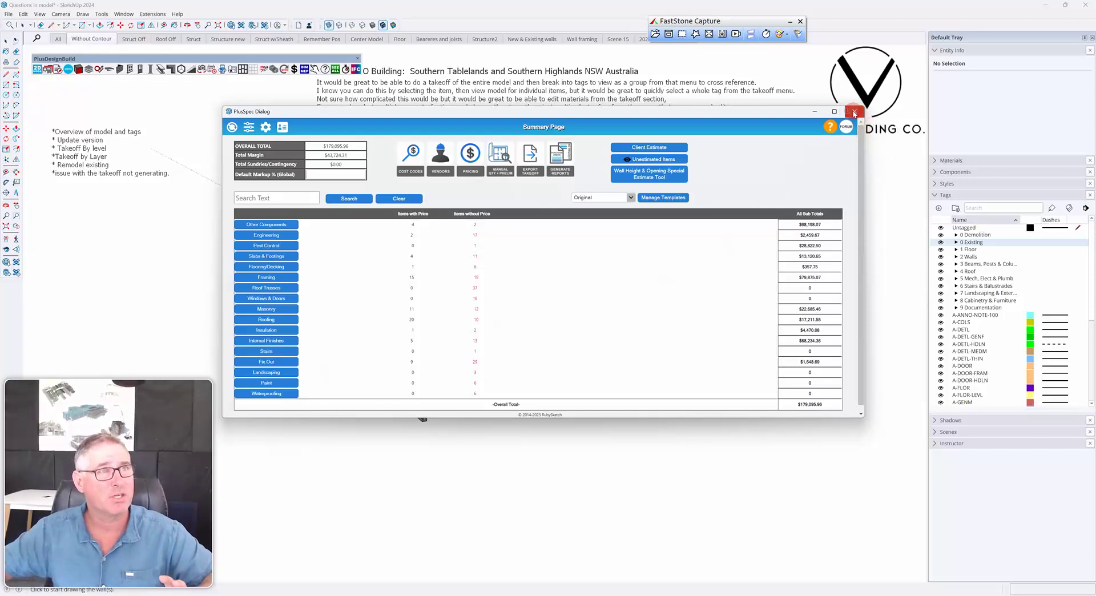
left_click(854, 113)
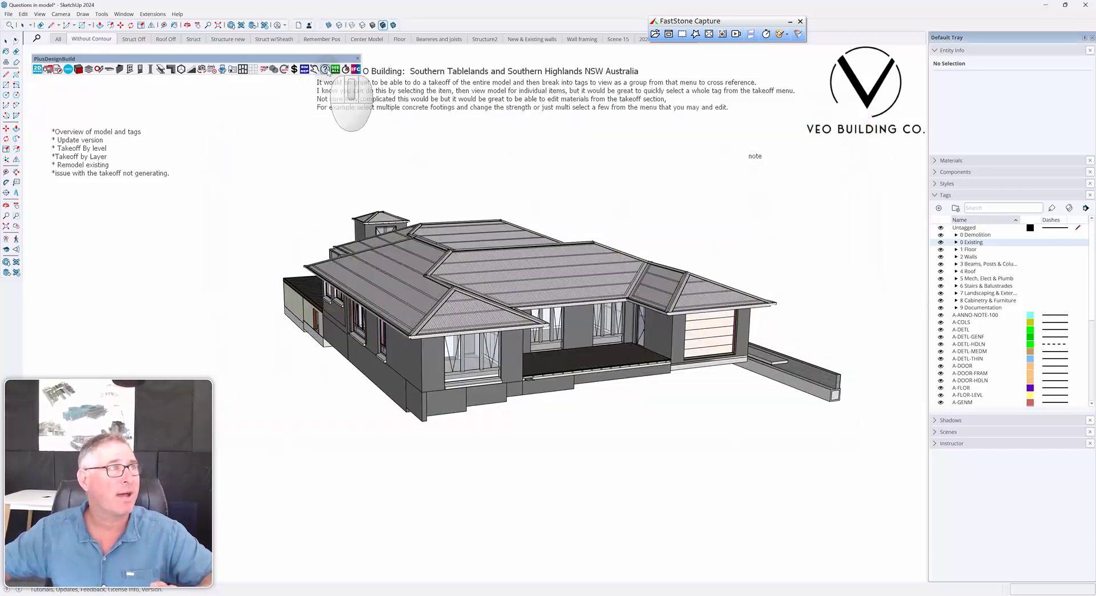
left_click(327, 70)
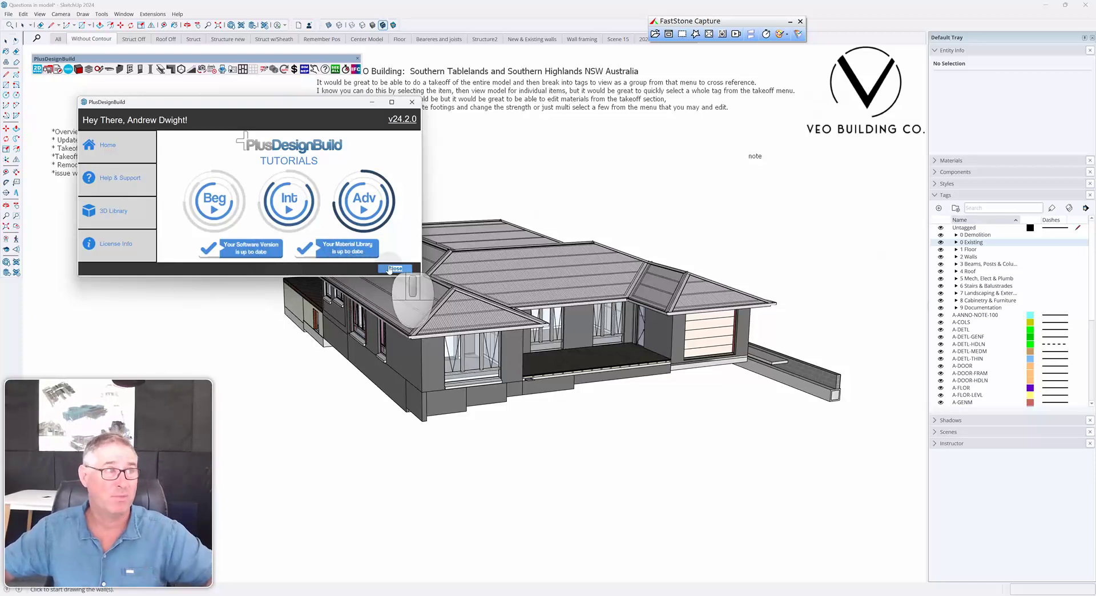
left_click(393, 268)
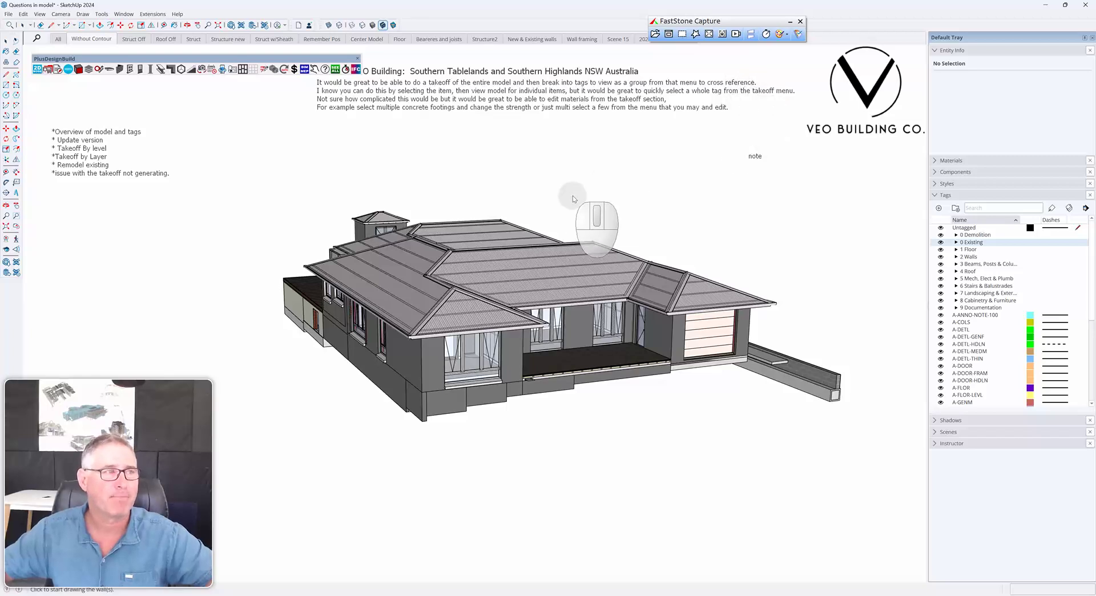
Step: Regenerate the takeoff grouped by Sections by tag/layer and expand 12_ENGINEERING to its $2,079.00 item
left_click(556, 185)
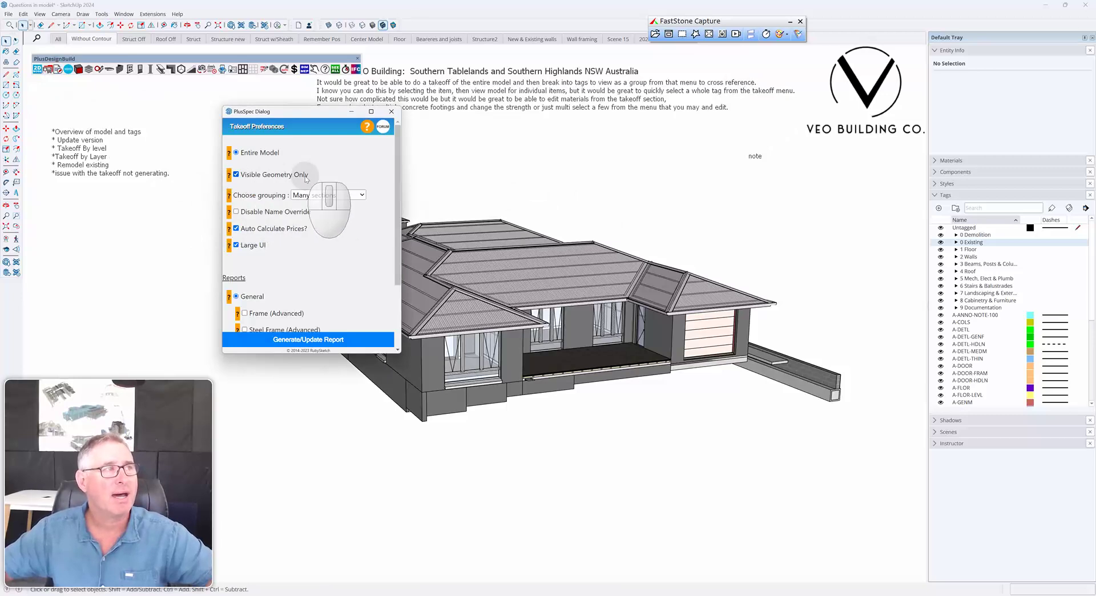
left_click(362, 196)
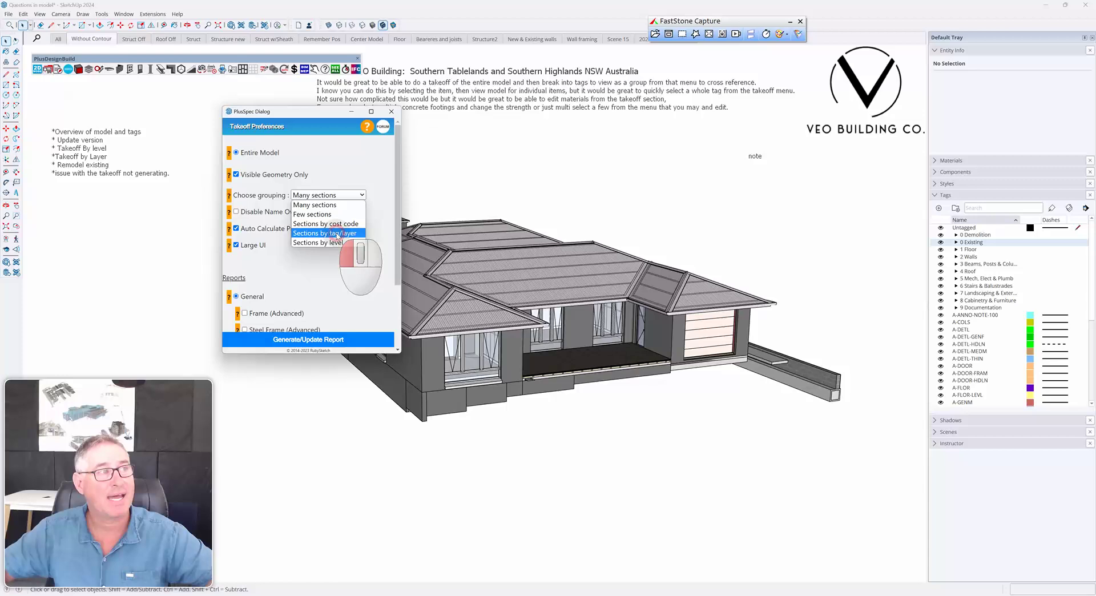
left_click(336, 233)
left_click(384, 340)
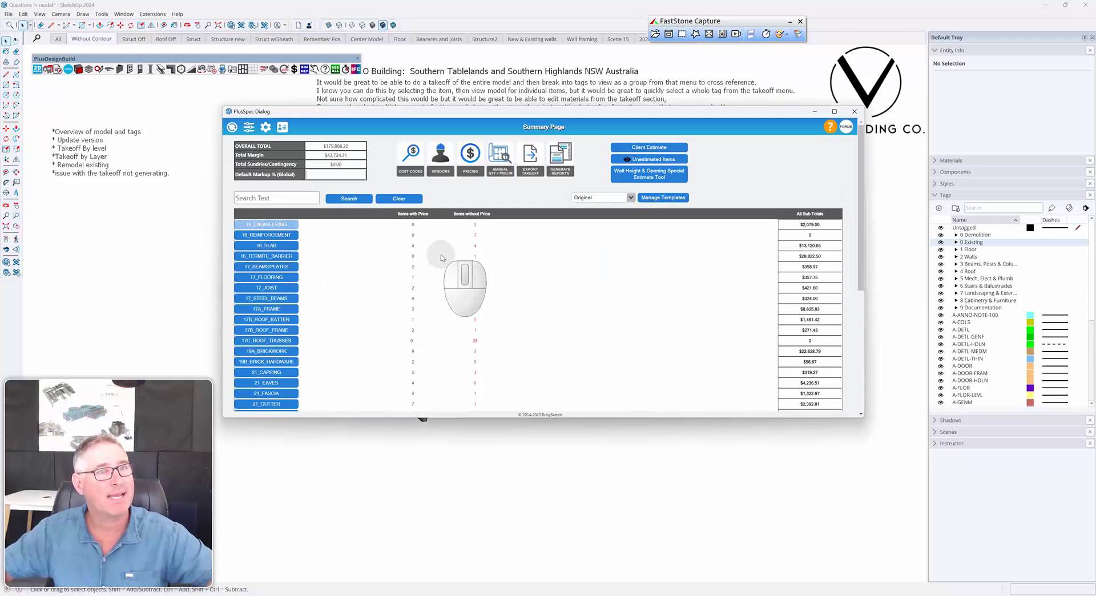
left_click(283, 225)
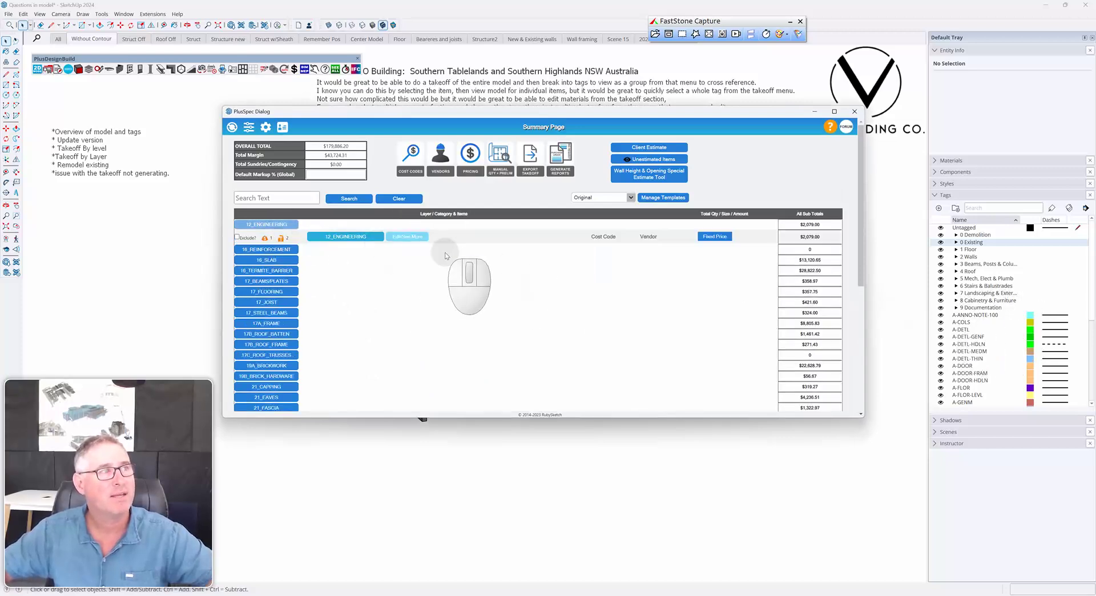
Step: Filter tags by '12', turn on 12_ENGINEERING under 3 Beams, Posts & Columns, then clear the filter
left_click(982, 207)
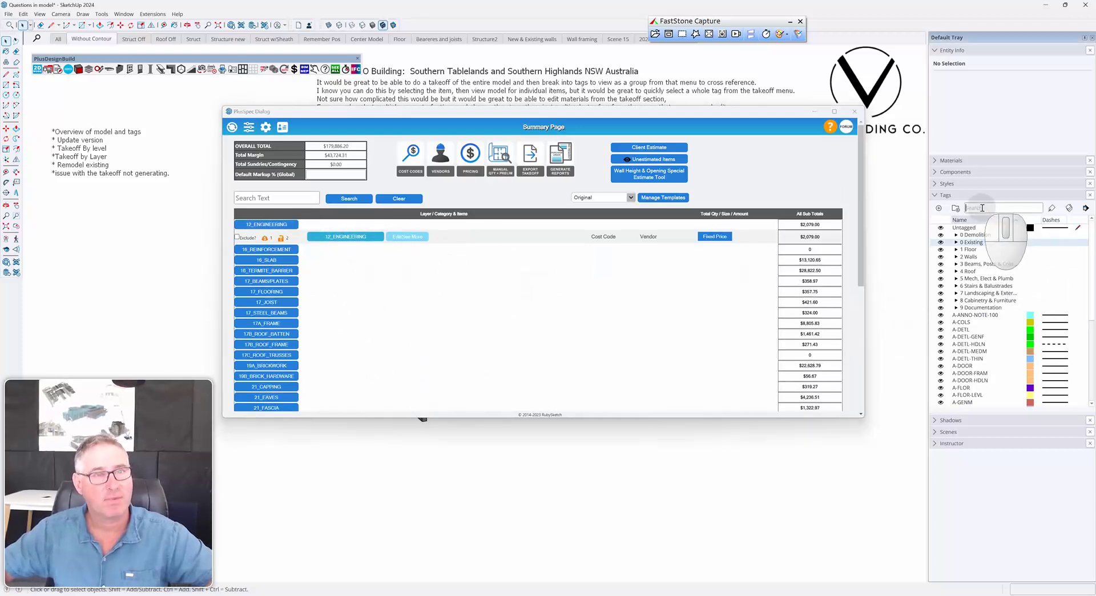
type("12")
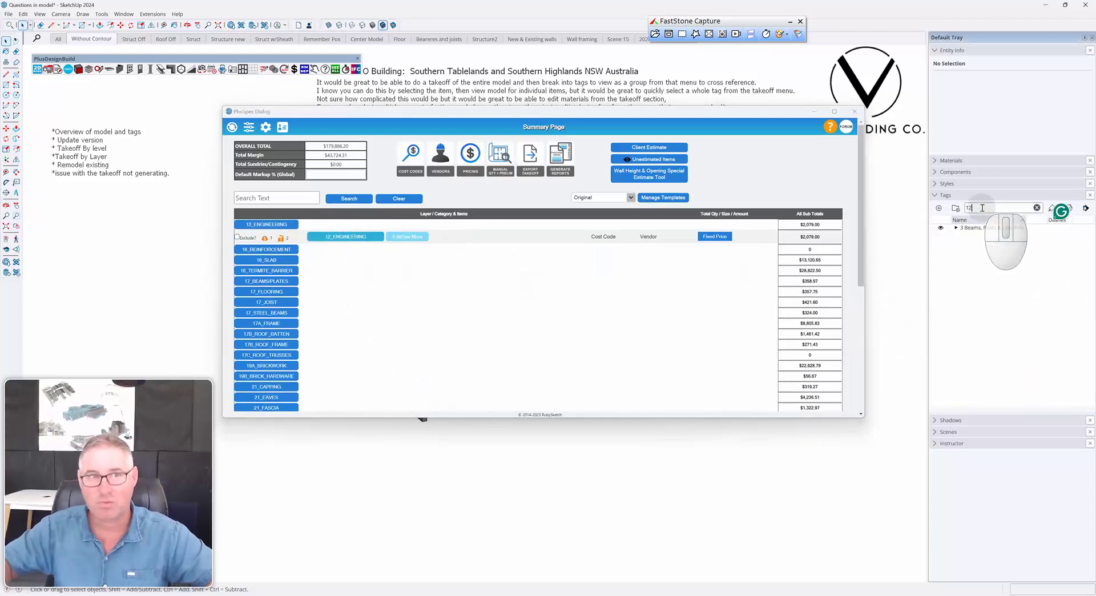
left_click(957, 227)
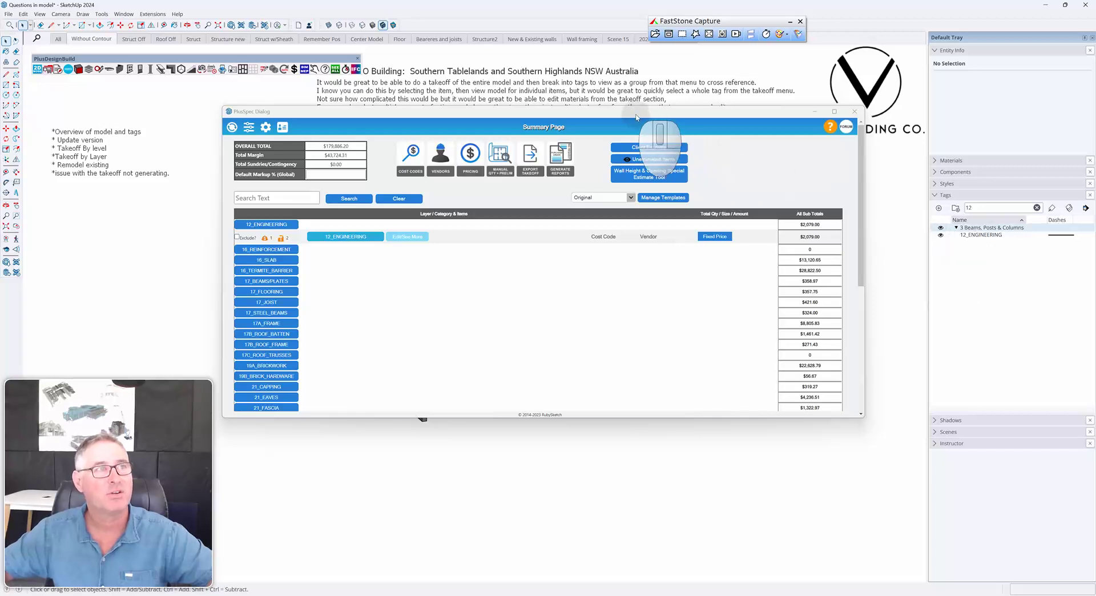
left_click_drag(635, 116, 605, 451)
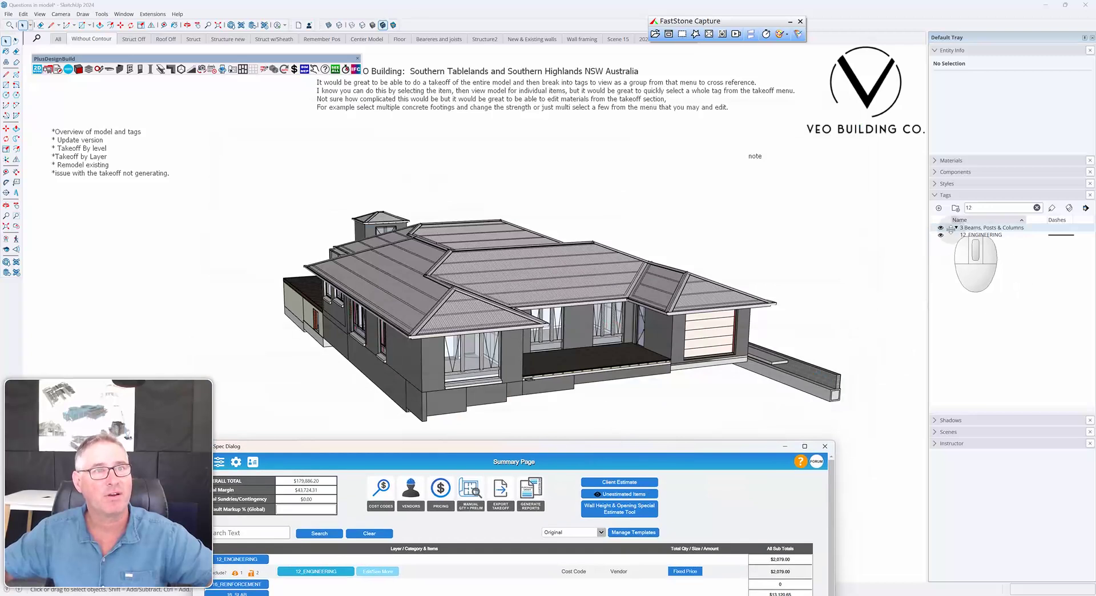
left_click(941, 236)
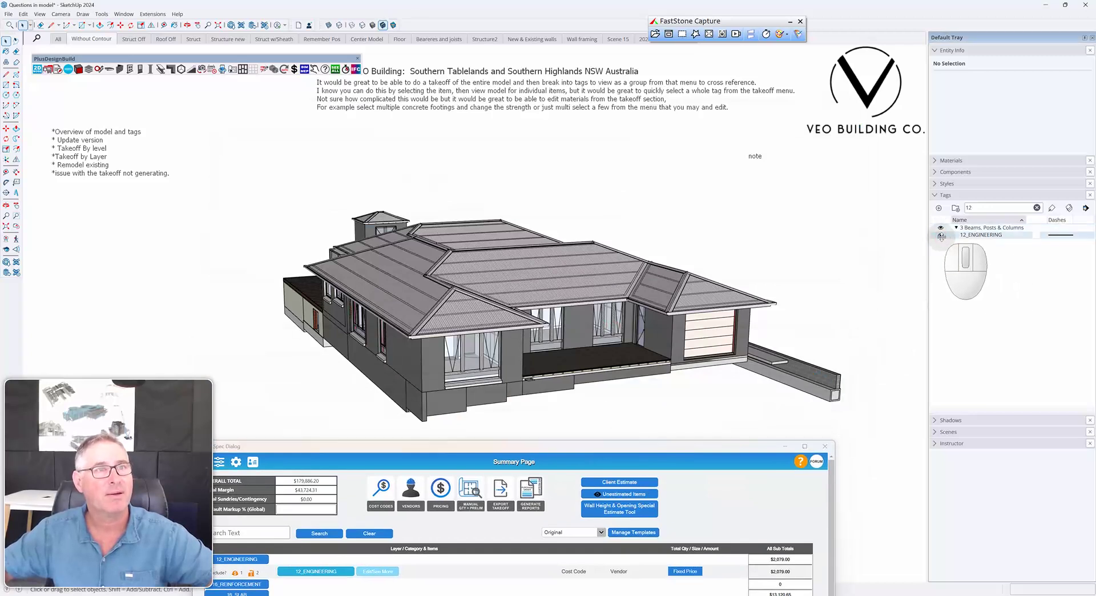
left_click(941, 235)
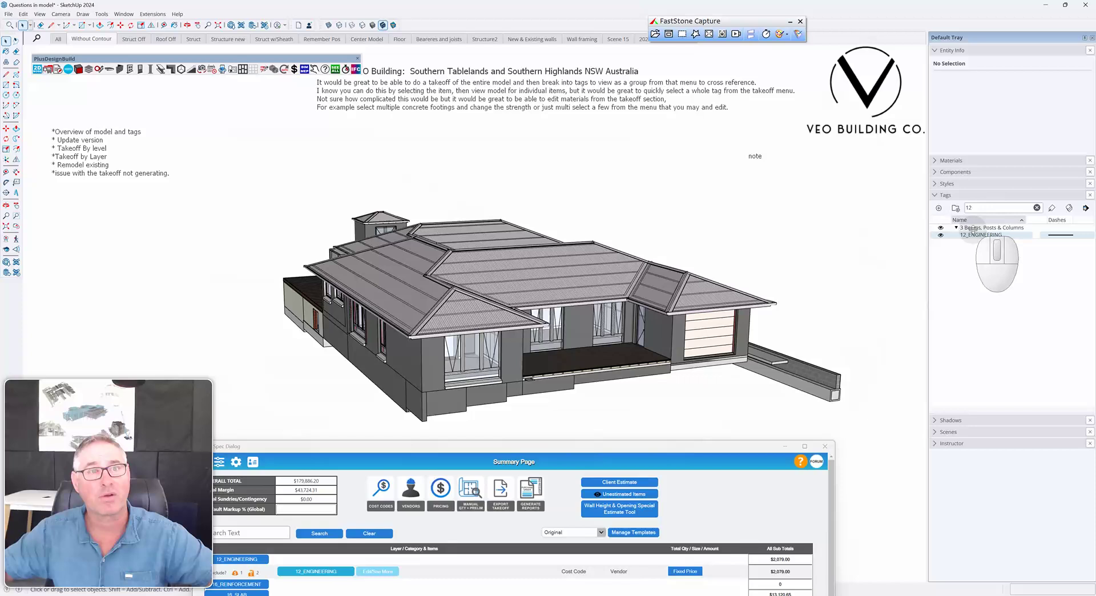
left_click(1036, 207)
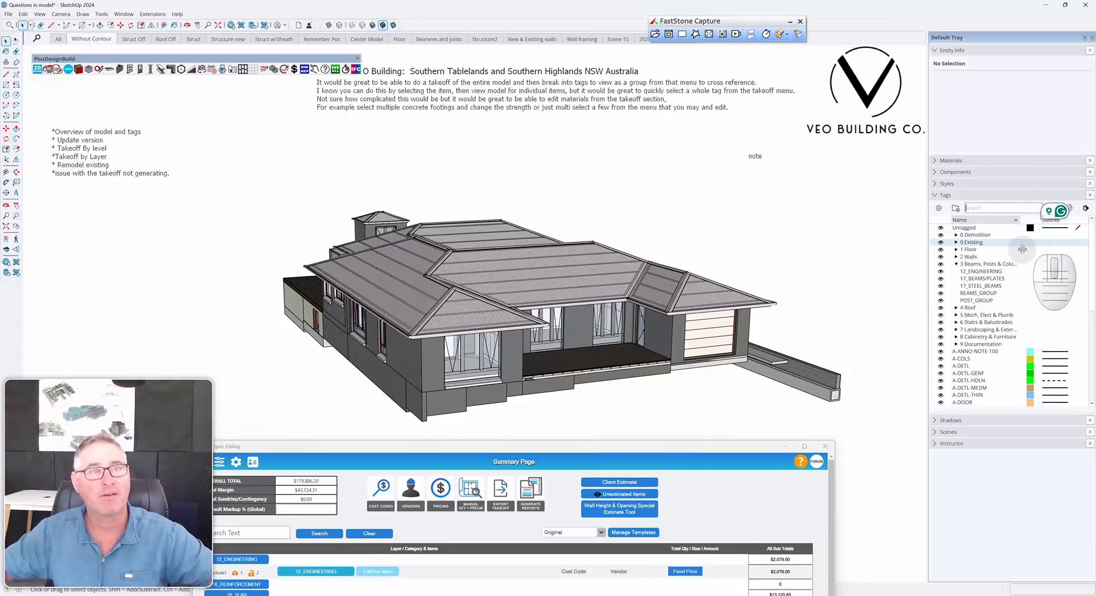
Step: Turn off the 2 Walls, 1 Floor, 0 Existing and 0 Demolition tags
left_click(941, 257)
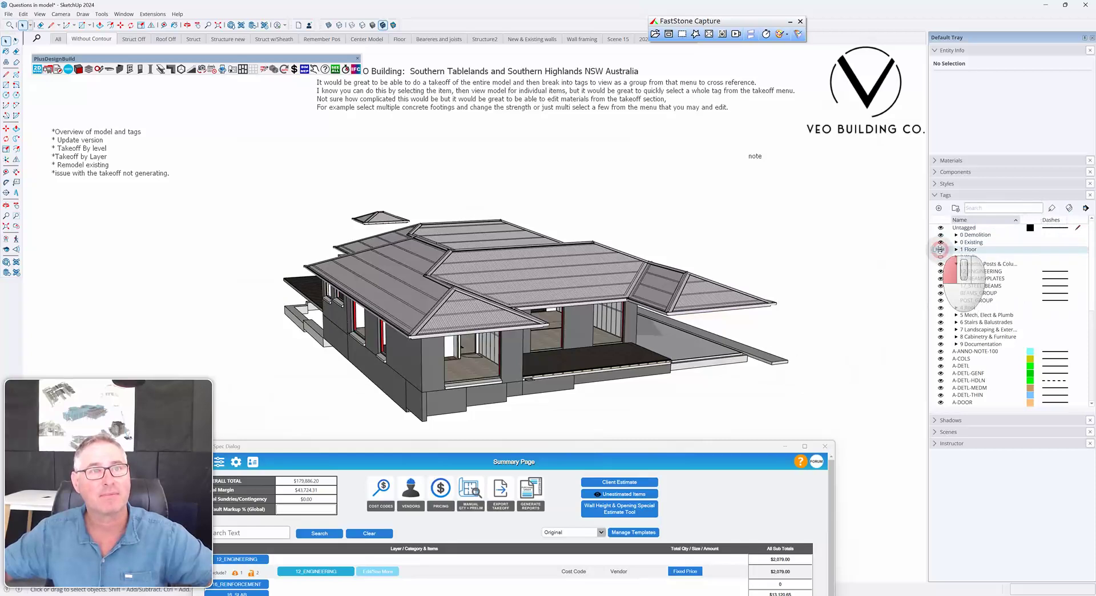
left_click(941, 250)
left_click(940, 242)
left_click(941, 235)
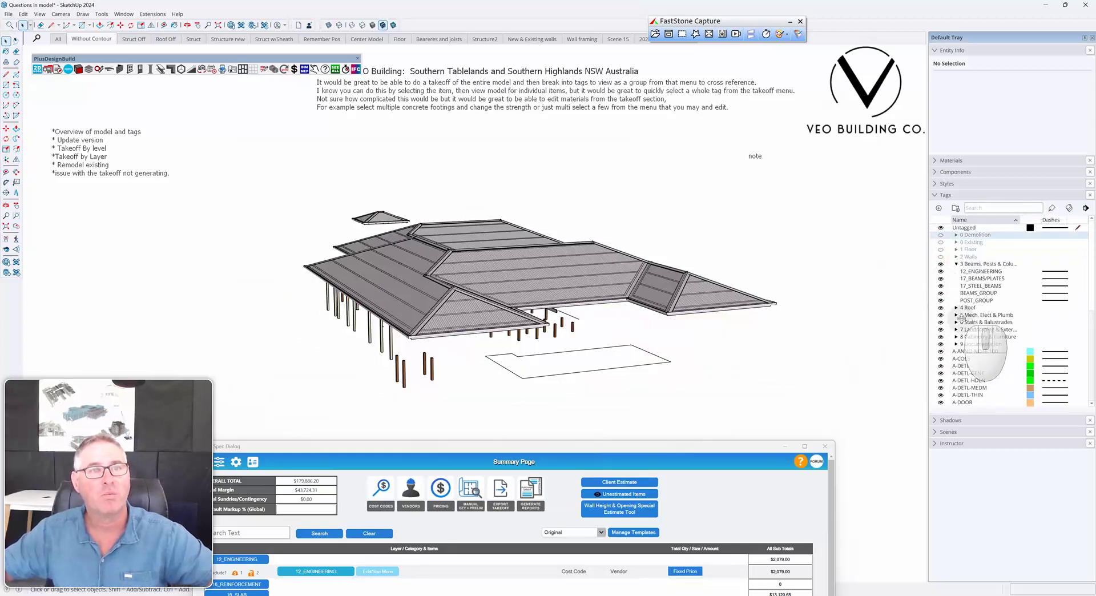
scroll(990, 288, "down", 5)
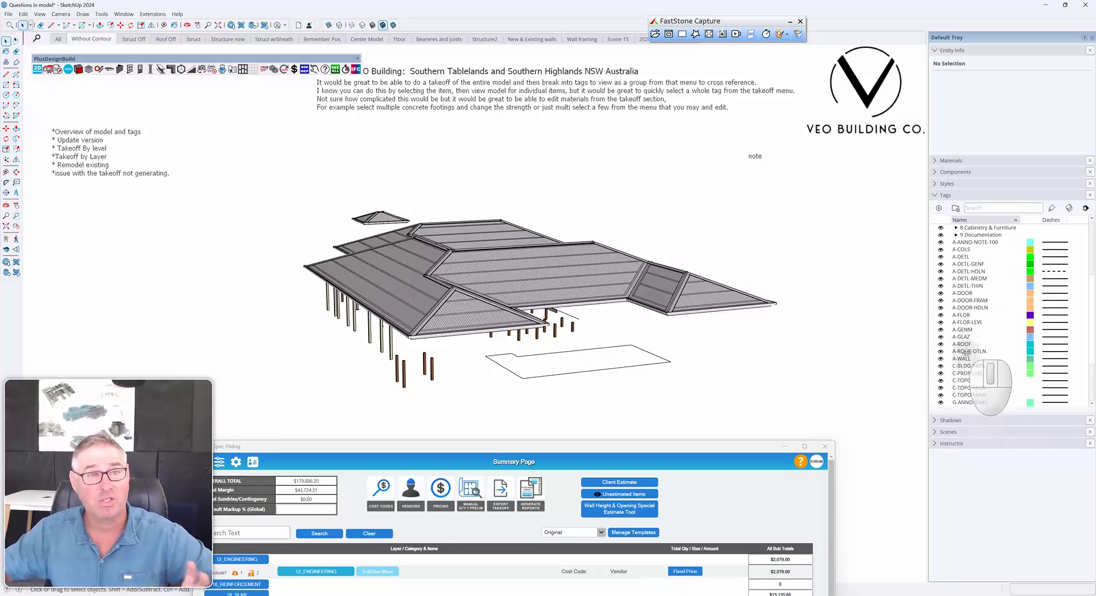
Step: Group the tags from A-DOOR-FRAM through S-STRS into a new tag folder named Designer
scroll(964, 353, "up", 1)
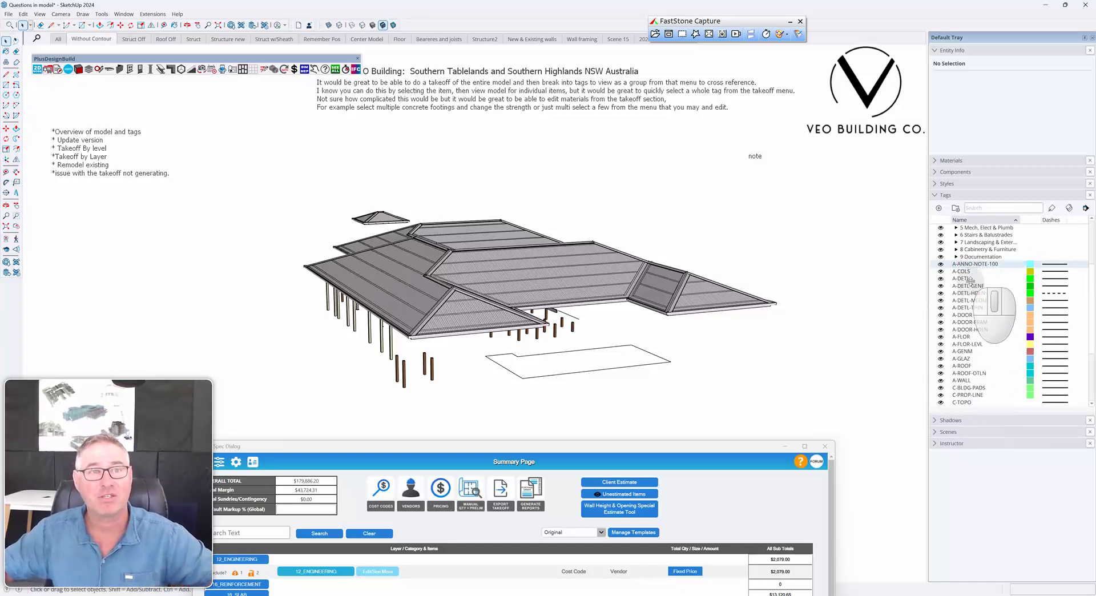
scroll(964, 308, "down", 4)
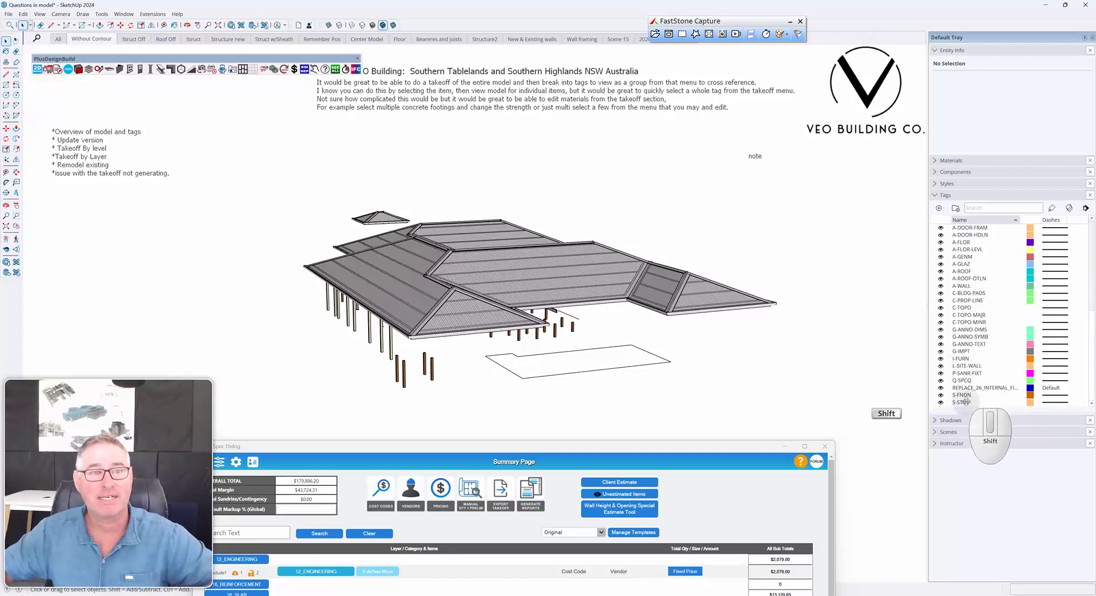
left_click(962, 403, "shift")
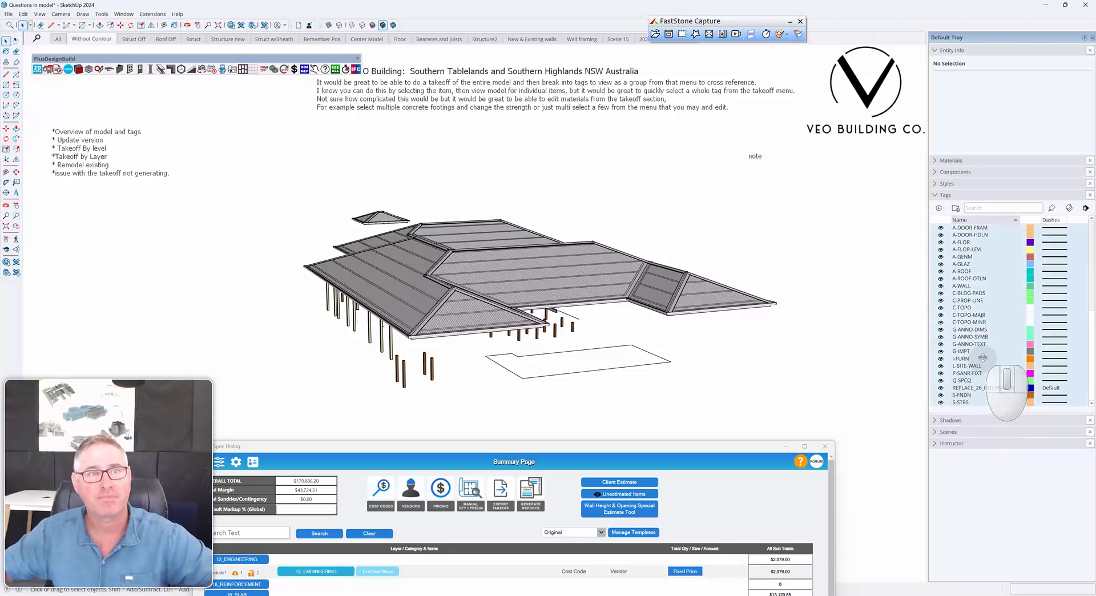
left_click(954, 207)
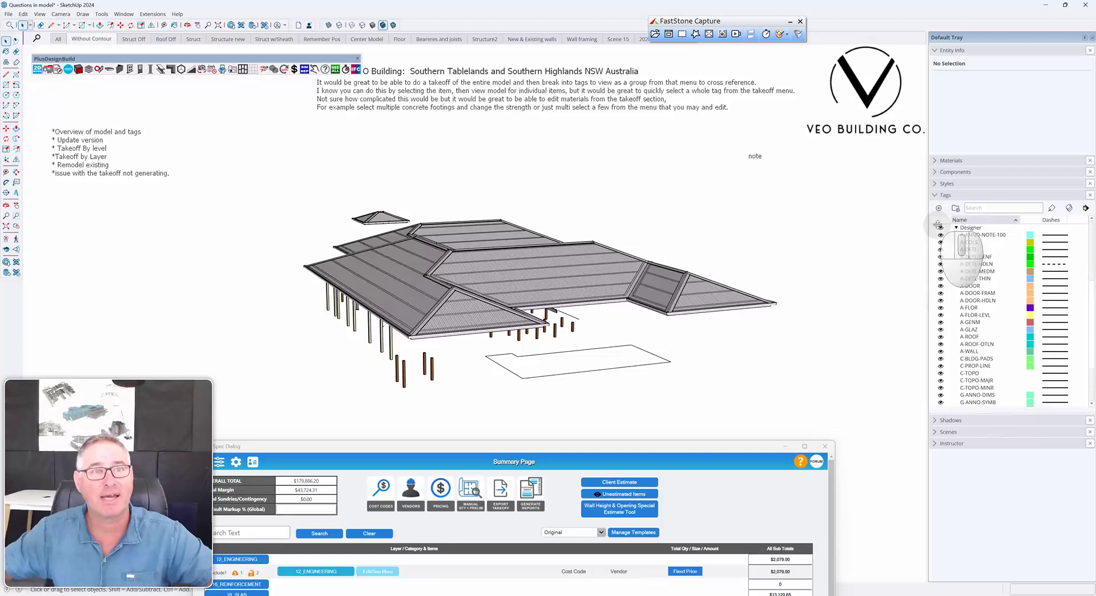
Step: Hide and collapse the Designer folder, then hide tags 4 Roof through 9 Documentation
left_click(940, 228)
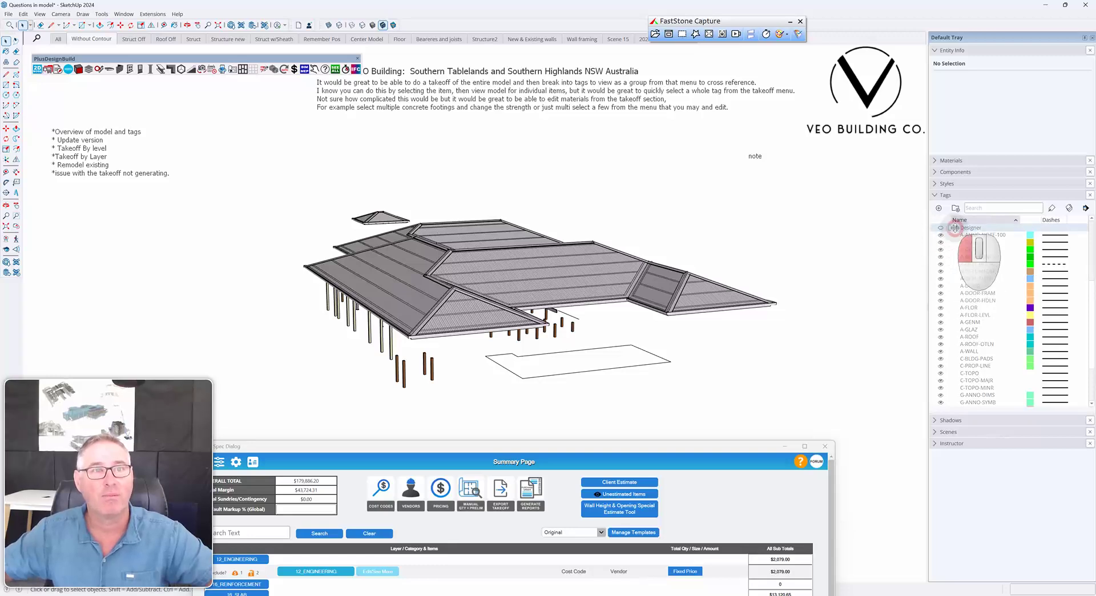
left_click(955, 227)
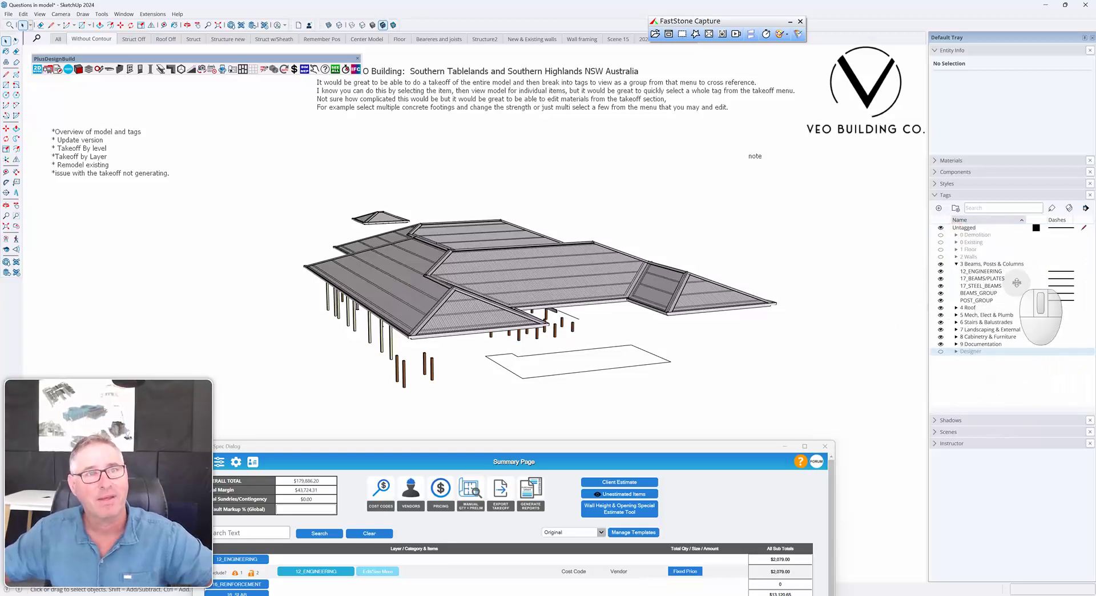
left_click(940, 308)
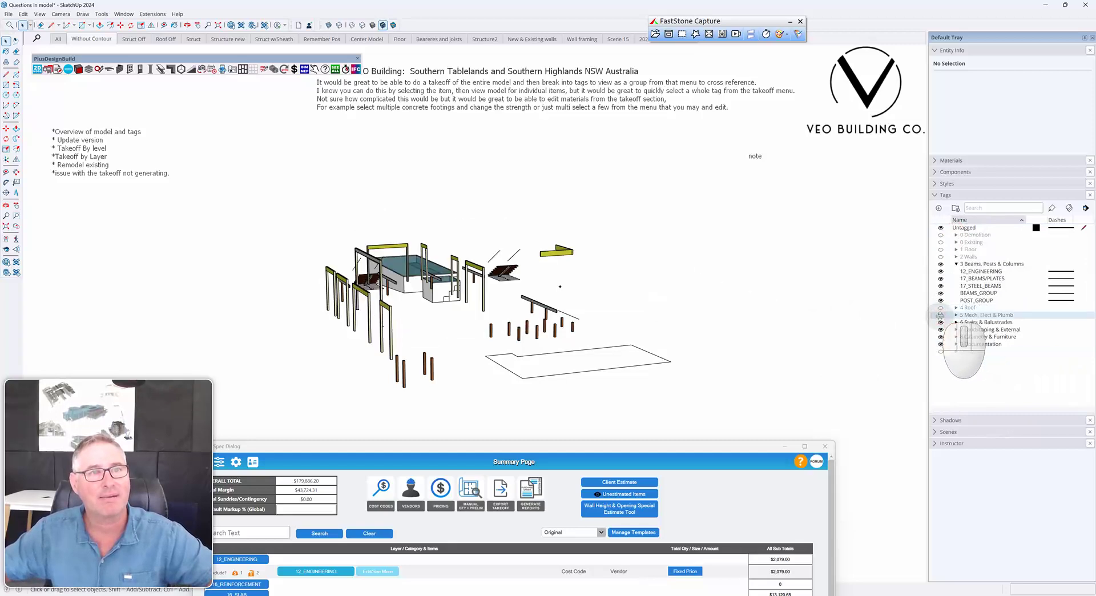
left_click(940, 322)
left_click(940, 330)
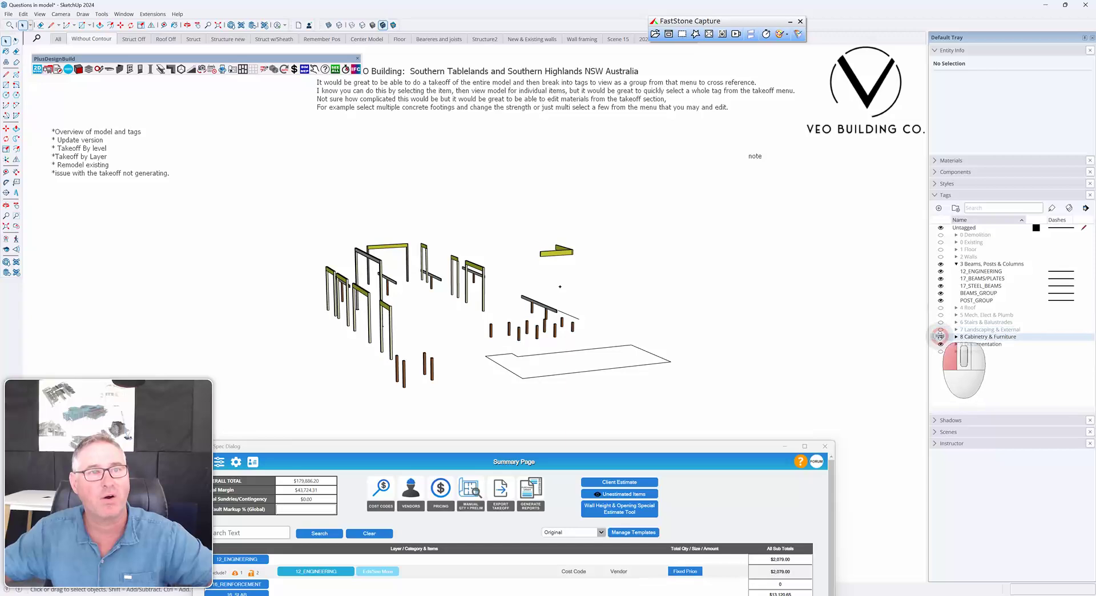
left_click(940, 344)
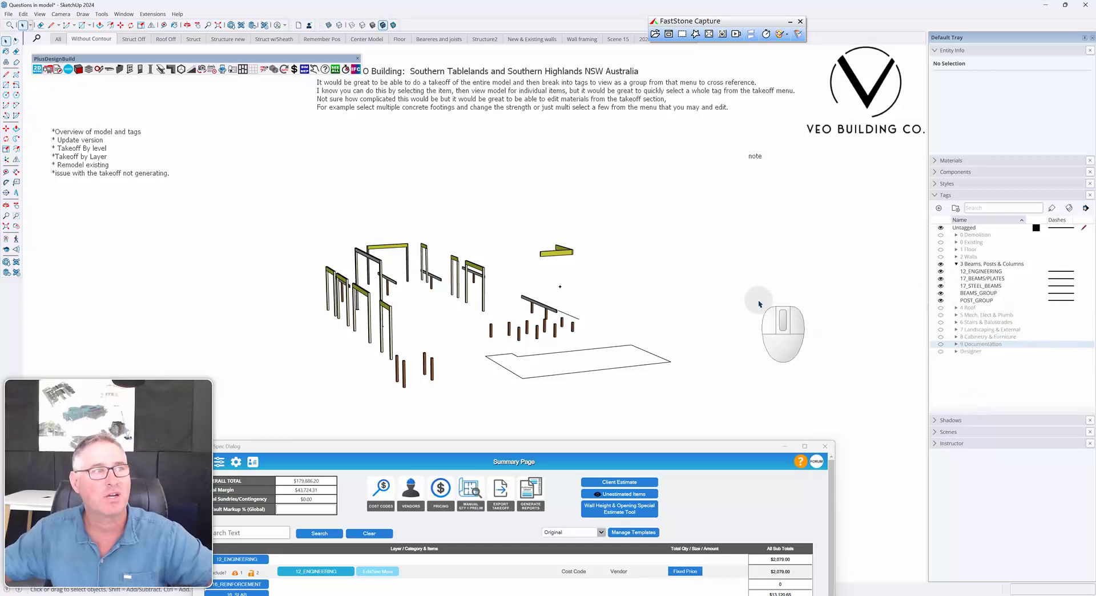
Step: Close the old summary and generate a fresh PlusSpec takeoff of the visible geometry
scroll(340, 297, "up", 5)
middle_click_drag(352, 297, 472, 246)
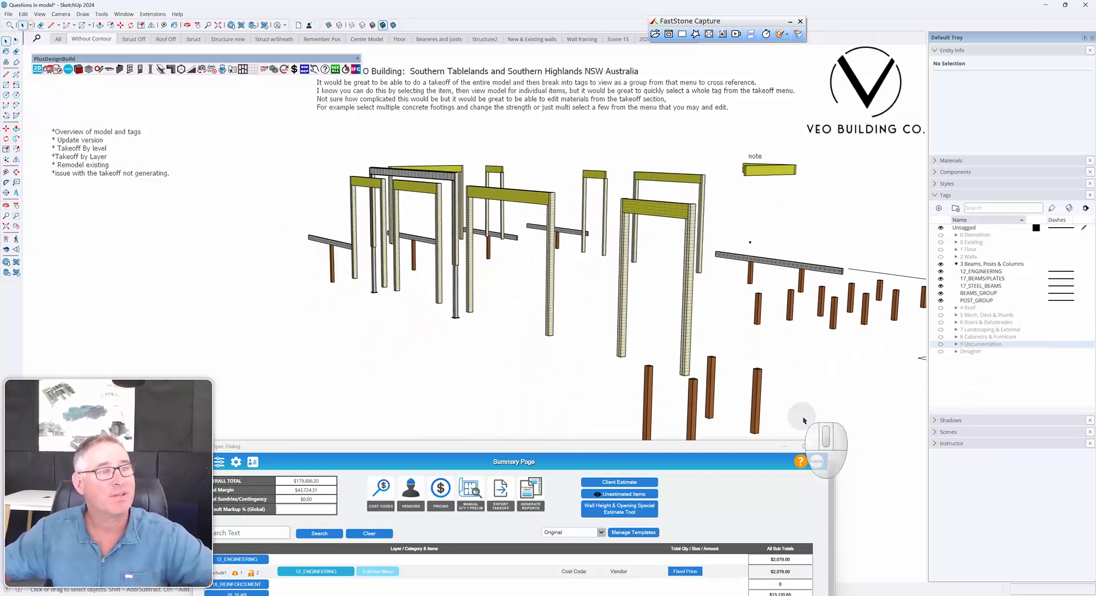
left_click(824, 445)
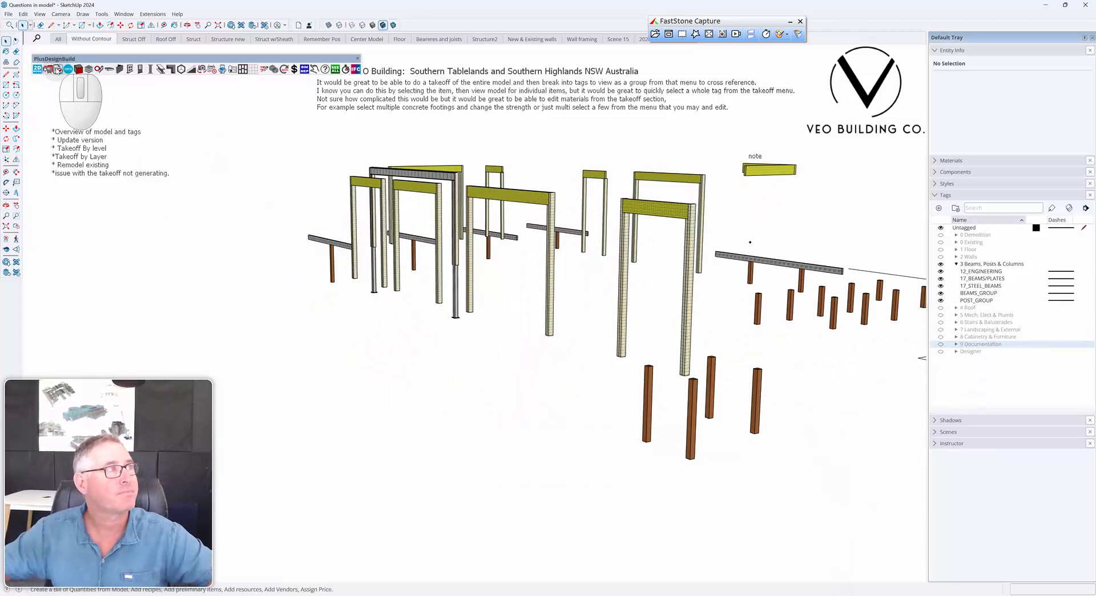
left_click(57, 69)
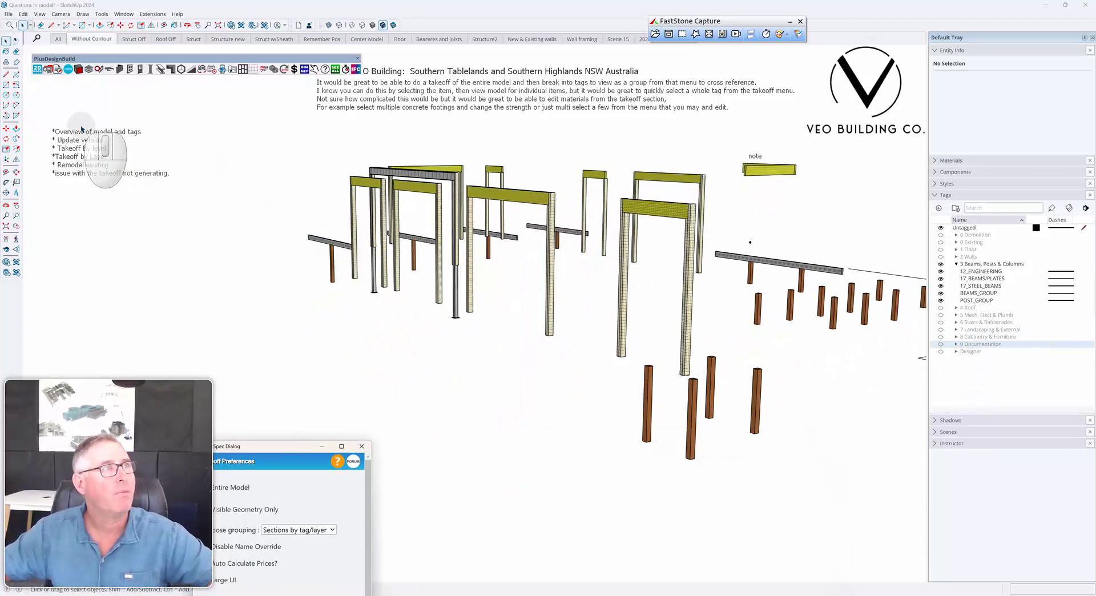
left_click_drag(264, 446, 384, 260)
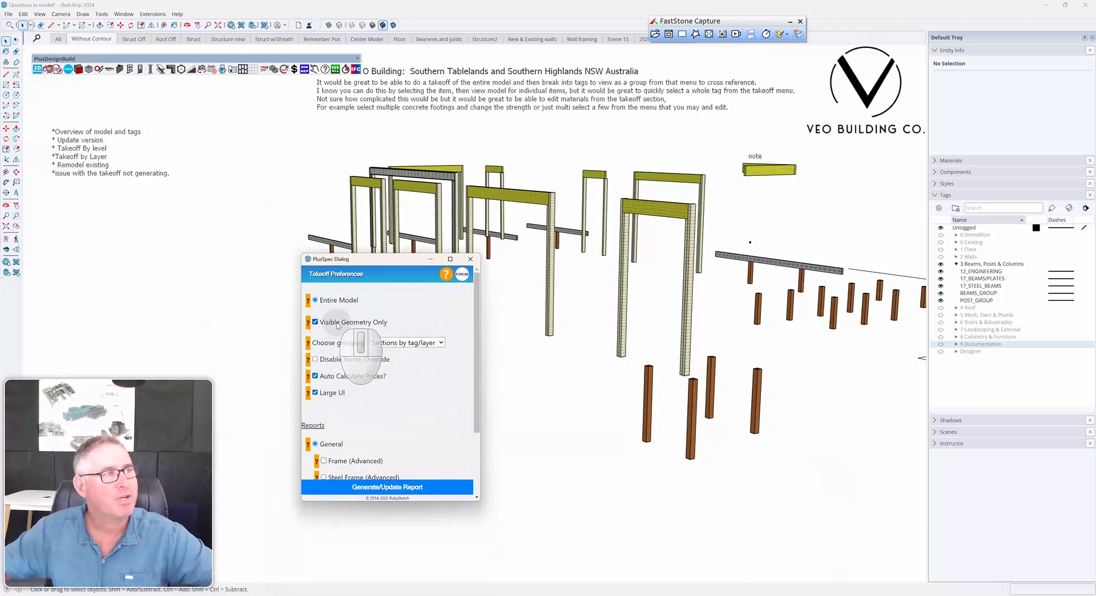
left_click(373, 486)
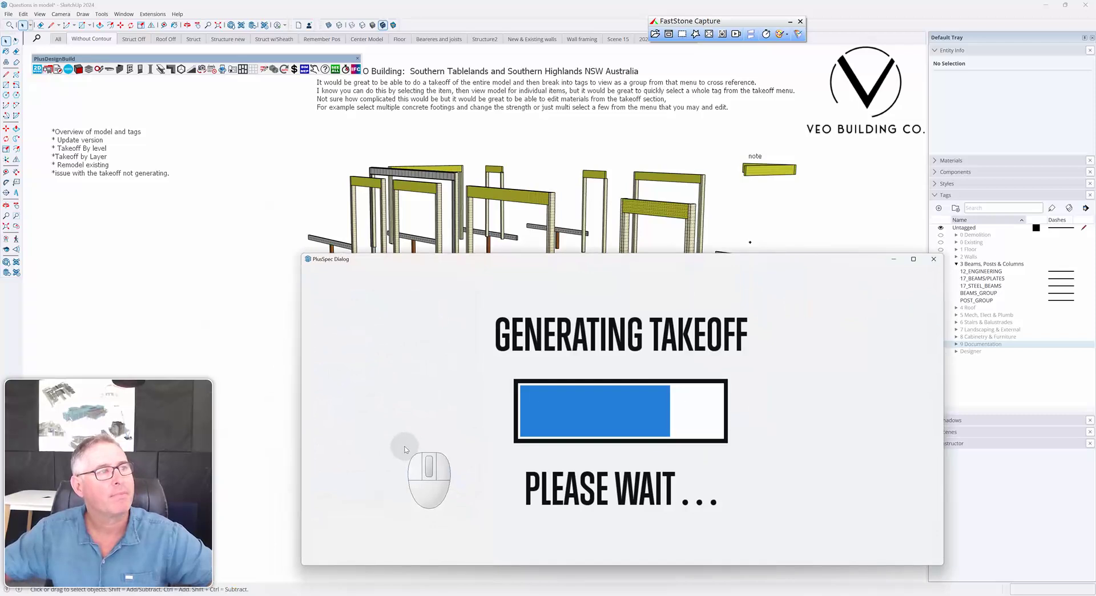
left_click(934, 259)
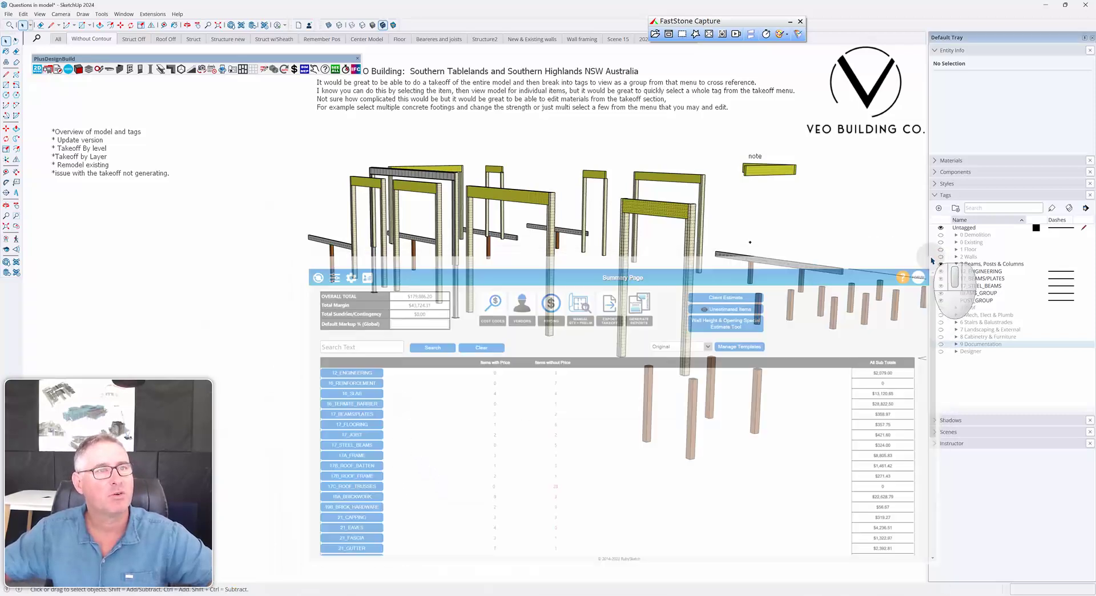
Step: Crossing-select all 62 frame, beam and post pieces
middle_click_drag(589, 317, 545, 351)
left_click(297, 222)
left_click_drag(297, 221, 299, 223)
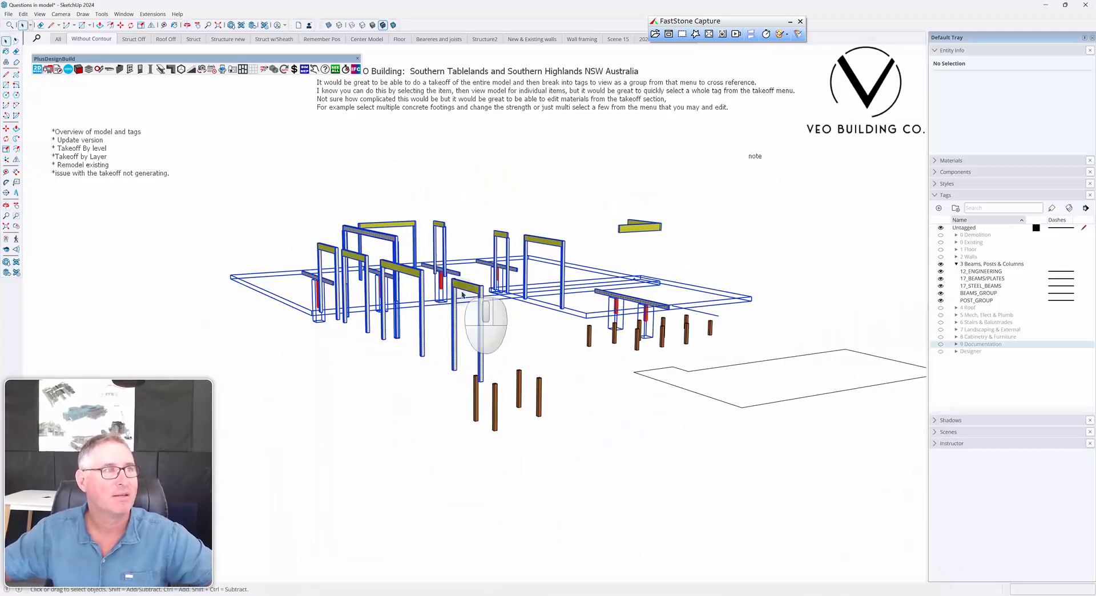
Step: Run a Selection(s) Only takeoff of the beams and posts, review the $10,774.45 total, then close it
right_click(438, 227)
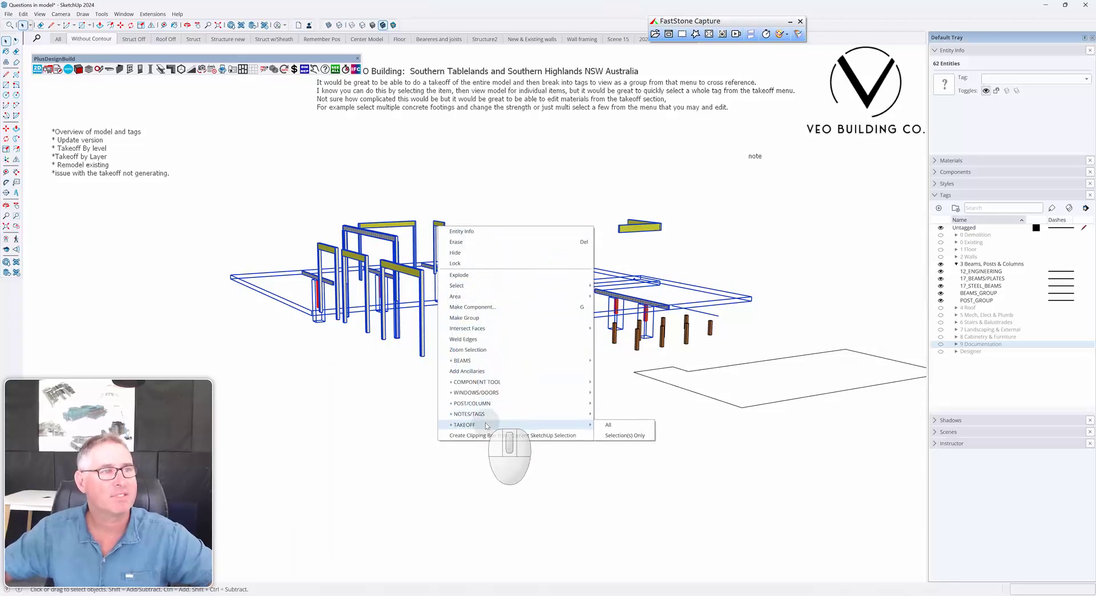
left_click(606, 434)
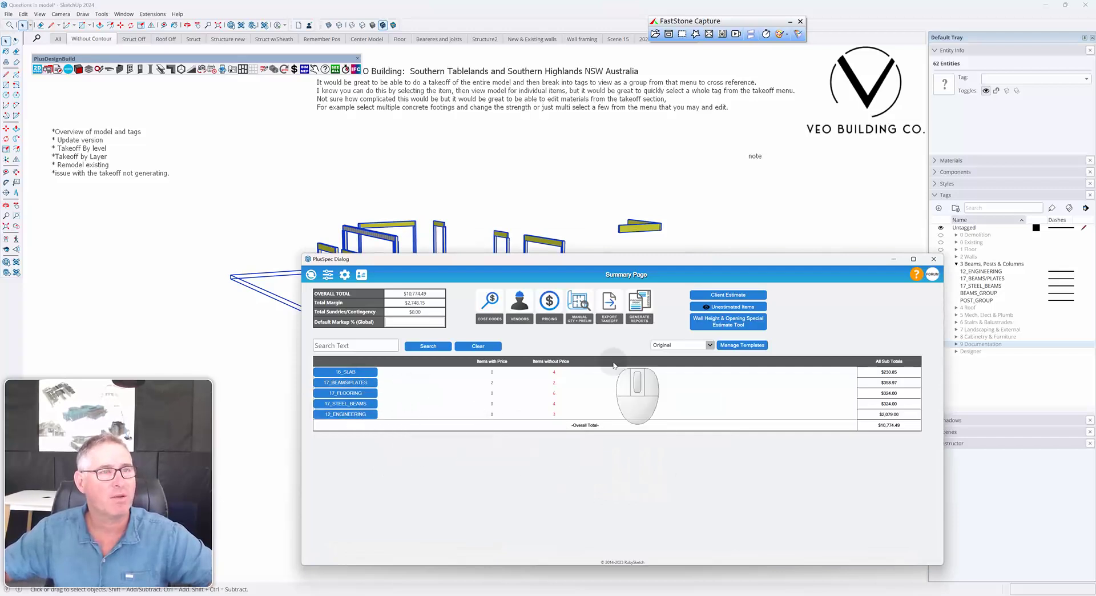
left_click(931, 261)
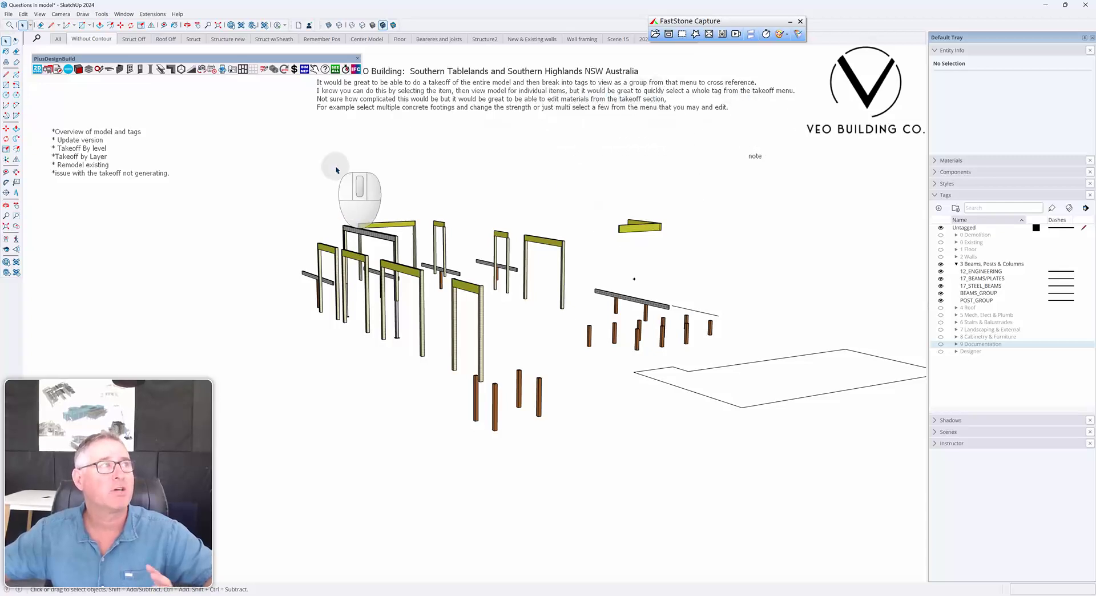
Step: Regenerate the takeoff with Sections by cost code grouping, expand Cost Code Undefined, then close the summary
left_click(58, 69)
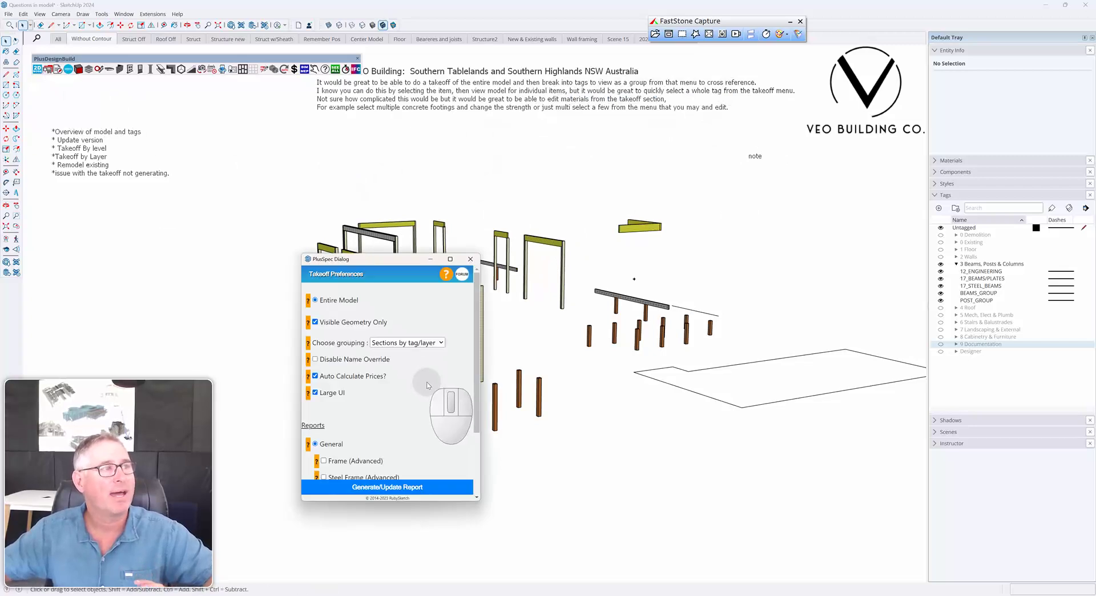
left_click(440, 343)
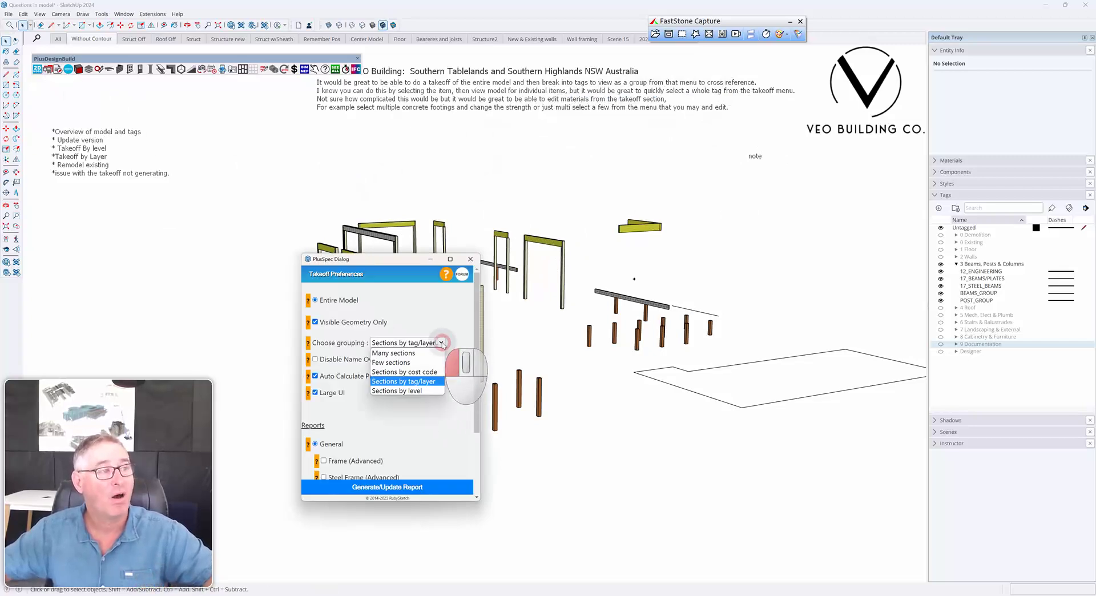
left_click(423, 372)
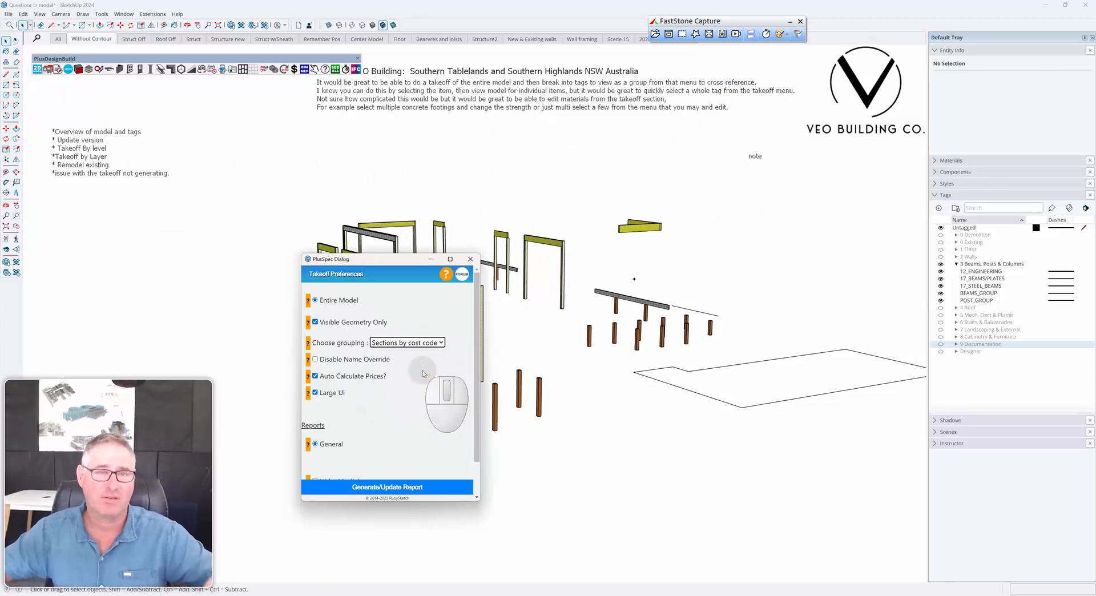
left_click(399, 487)
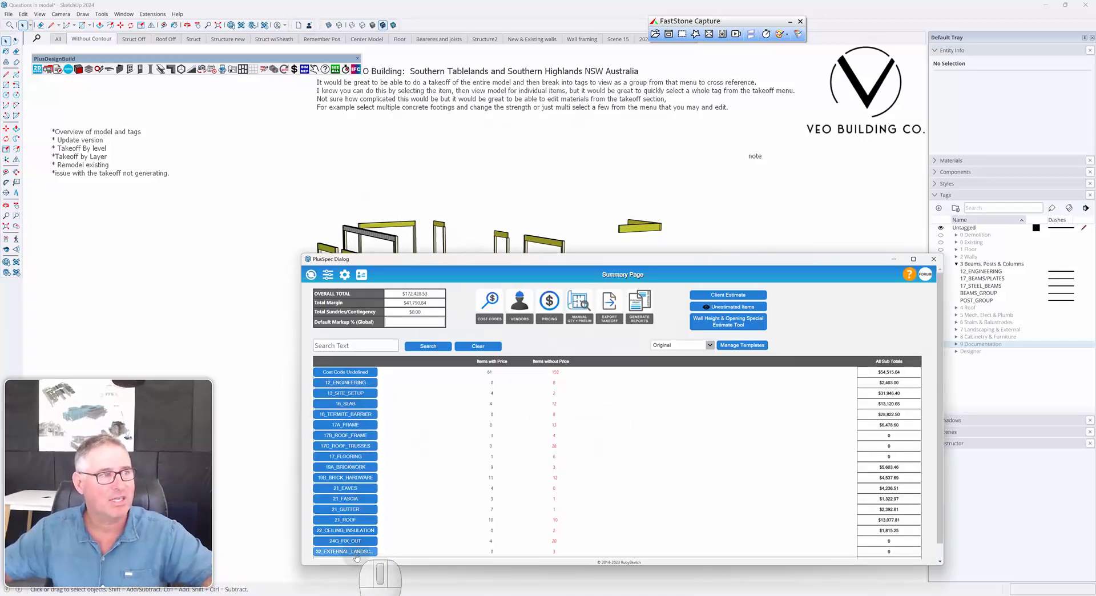
left_click(341, 374)
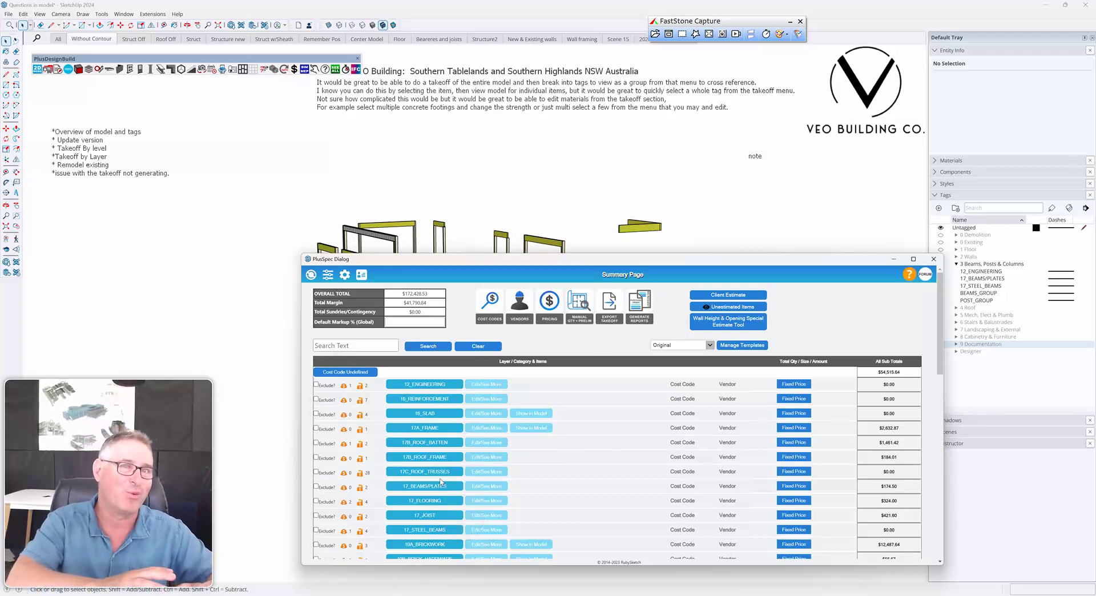
left_click(934, 258)
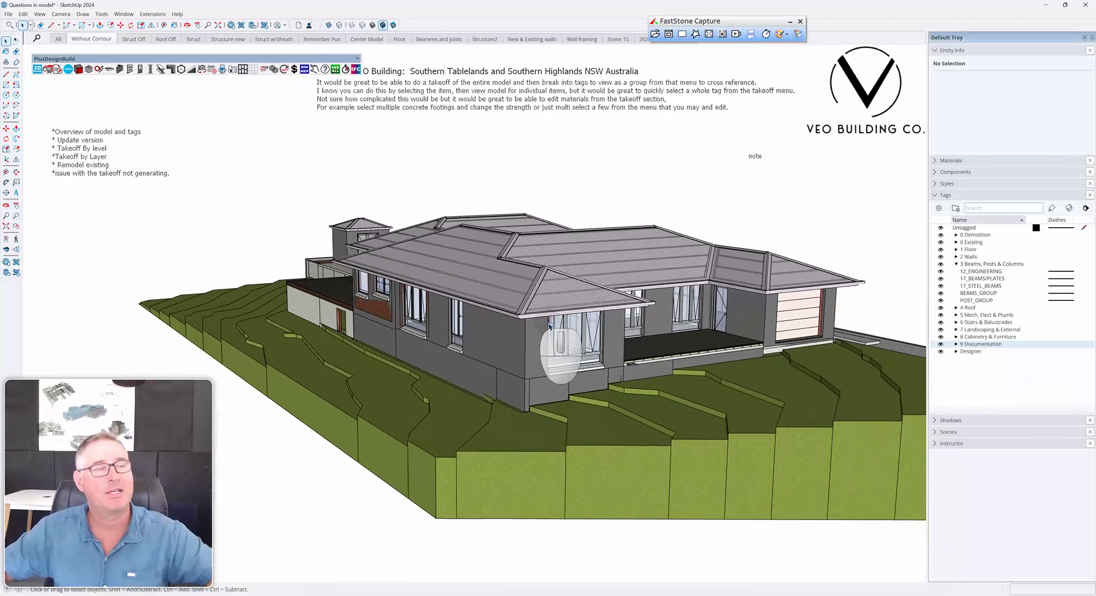
Step: Toggle the model to a 2D top-down plan and back to 3D, then zoom in on the house
middle_click_drag(422, 282, 266, 358)
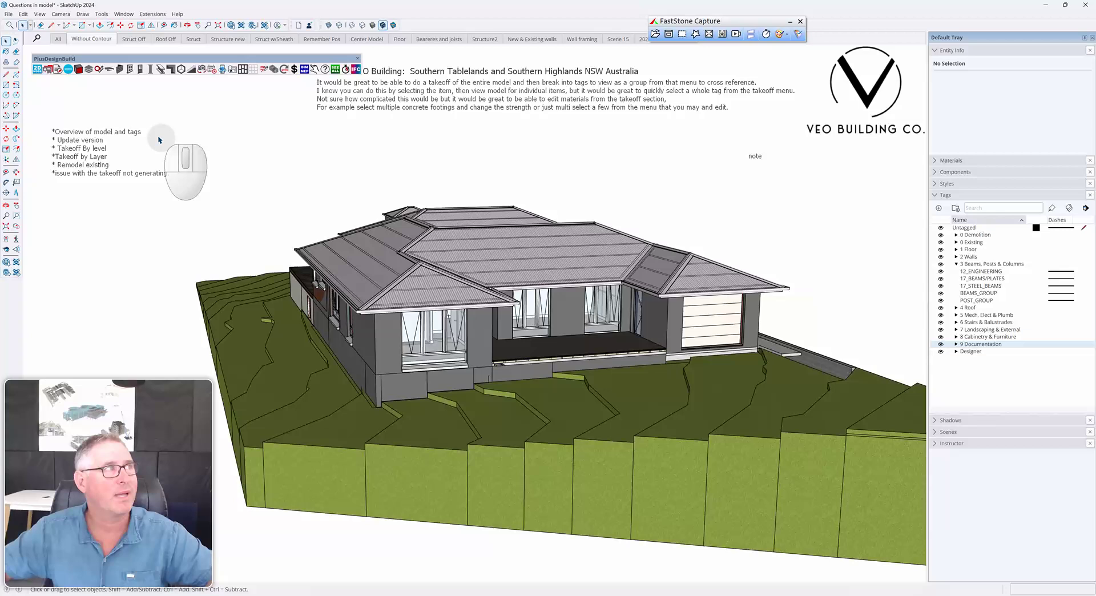
left_click(37, 70)
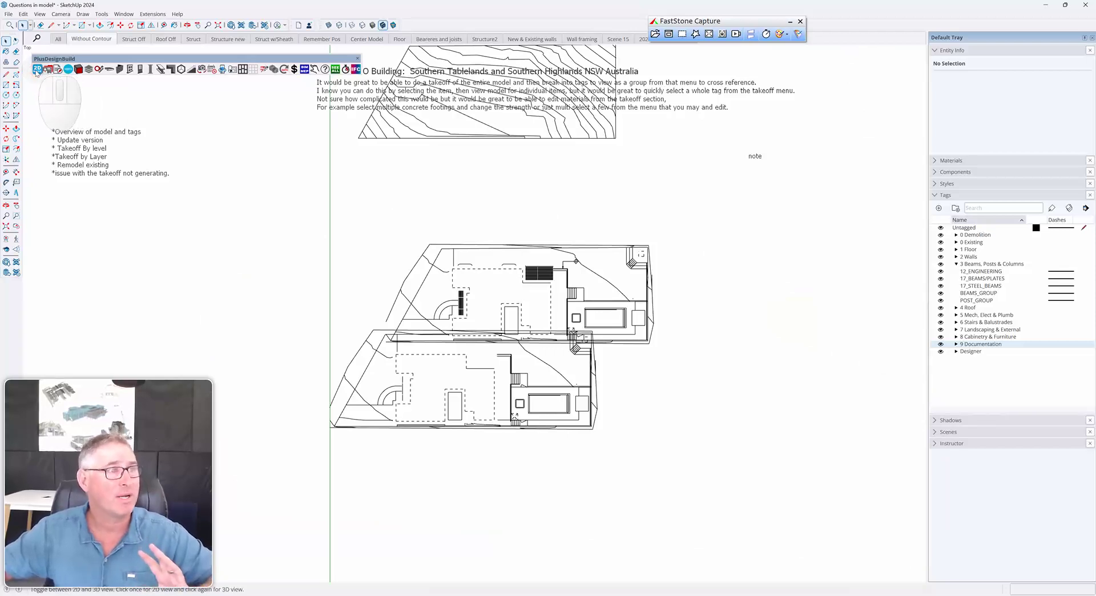
left_click(36, 69)
middle_click_drag(378, 283, 680, 357)
scroll(518, 386, "up", 5)
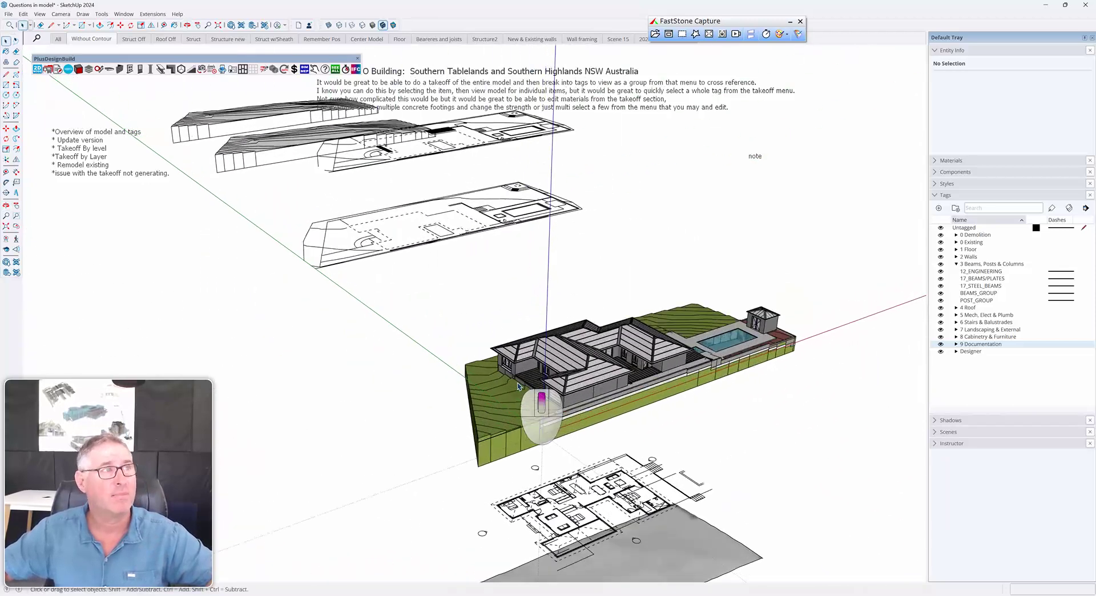
middle_click_drag(518, 386, 555, 456)
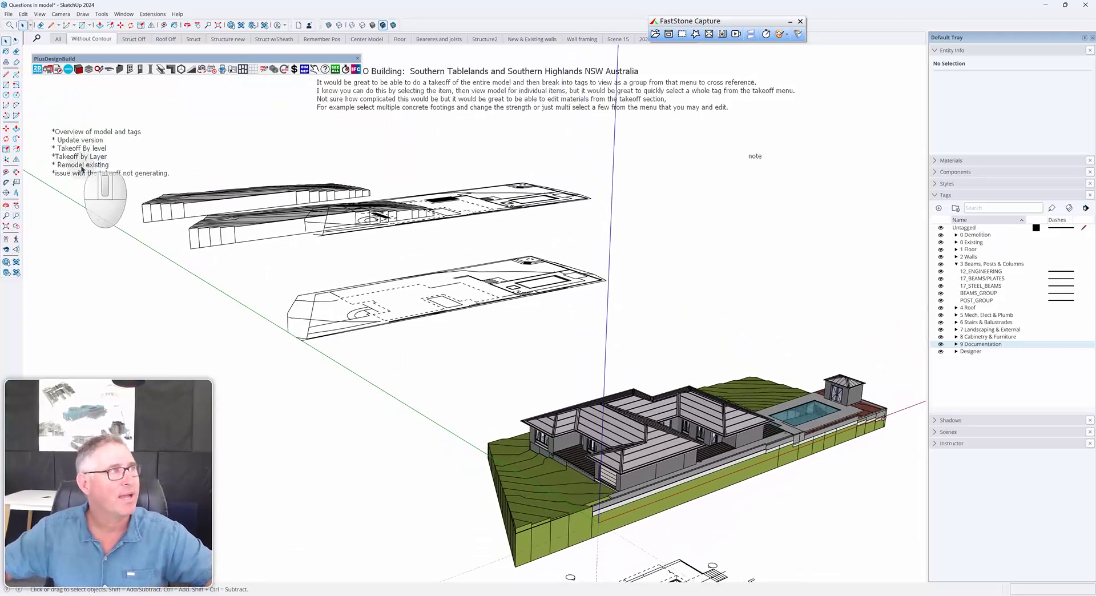
scroll(630, 468, "up", 8)
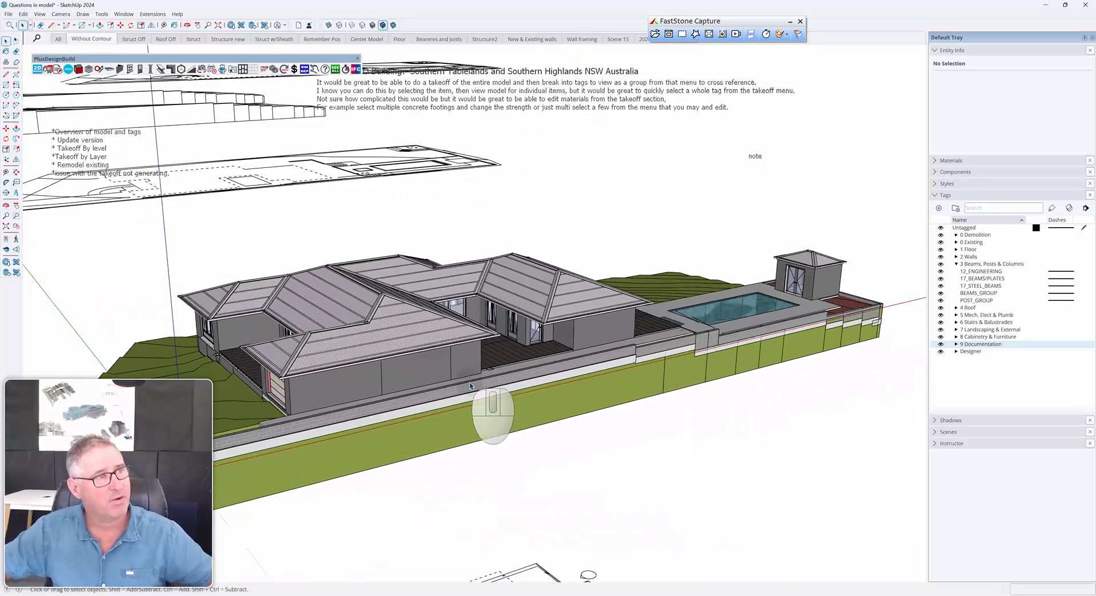
middle_click_drag(469, 385, 490, 383)
scroll(490, 383, "up", 8)
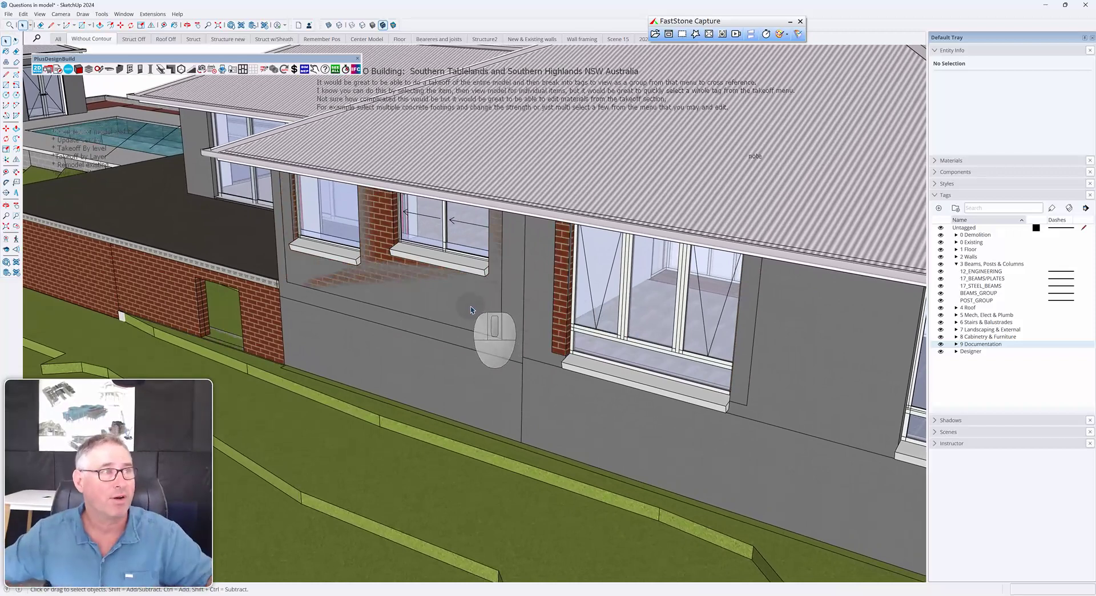
scroll(471, 310, "up", 2)
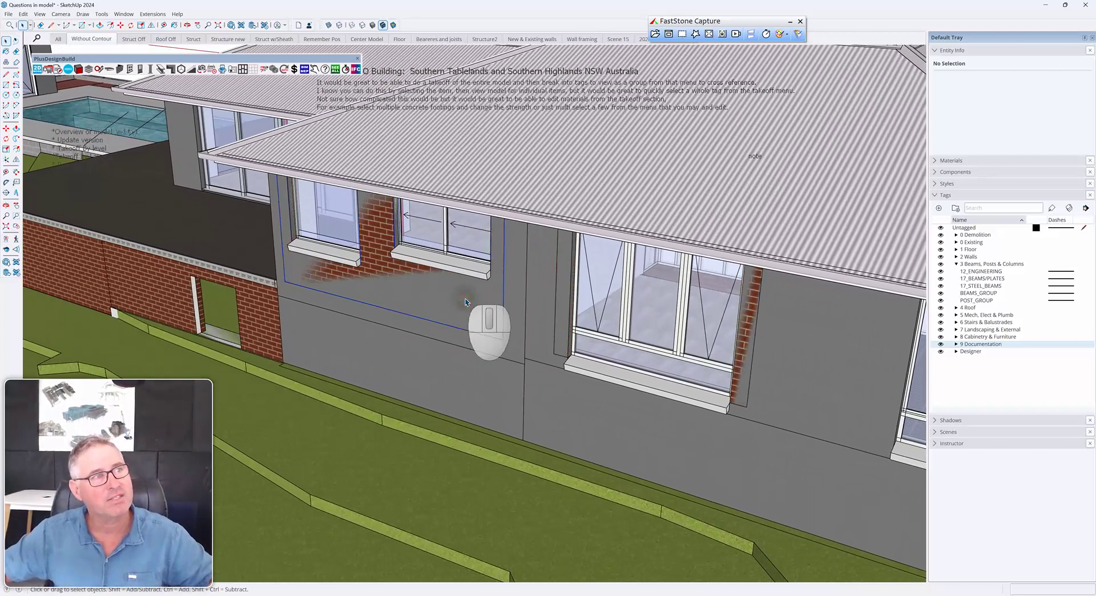
left_click(466, 302)
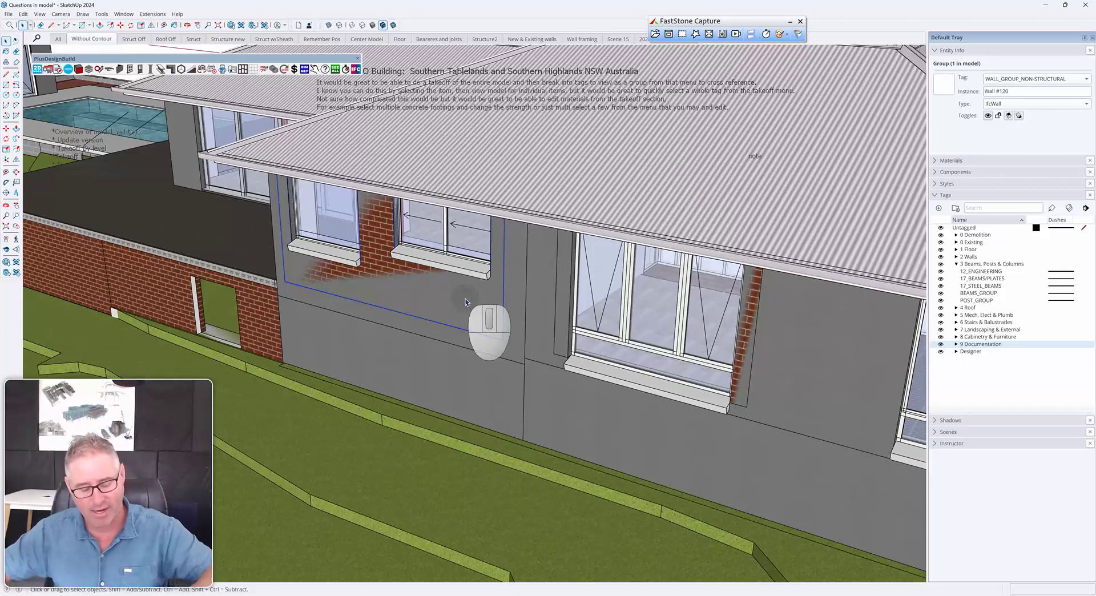
key("Delete")
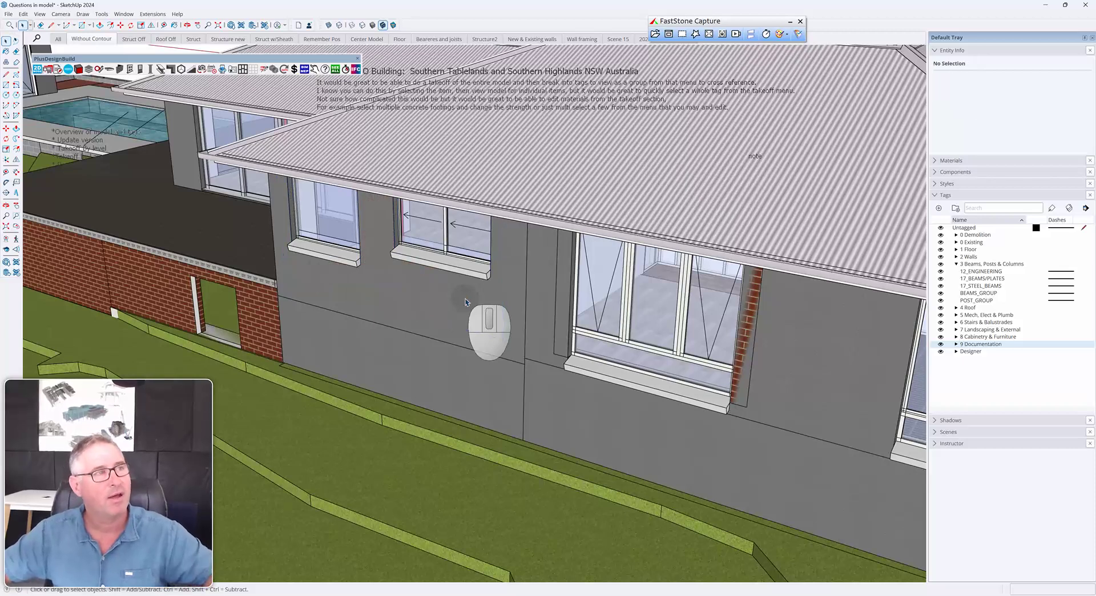
key("ctrl+z")
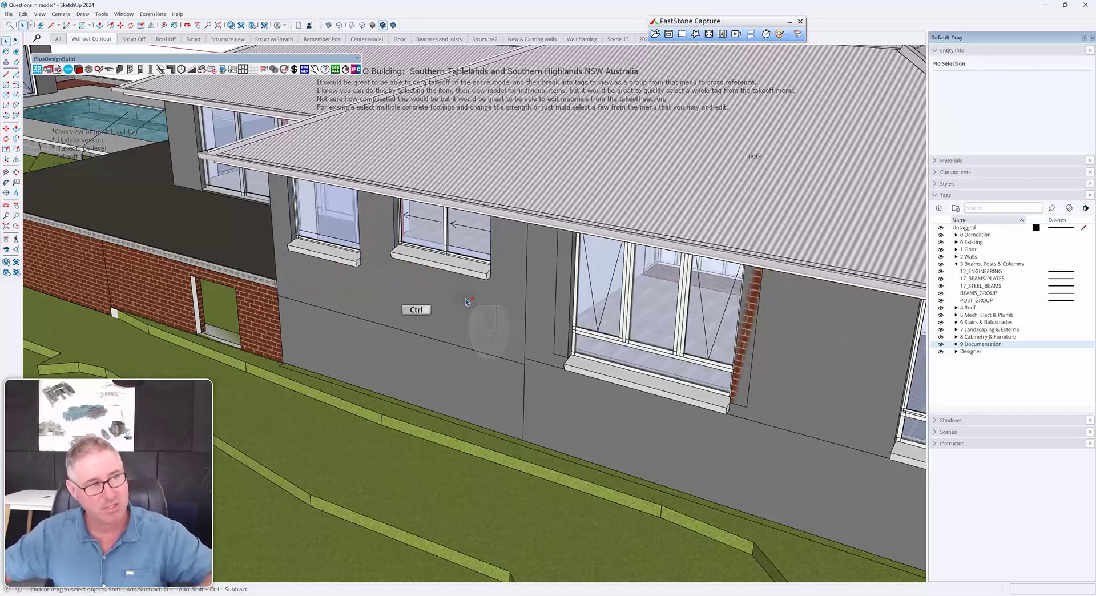
left_click(440, 271)
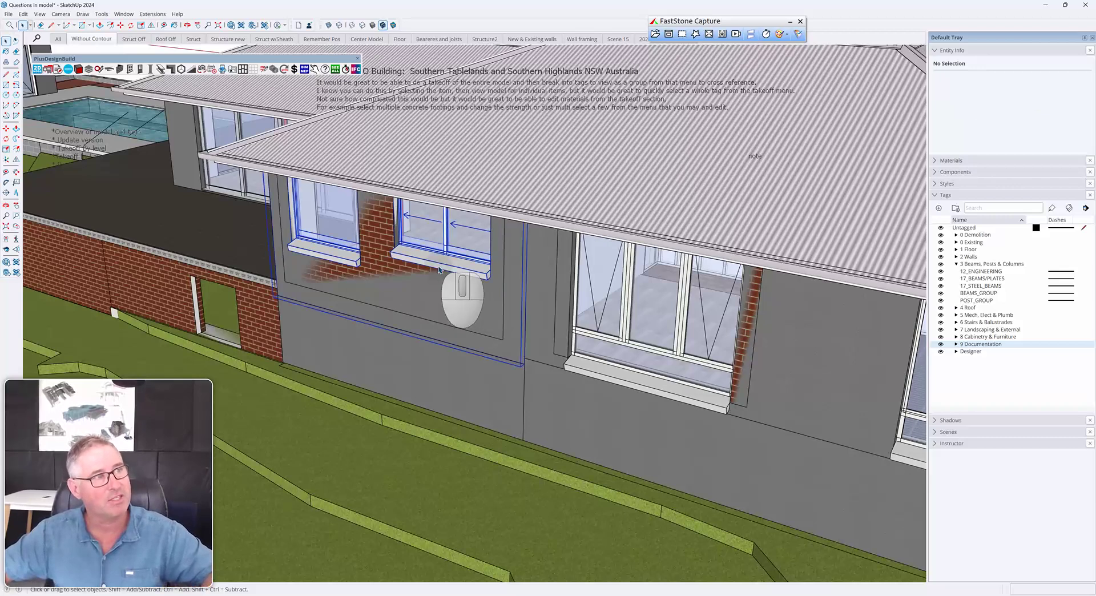
left_click(444, 282)
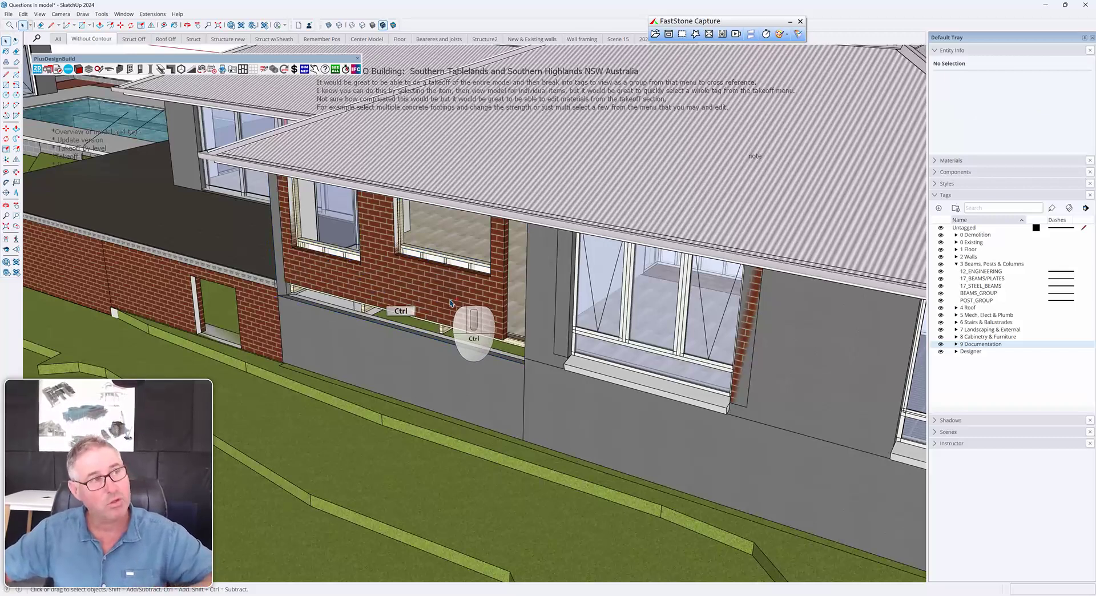
key("ctrl+y")
scroll(450, 302, "down", 5)
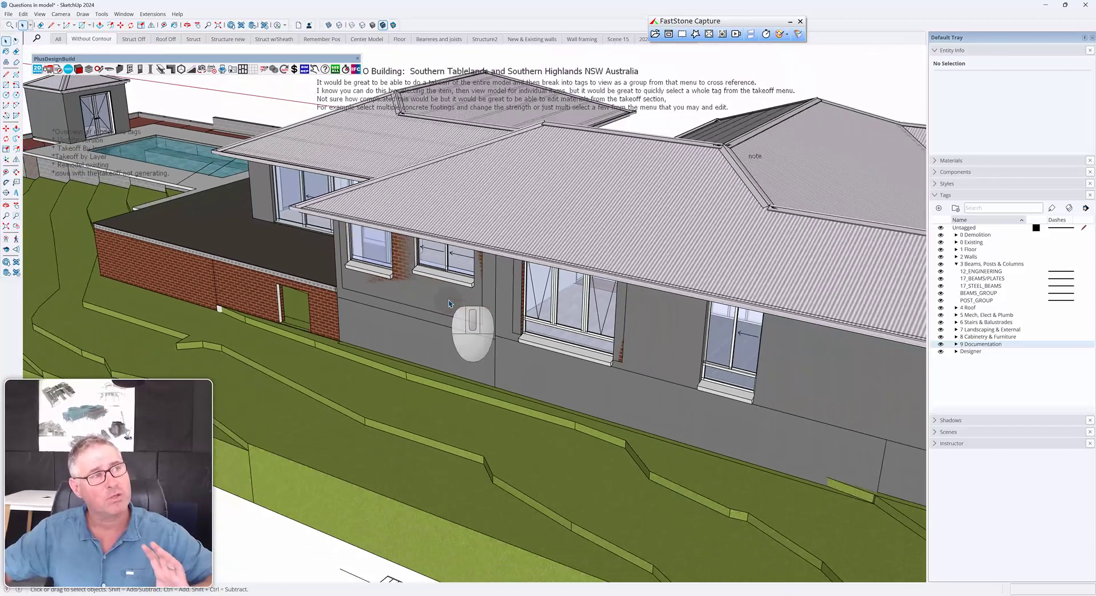
scroll(450, 303, "down", 6)
middle_click_drag(443, 316, 288, 339)
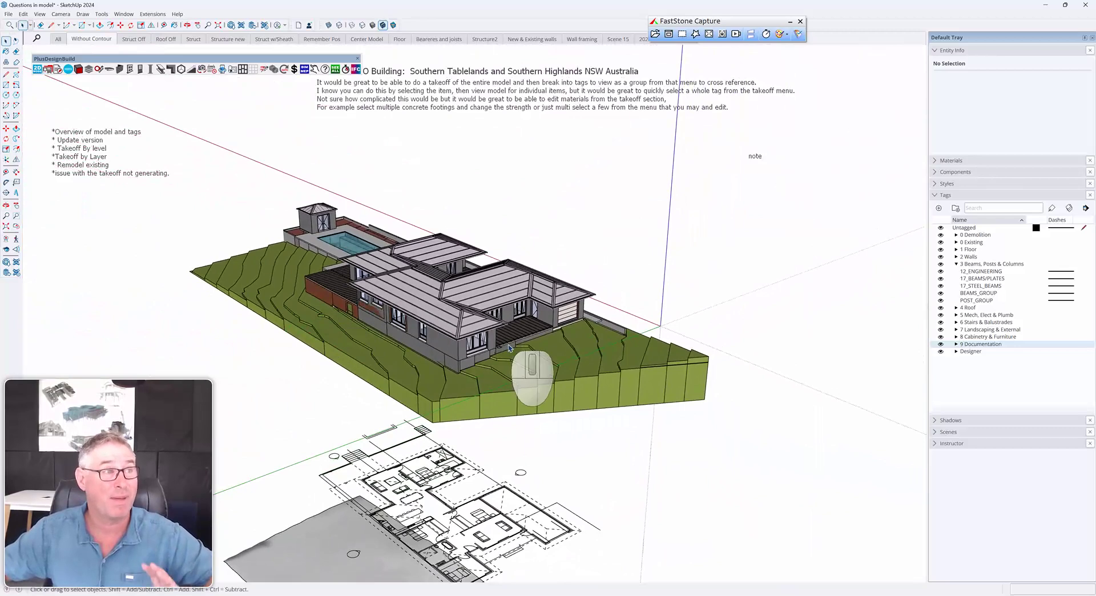
middle_click_drag(517, 345, 498, 349)
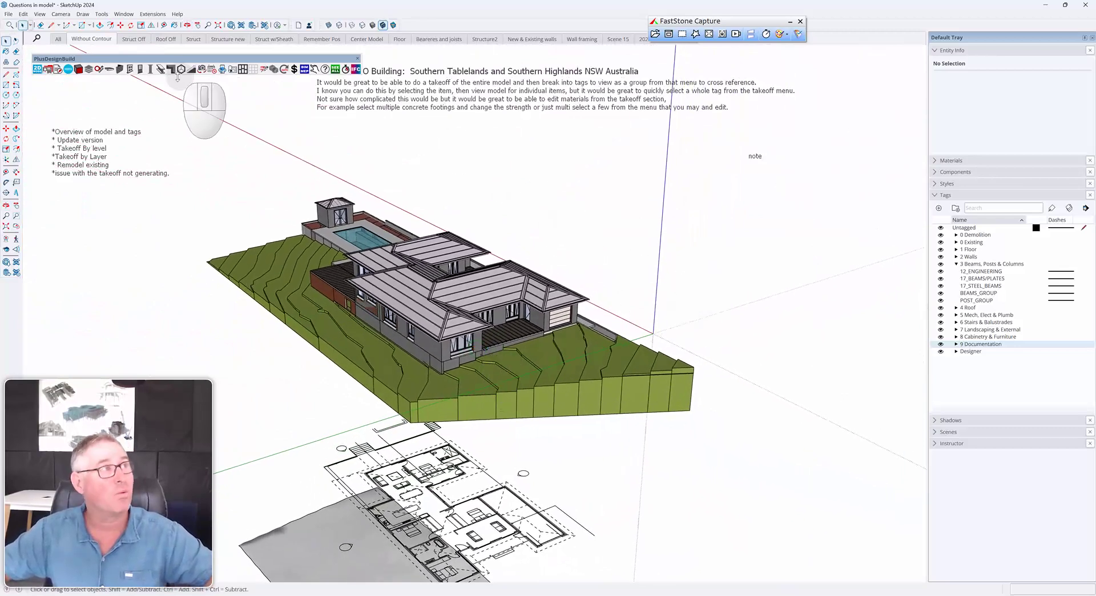
Step: Set the PlusSpec Wall Tool to an Existing Masonry Veneer wall and place its first point
left_click(120, 69)
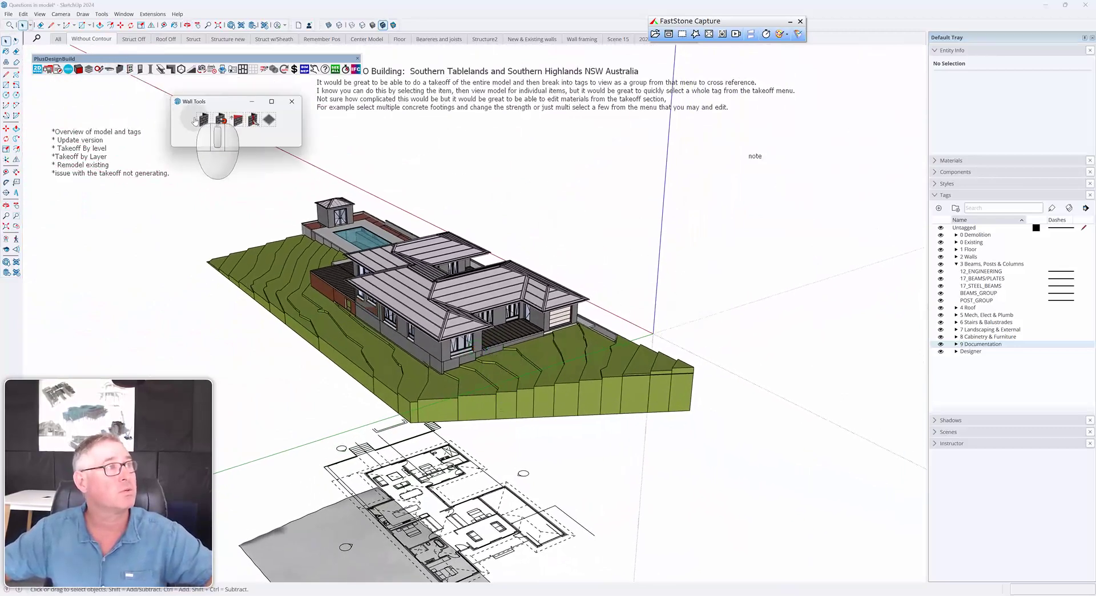
left_click(204, 119)
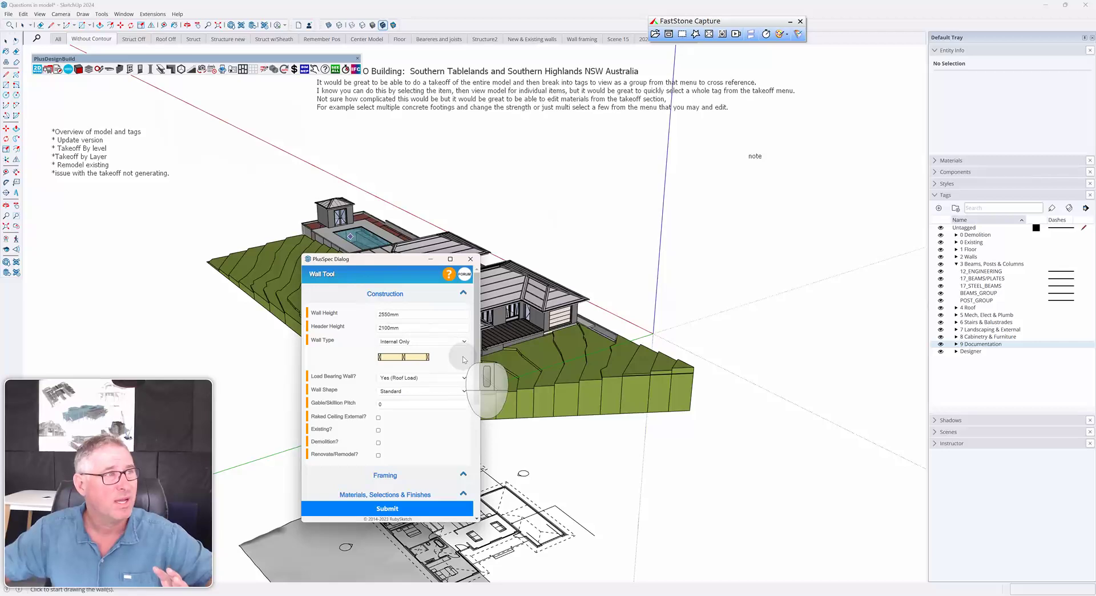
left_click(456, 341)
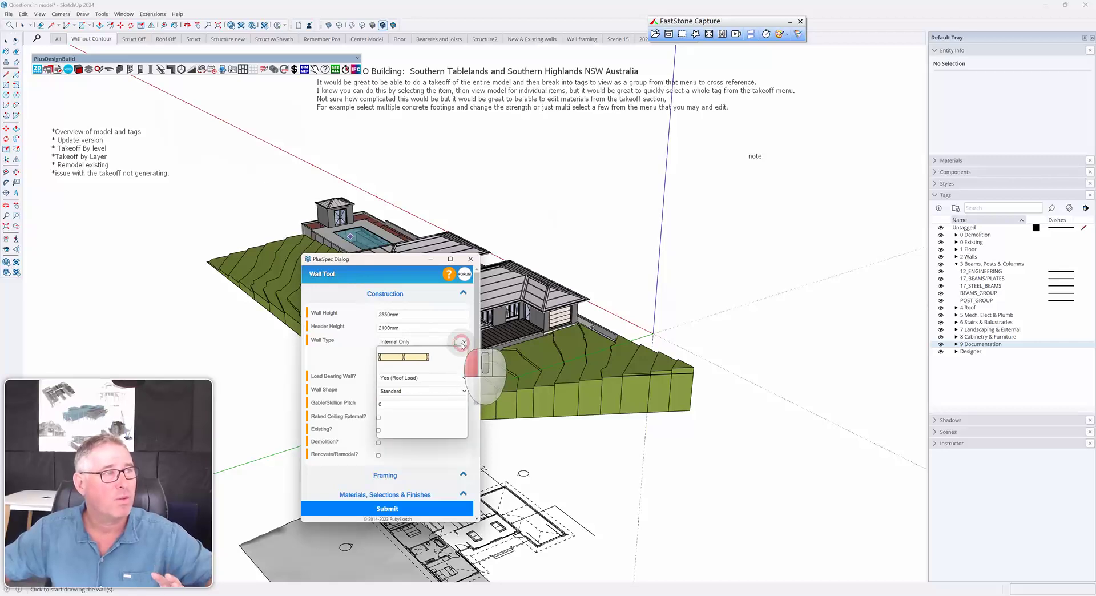
left_click(424, 357)
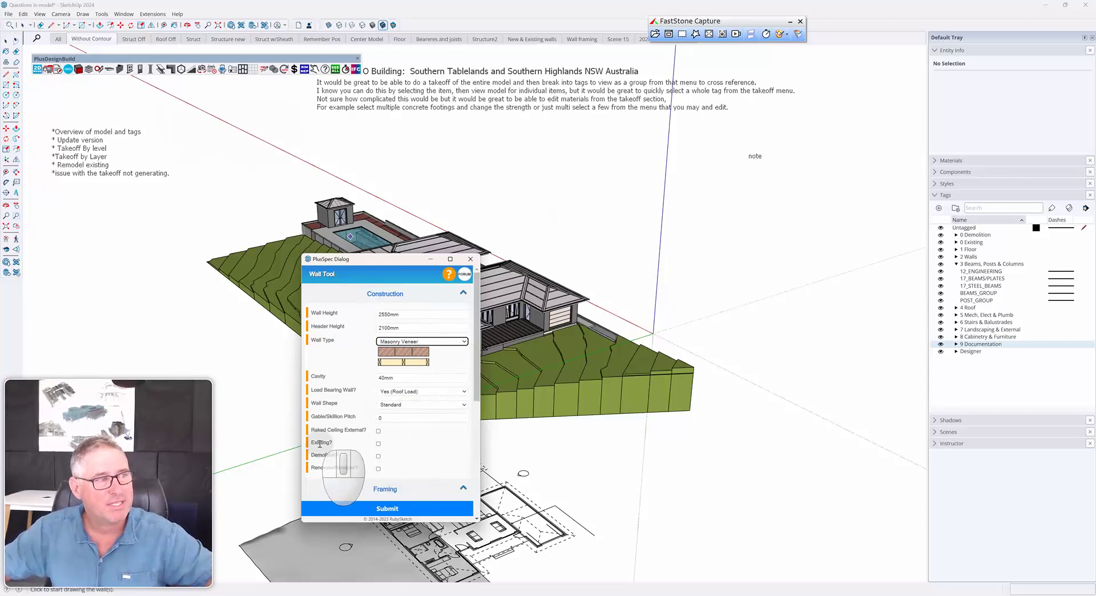
left_click(377, 444)
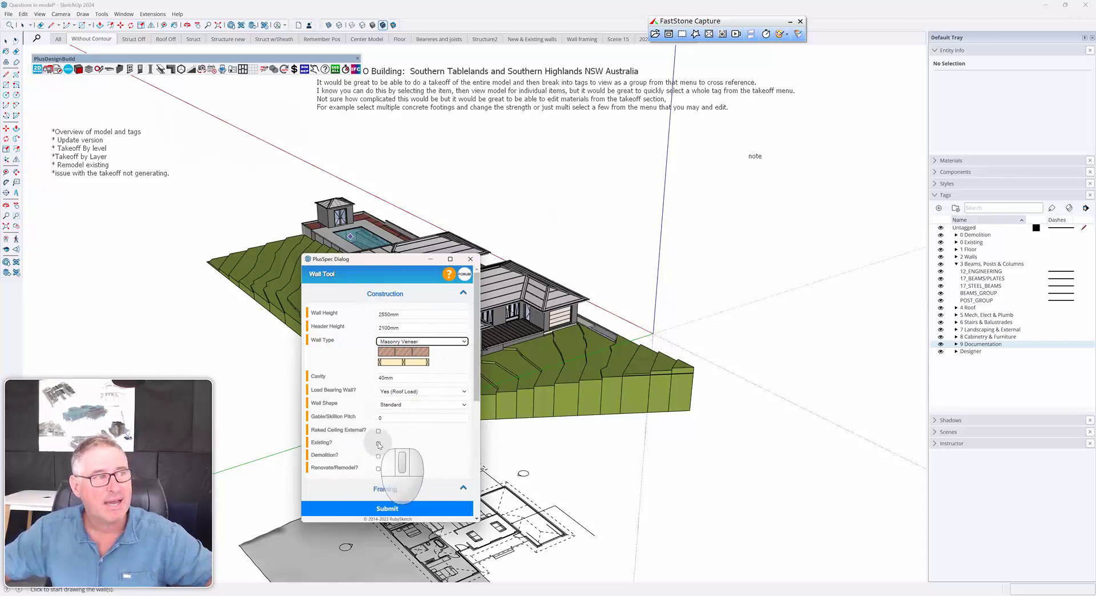
left_click(742, 317)
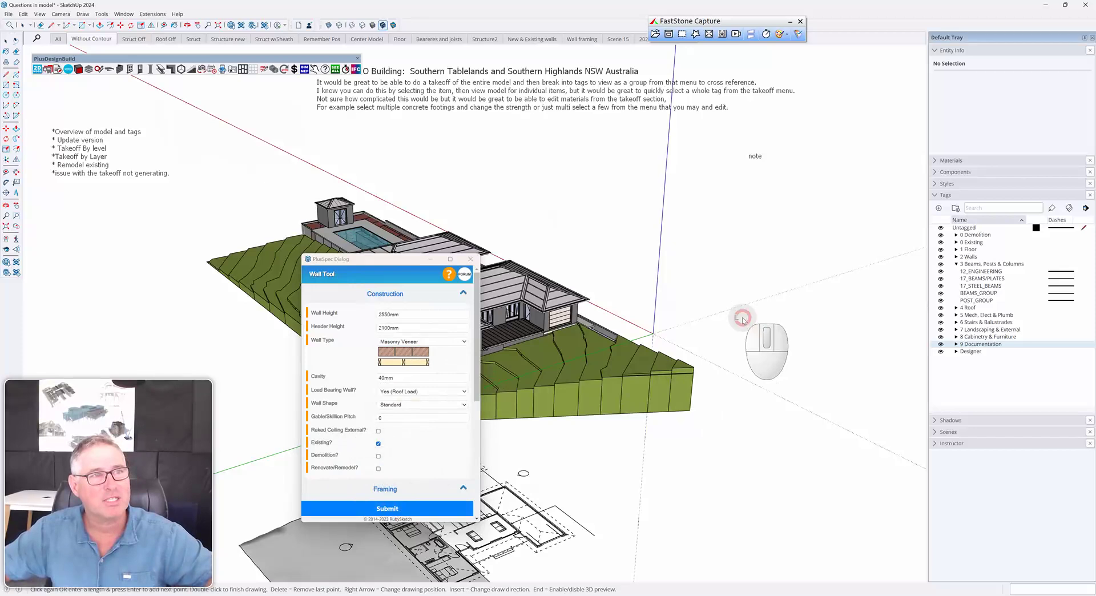
Step: Finish the existing brick wall, run a takeoff on it, and close the summary
left_click(809, 350)
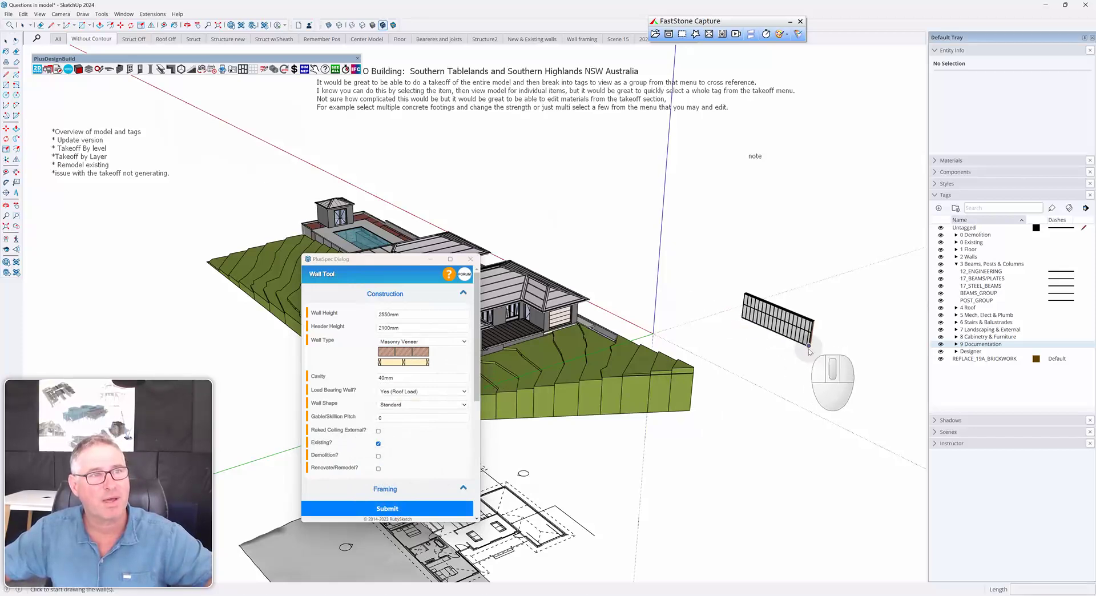
right_click(790, 325)
mouse_move(834, 524)
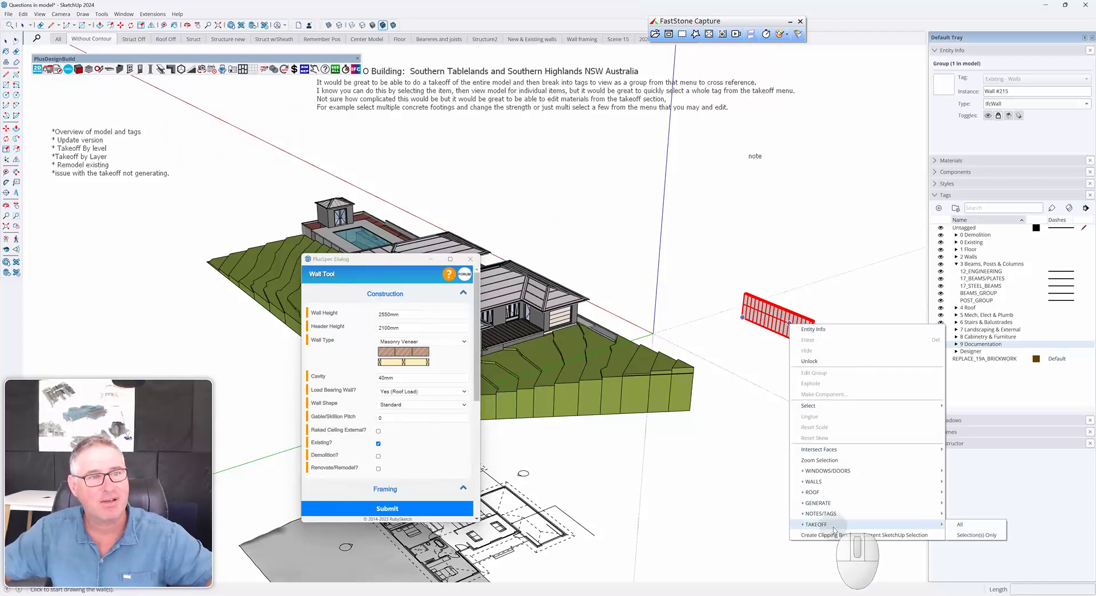
left_click(973, 529)
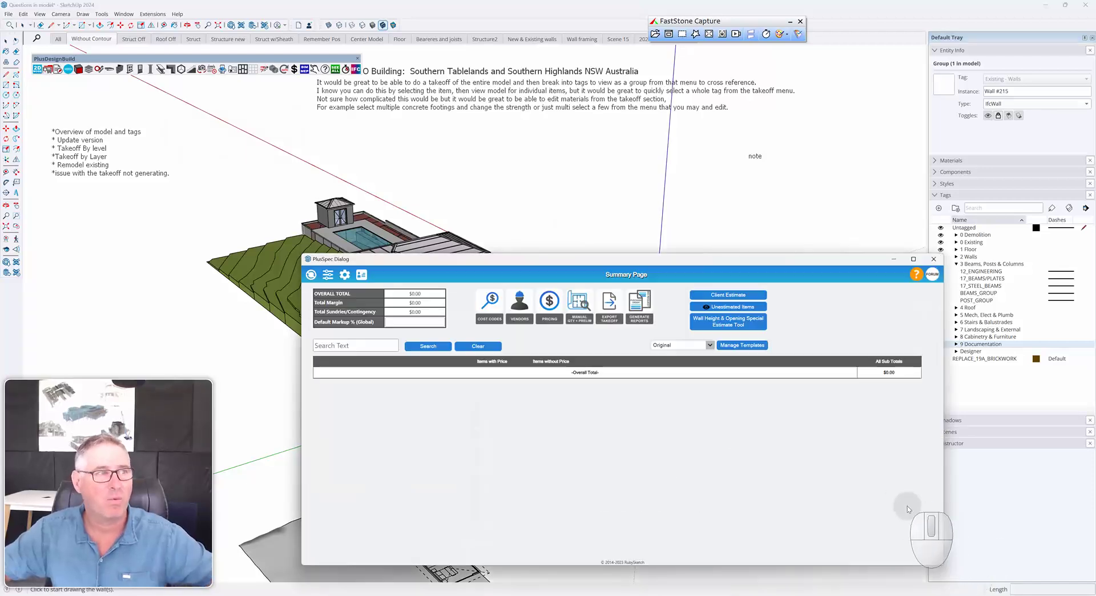
left_click(934, 261)
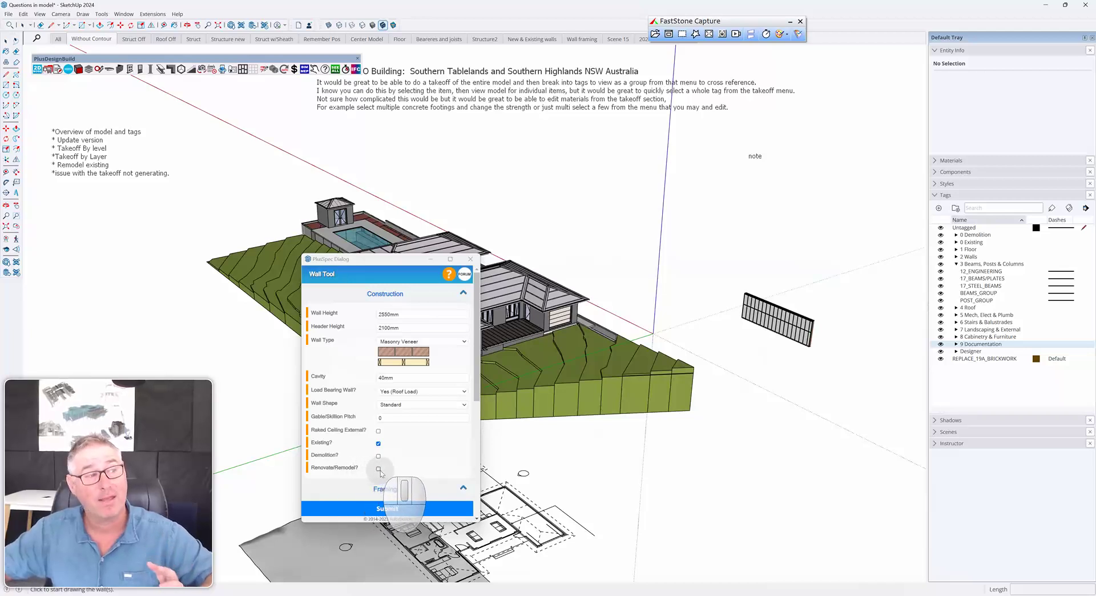
Step: Draw a second wall marked Renovate/Remodel in front of the existing wall
left_click(379, 469)
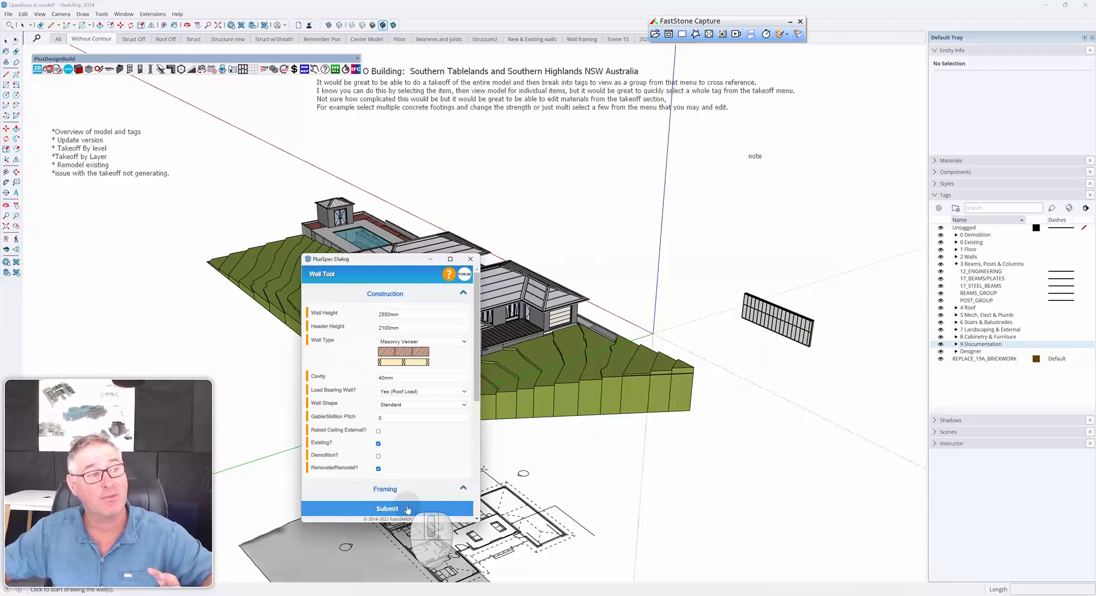
left_click(725, 332)
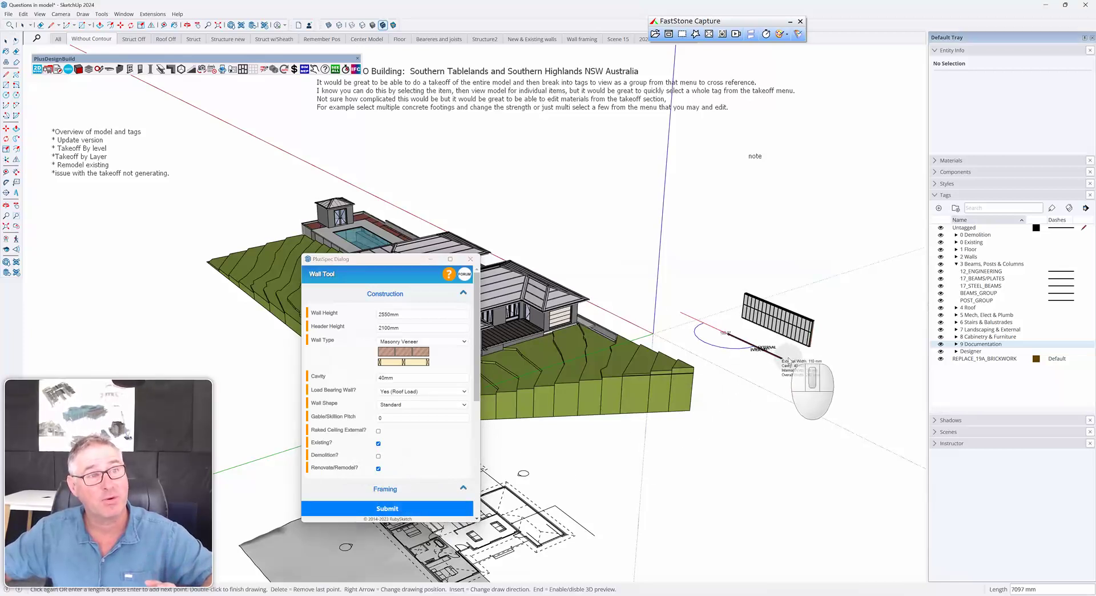
double_click(801, 368)
scroll(793, 354, "up", 5)
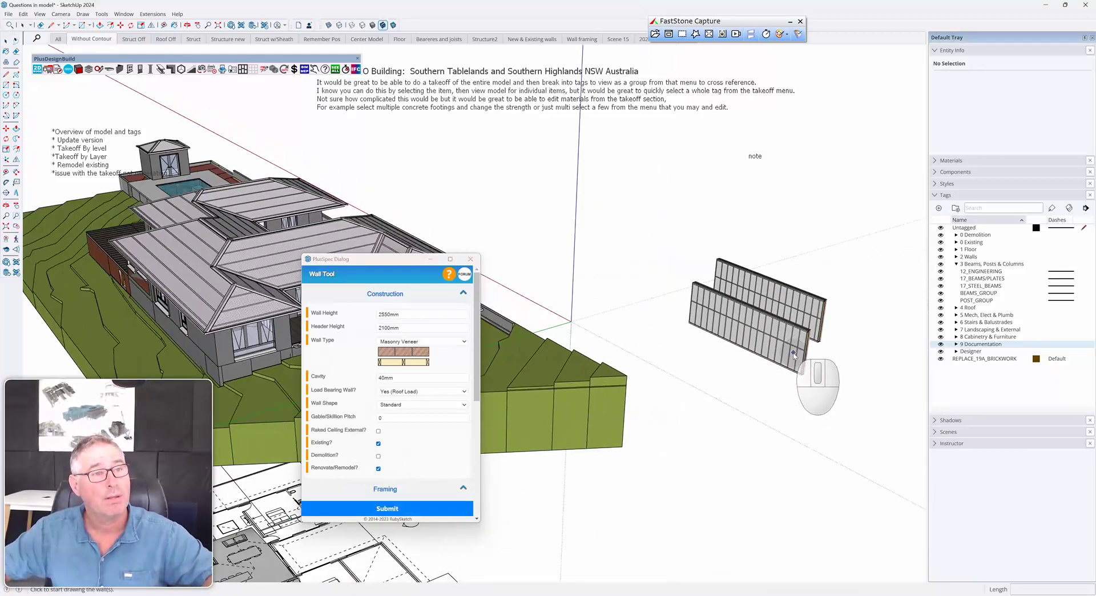
scroll(793, 354, "up", 4)
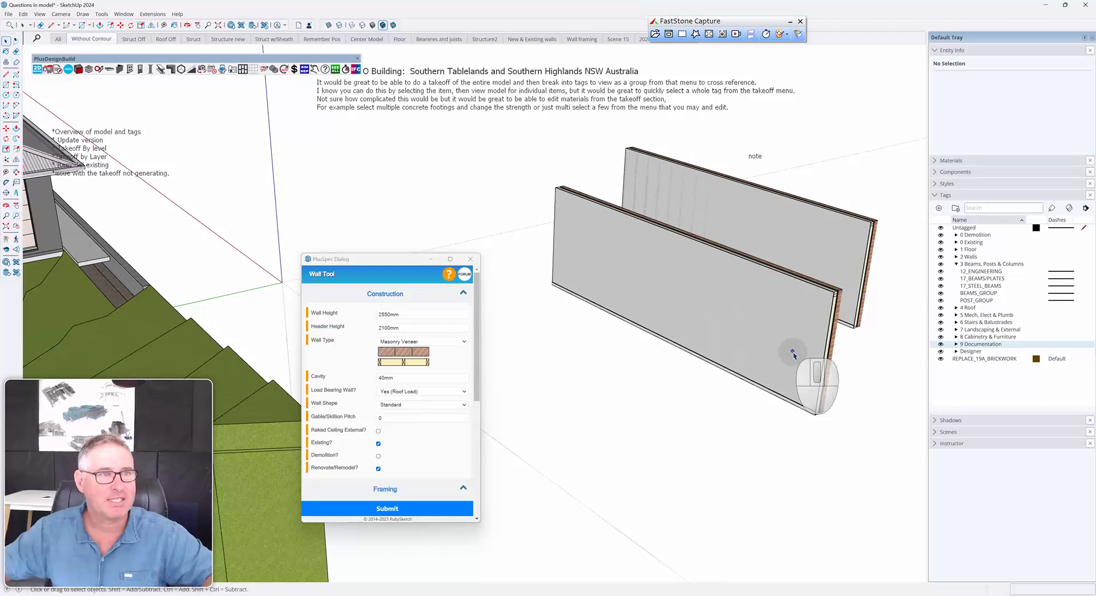
Step: Open the overlapping wall's PlusSpec settings and scroll to its Replace Material section
left_click(794, 354)
left_click(821, 269)
left_click(781, 328)
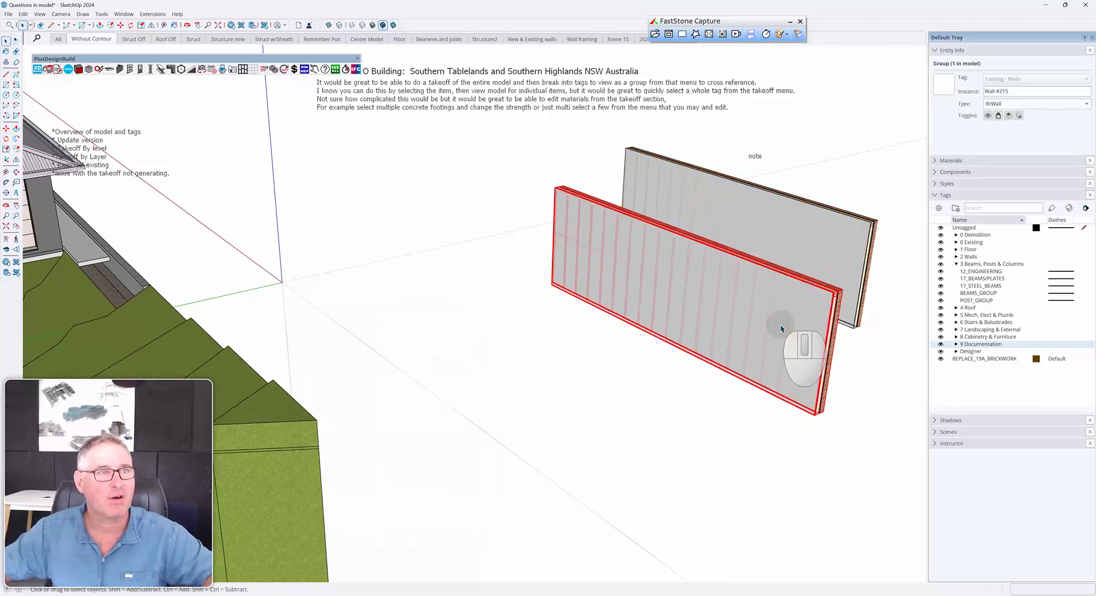
left_click(776, 337)
double_click(773, 337)
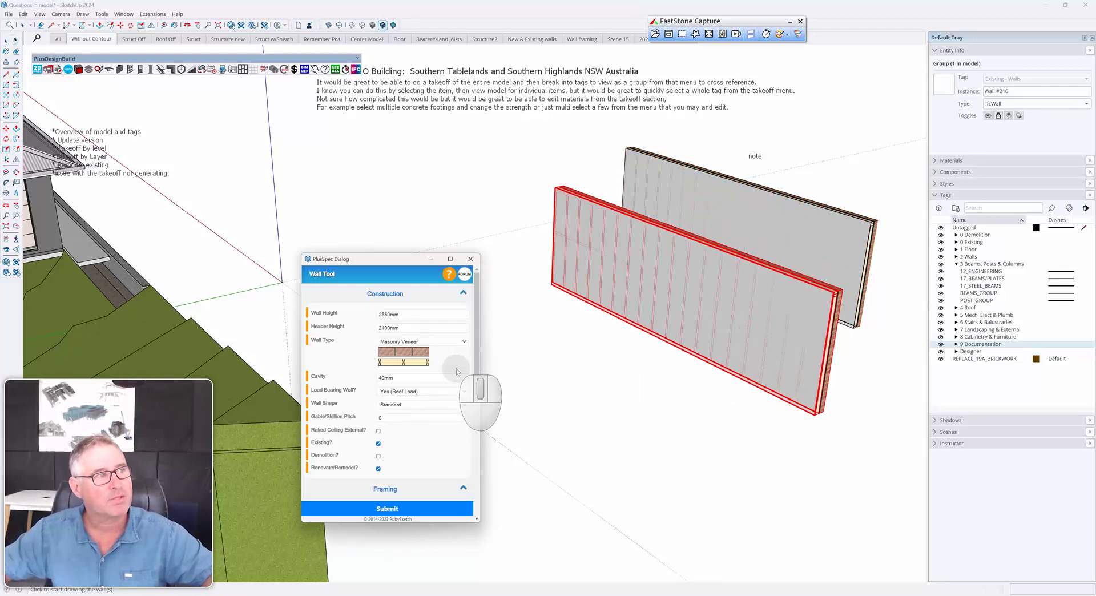
scroll(400, 439, "down", 1)
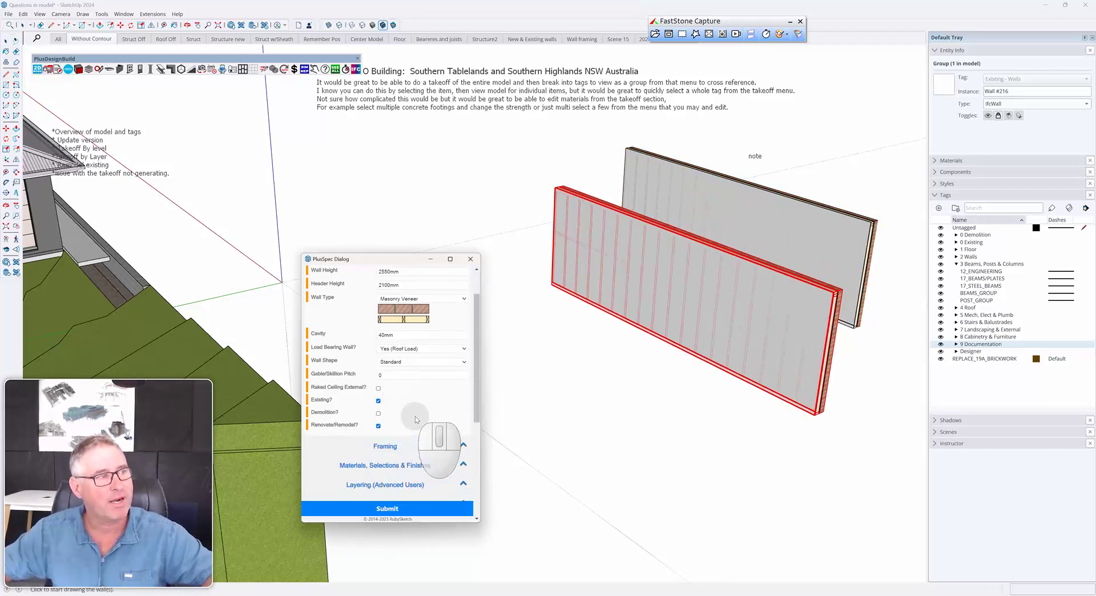
scroll(394, 425, "down", 1)
scroll(433, 380, "down", 1)
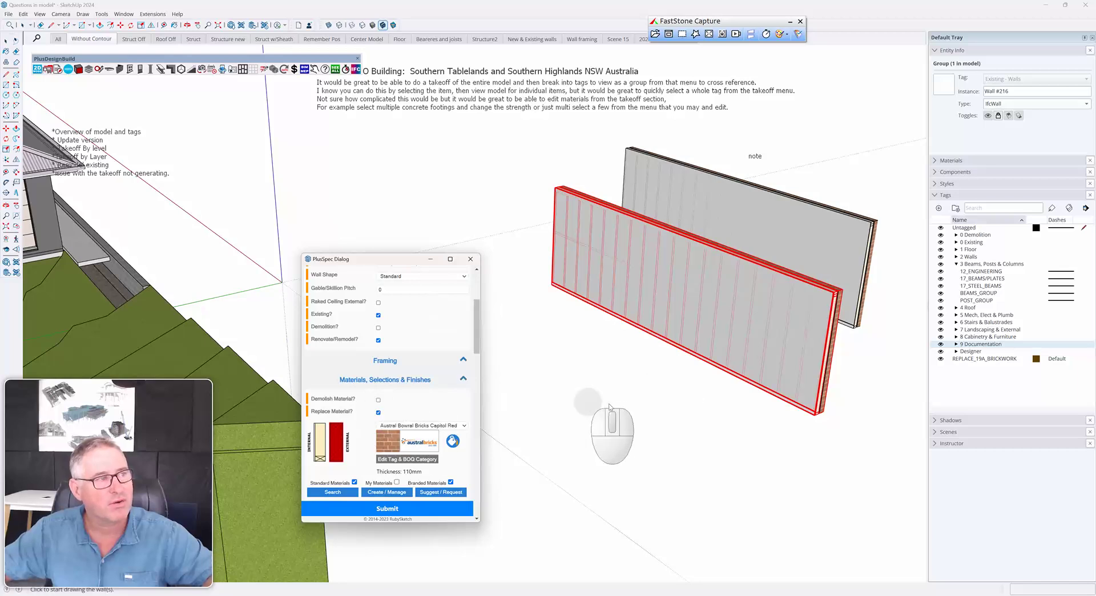
Step: Set the wall's replacement brick to Austral Bowral 50 Bowral Blue
left_click(768, 330)
mouse_move(768, 330)
middle_mouse_down()
mouse_move(543, 340)
mouse_move(713, 311)
mouse_move(700, 282)
mouse_move(660, 279)
mouse_move(873, 273)
mouse_move(599, 271)
mouse_move(546, 283)
middle_mouse_up()
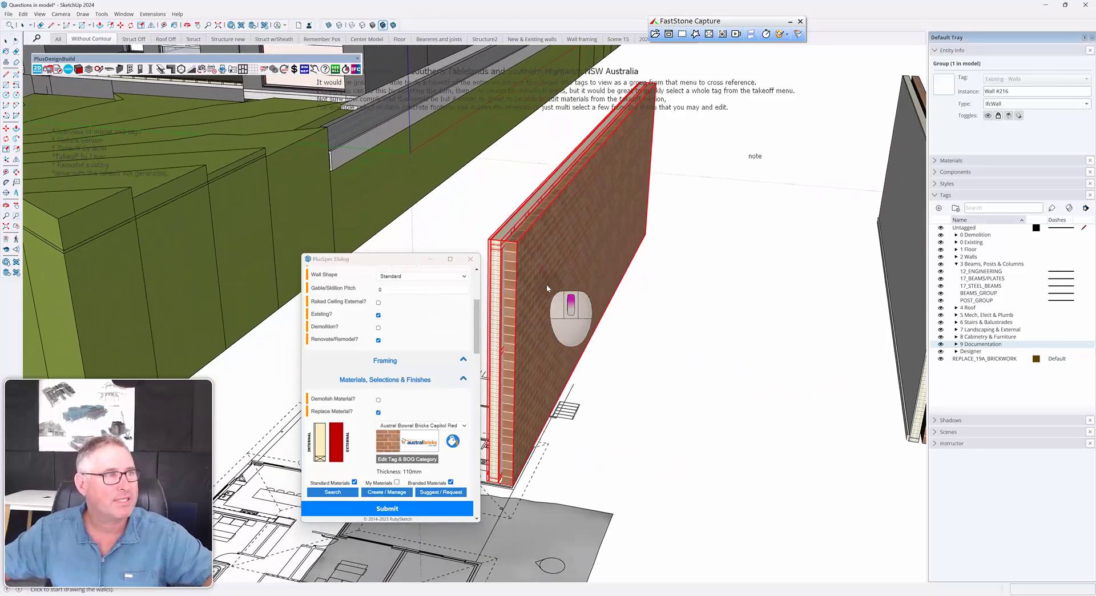
left_click(451, 425)
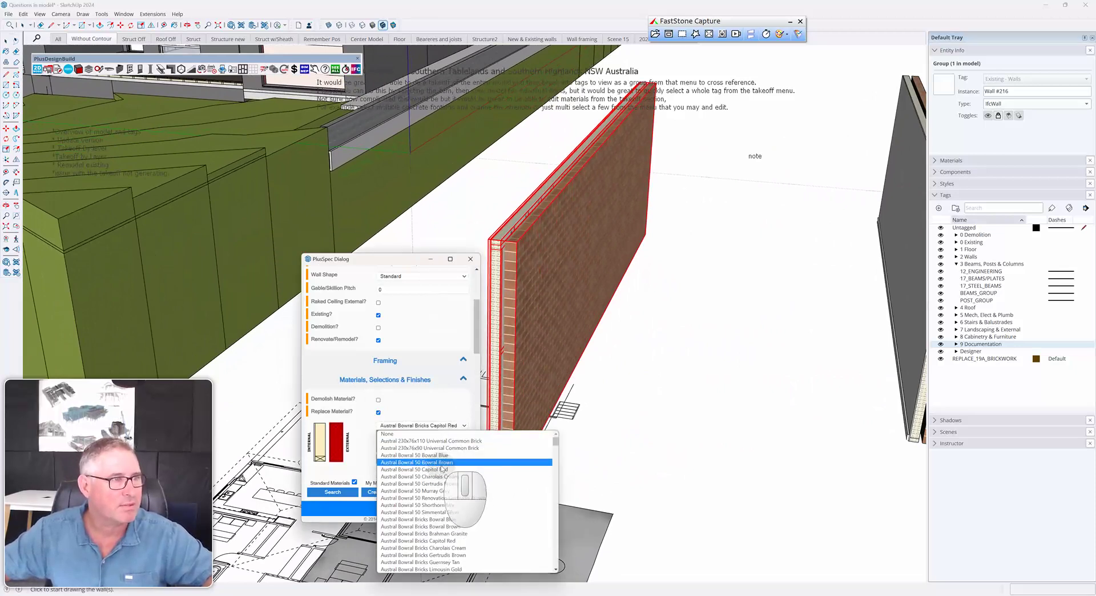
left_click(443, 455)
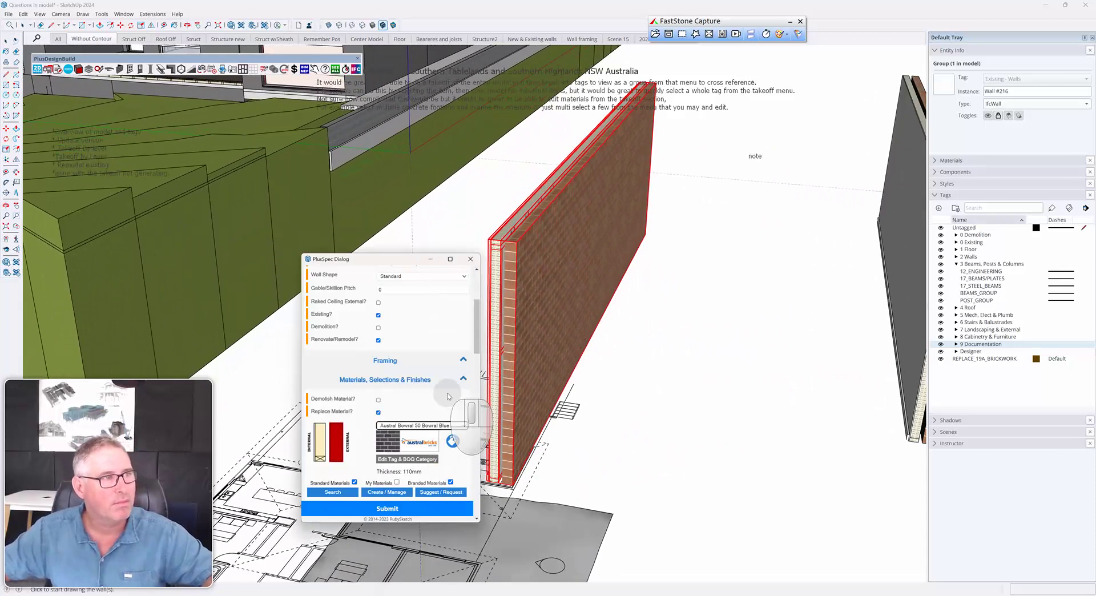
scroll(423, 423, "down", 3)
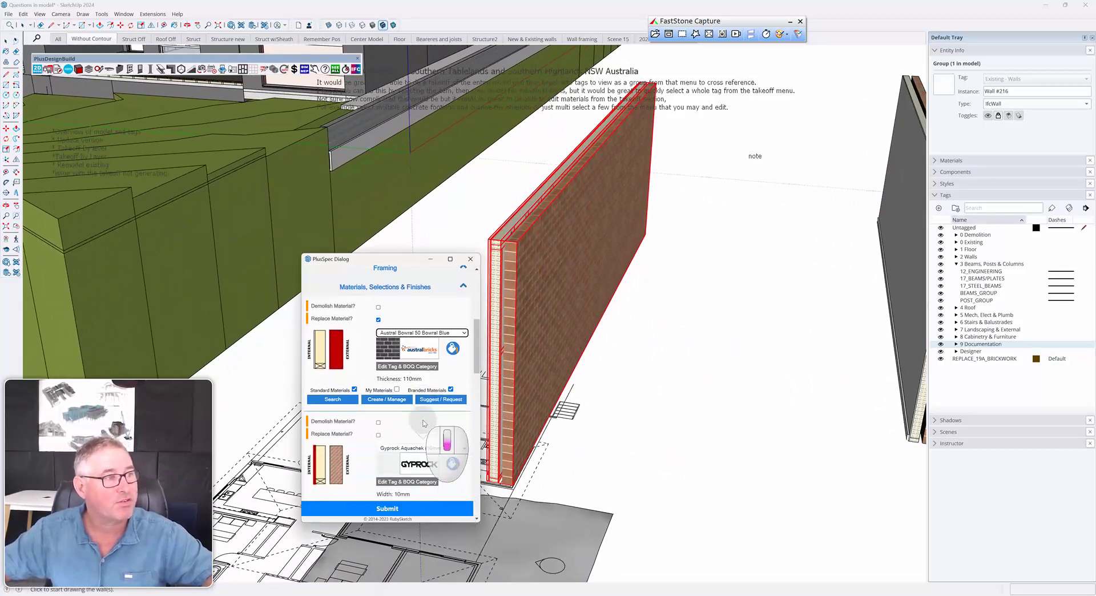
scroll(423, 423, "down", 1)
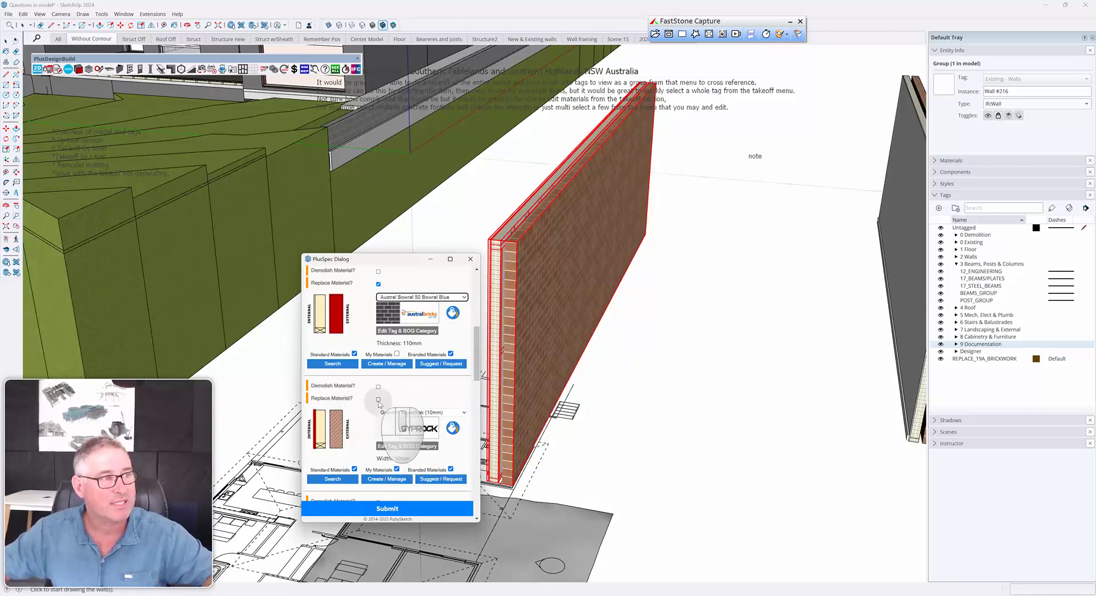
Step: Set the replacement lining to Gyprock CD Plasterboard (10mm) and submit the changes
left_click(434, 413)
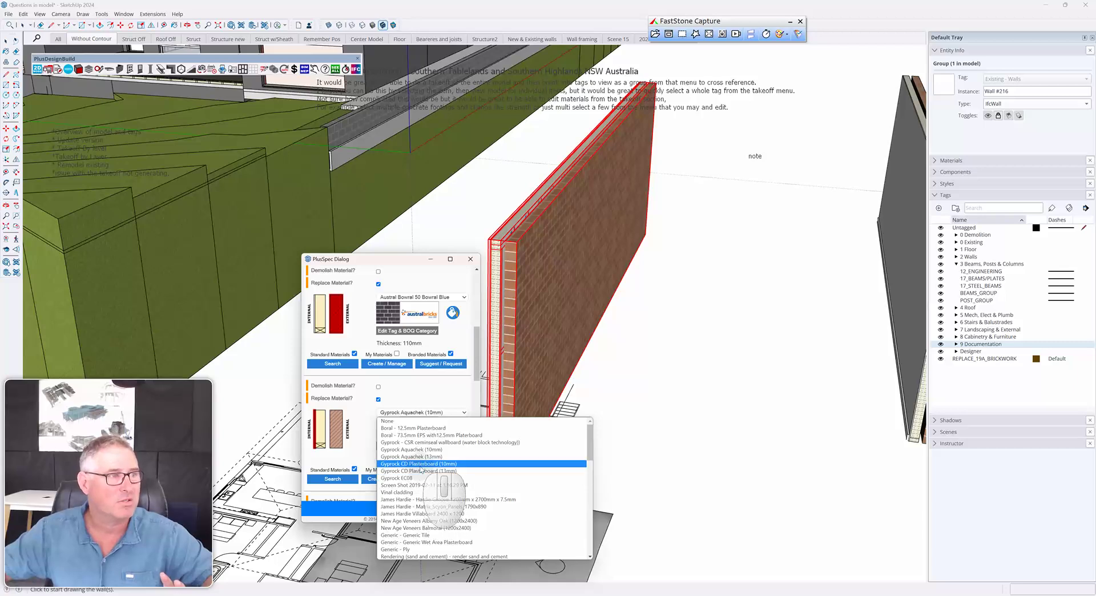
left_click(419, 463)
left_click(399, 507)
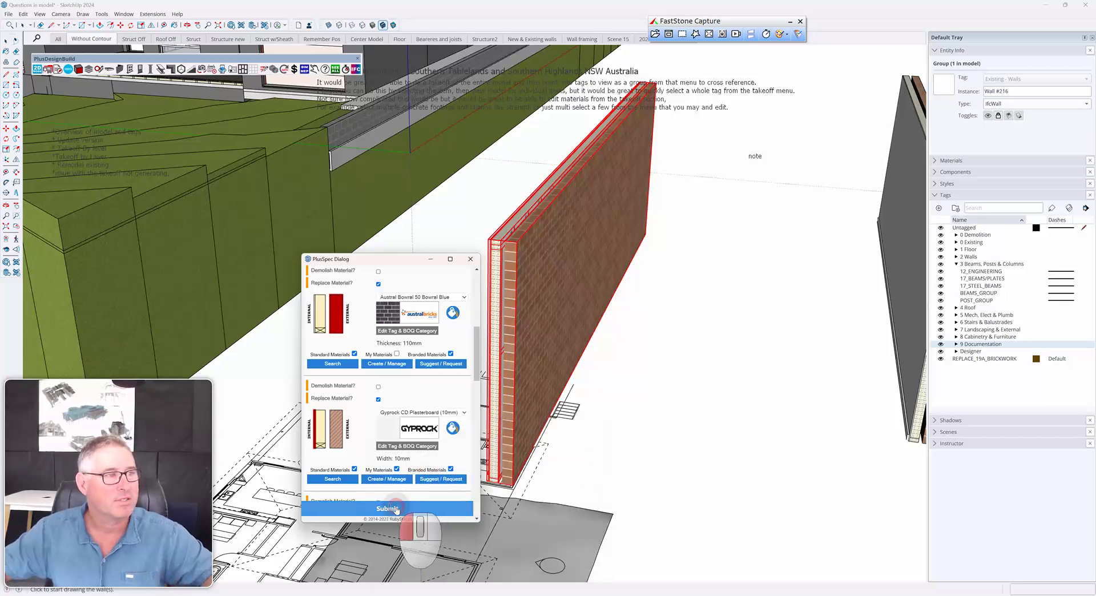
Step: Run a Selection(s) Only takeoff on the remodelled wall and expand Cost Code Undefined to list its REPLACE_19A_BRICKWORK items
middle_click_drag(593, 383, 573, 292)
key("space")
right_click(546, 295)
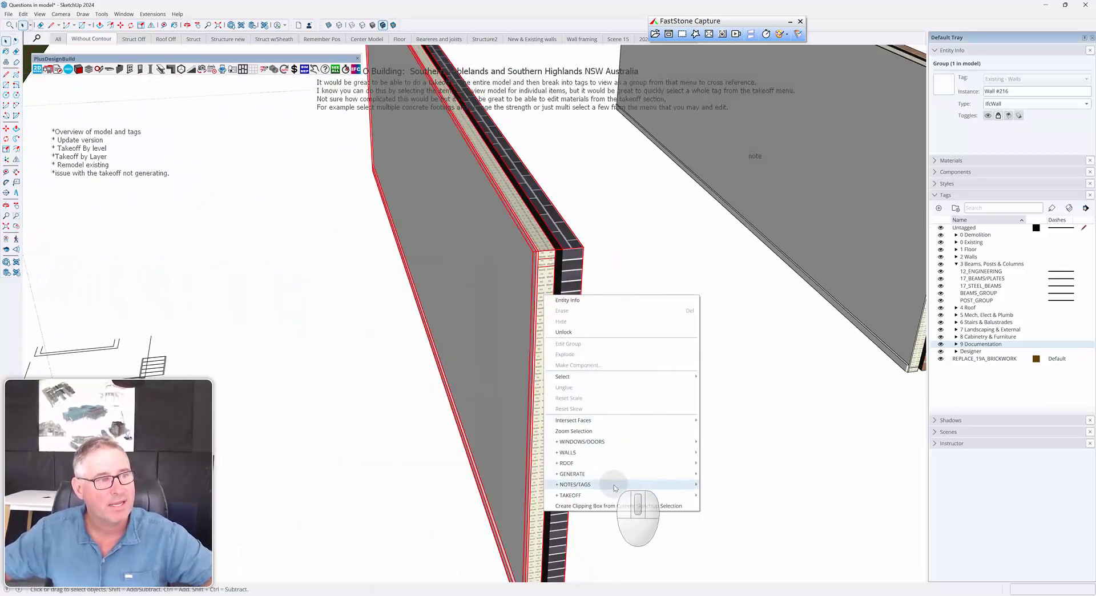
mouse_move(612, 496)
left_click(729, 506)
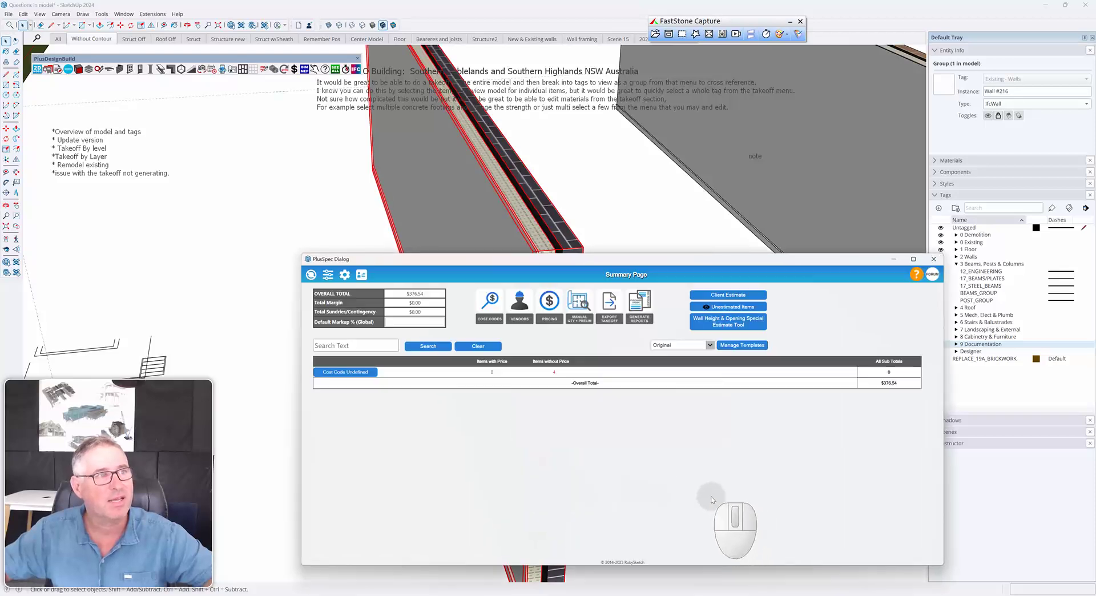
left_click(358, 373)
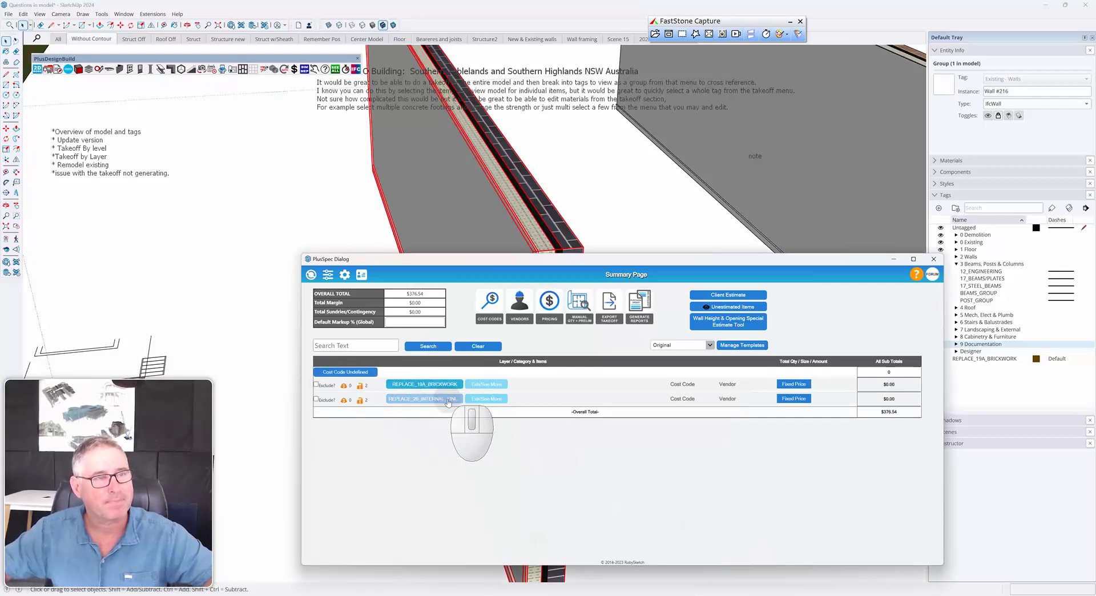
Step: Close the $376.54 takeoff summary and bring the whole house back into view
left_click(934, 258)
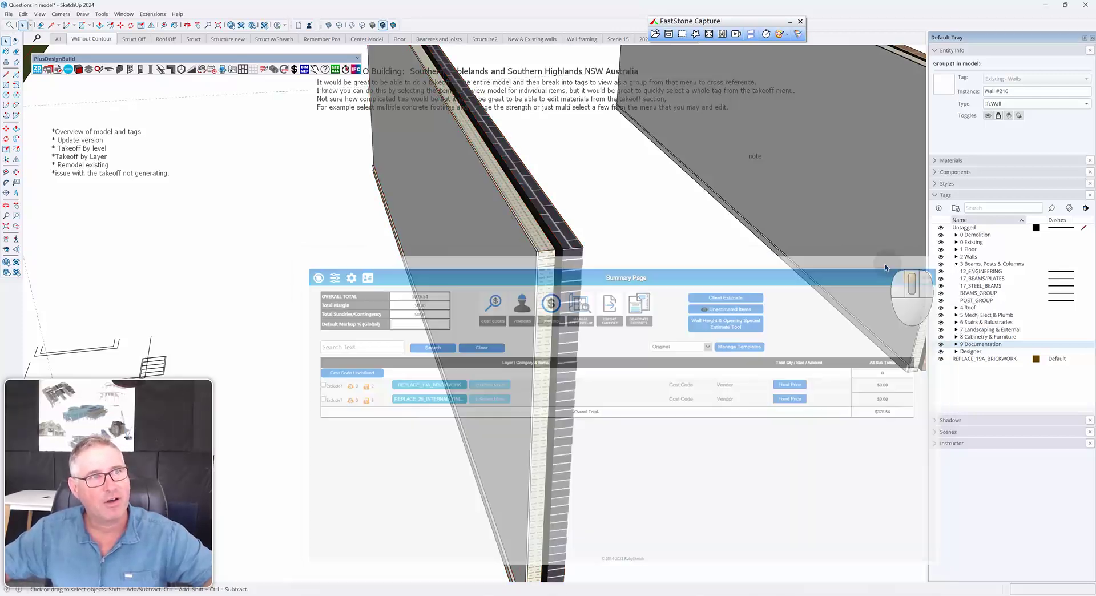
scroll(674, 342, "down", 6)
middle_click_drag(659, 350, 740, 350)
Step: Undo to remove the two sample wall panels and their tag, then bring the house into view
key("ctrl+z")
key("ctrl+z")
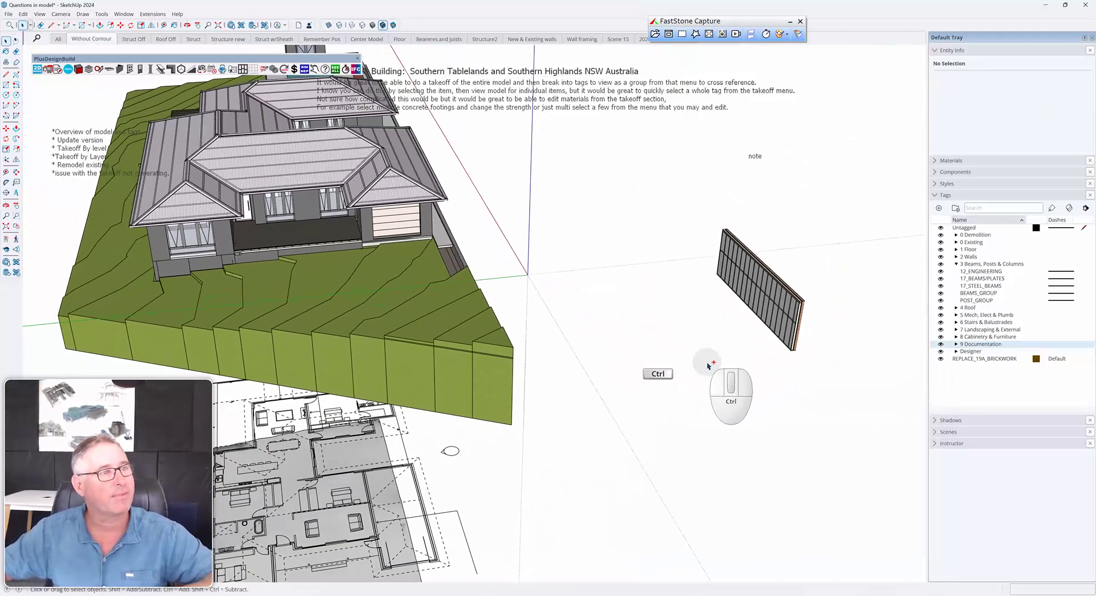
middle_click_drag(613, 379, 406, 341)
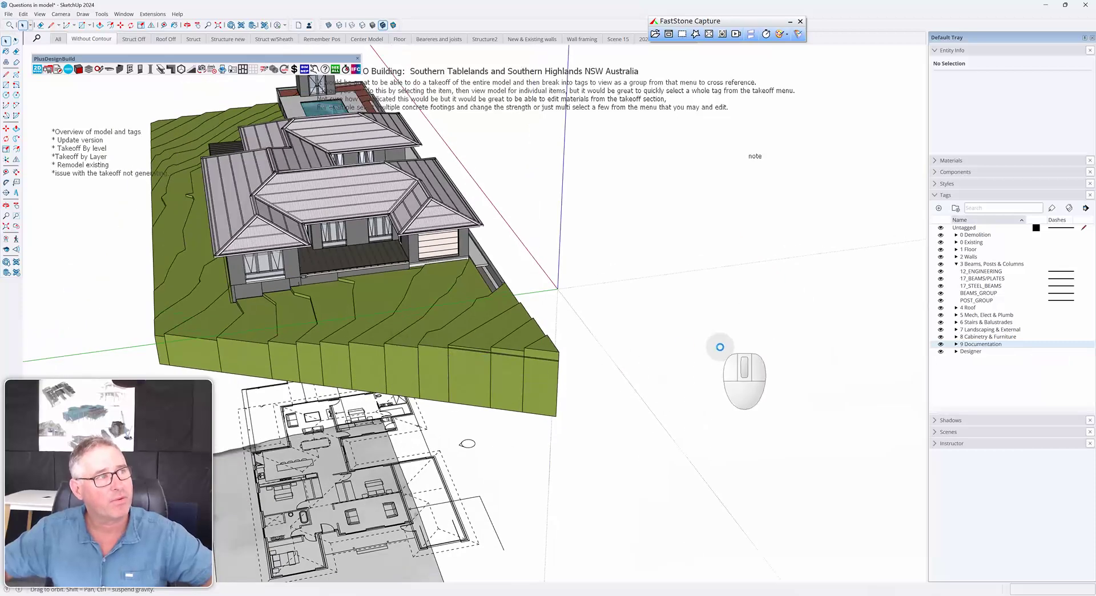
middle_click_drag(489, 354, 535, 435)
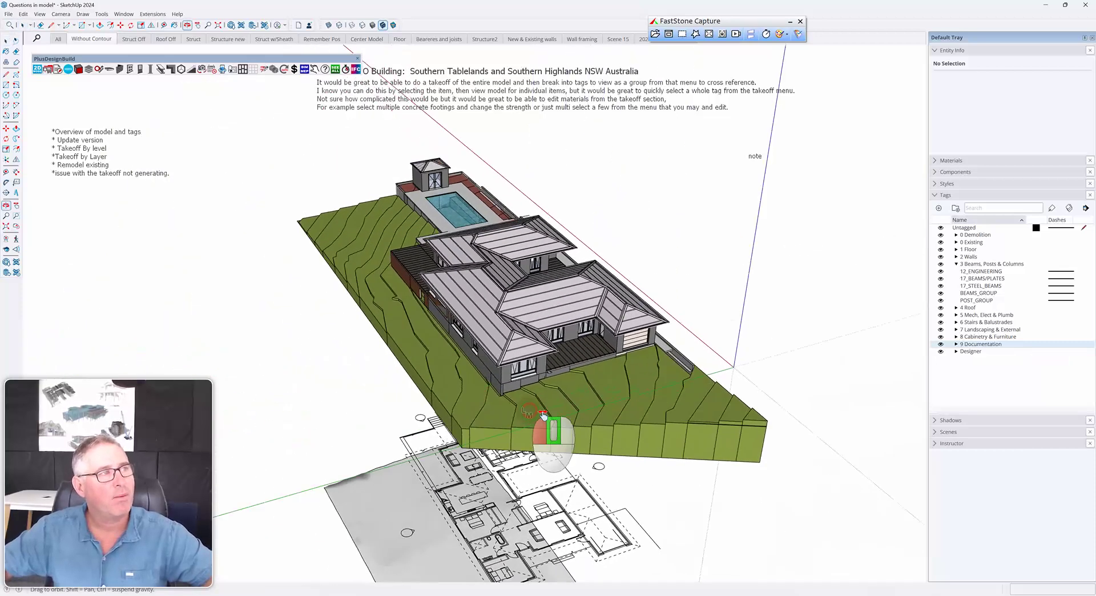
scroll(688, 425, "up", 5)
scroll(658, 393, "up", 8)
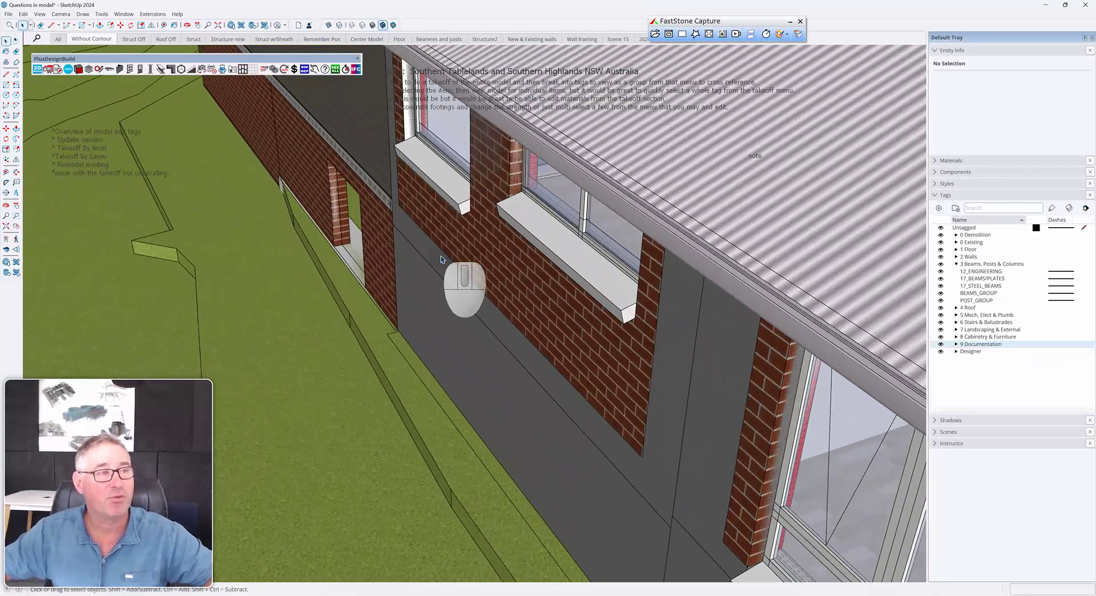
scroll(563, 355, "down", 8)
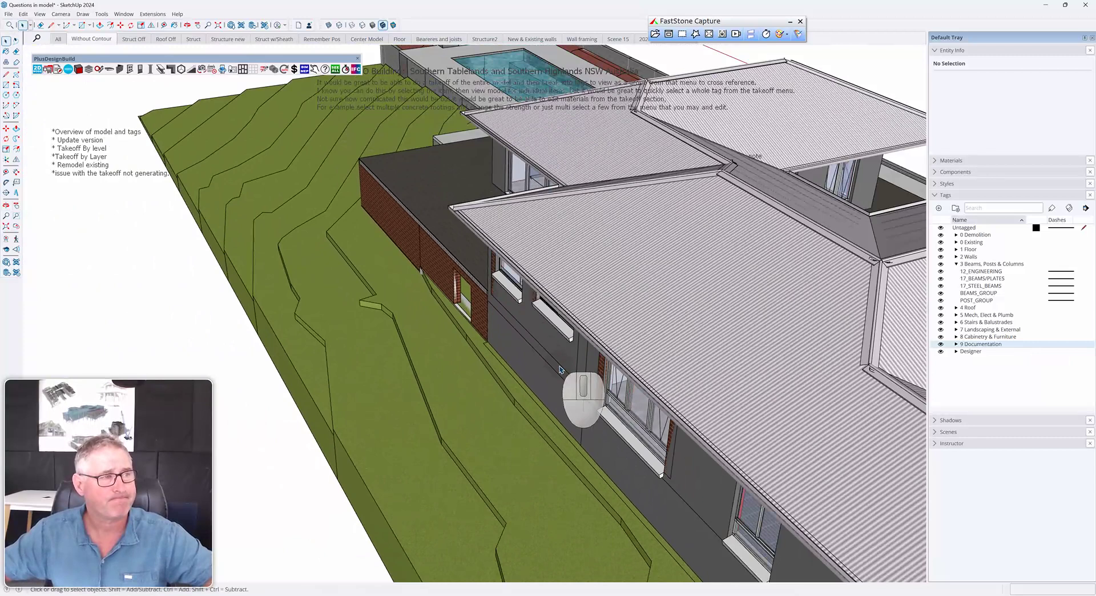
Step: Inspect the house's brick walls side-on, then show the All scene with the Default Tray auto-hidden
middle_click_drag(556, 363, 459, 282)
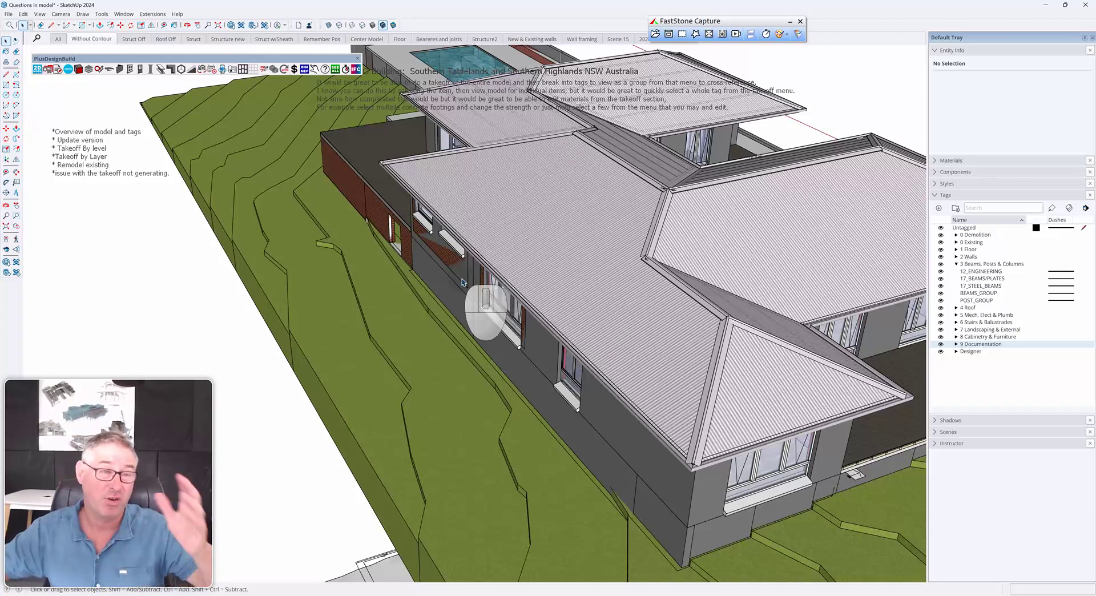
mouse_move(462, 280)
middle_mouse_down()
mouse_move(435, 321)
mouse_move(380, 358)
mouse_move(449, 273)
middle_mouse_up()
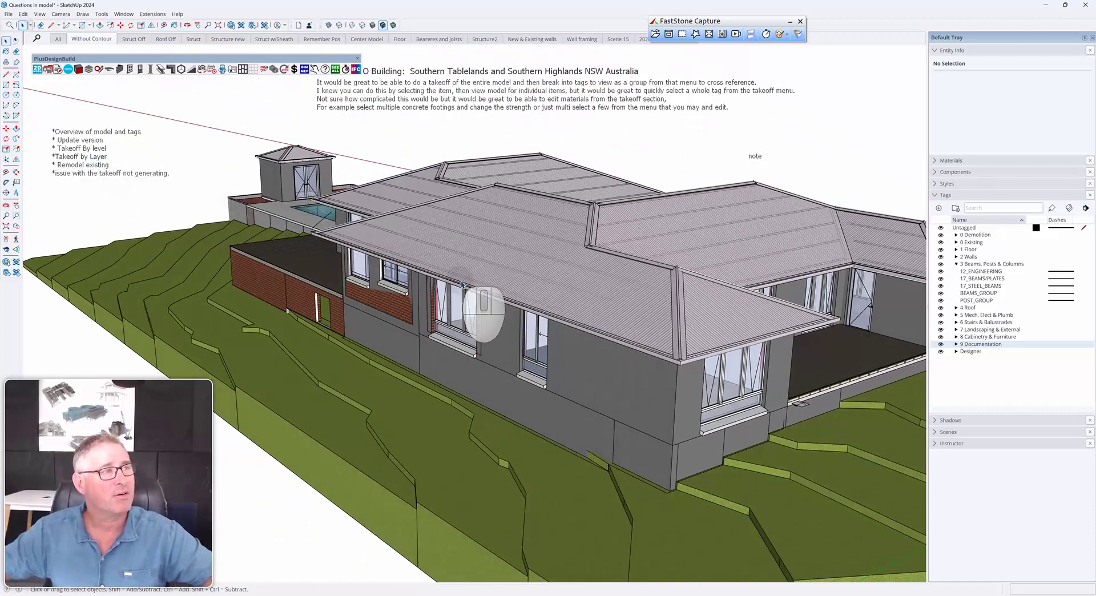
middle_click_drag(553, 313, 528, 360)
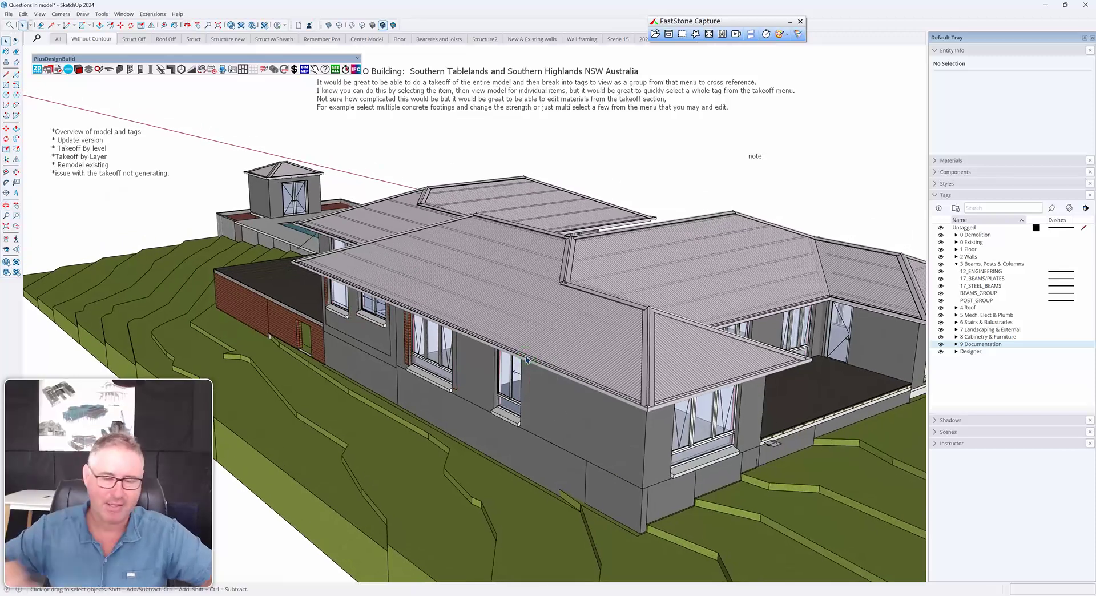
scroll(606, 320, "down", 3)
middle_click_drag(606, 320, 520, 341)
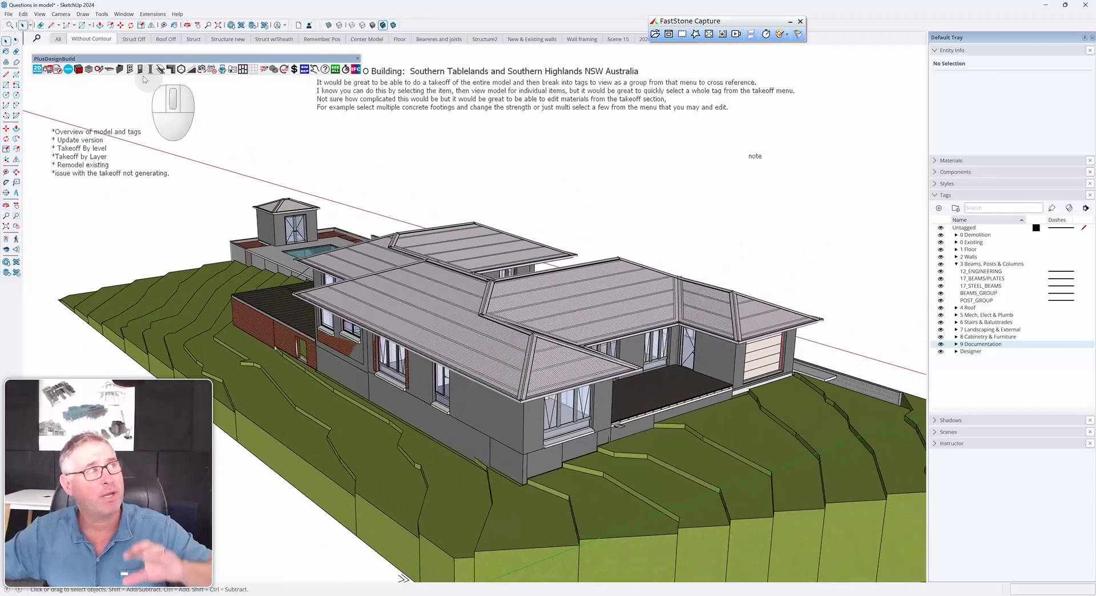
left_click(58, 39)
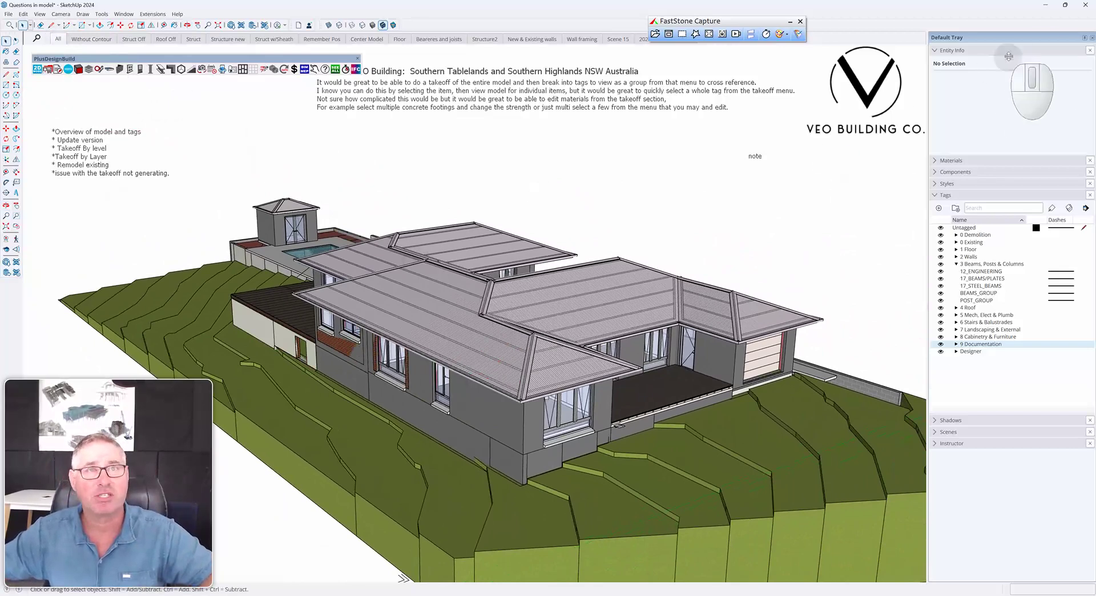
left_click(1084, 39)
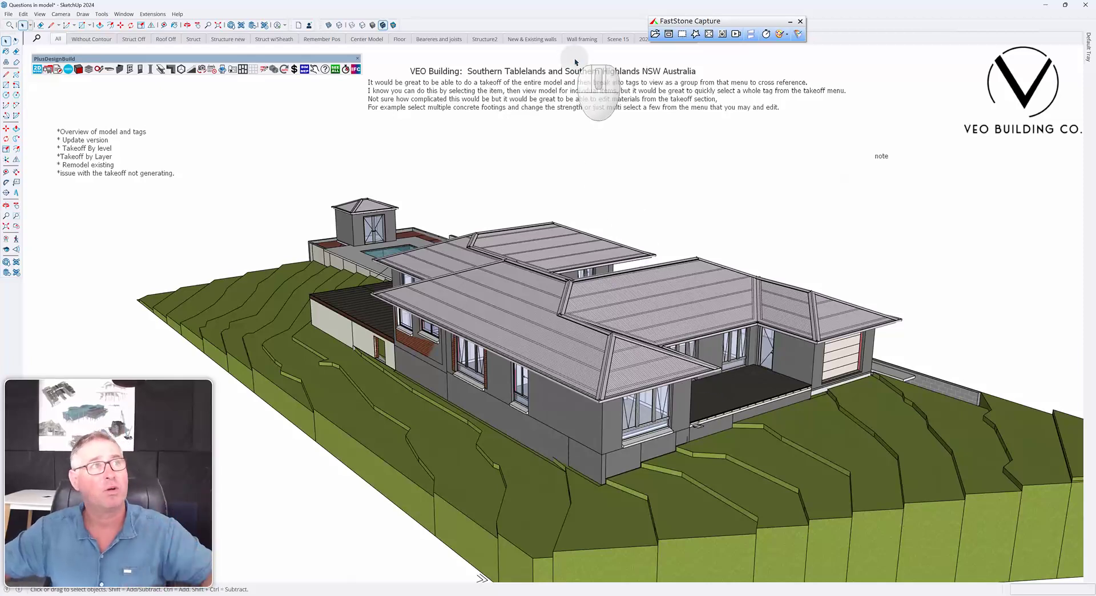
Step: Show the Wall framing scene and inspect the bare stud frames and lintels from two sides
left_click(578, 41)
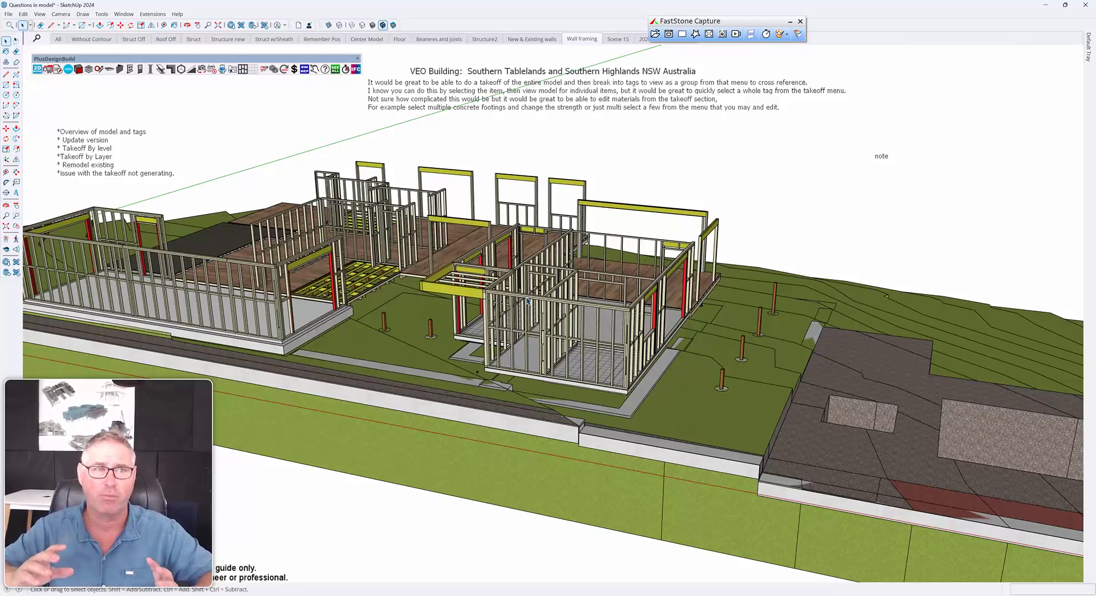
middle_click_drag(528, 301, 954, 274)
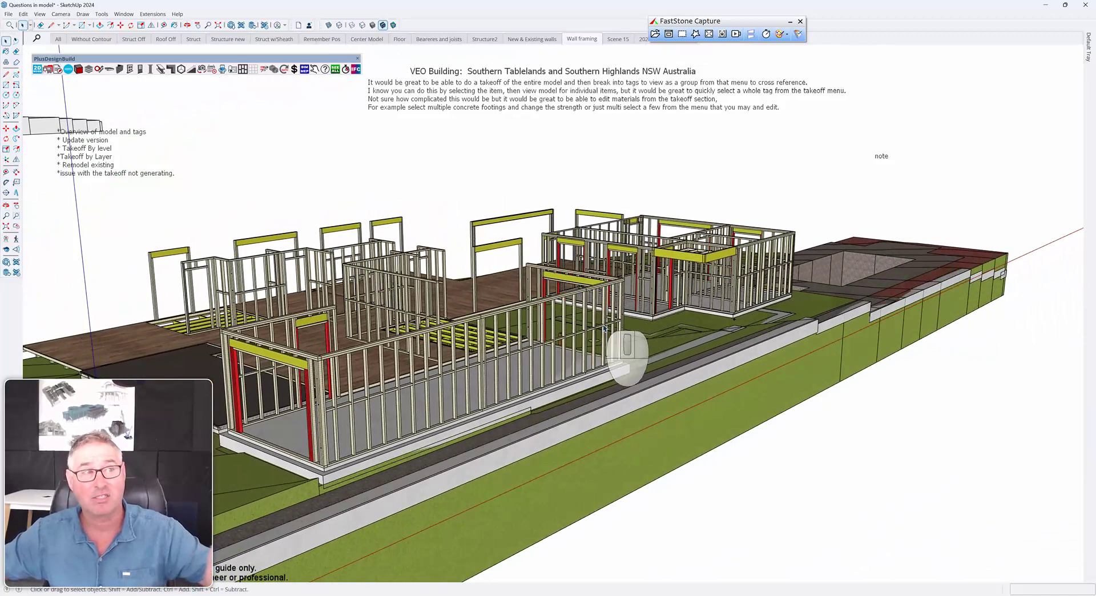
middle_click_drag(602, 319, 671, 268)
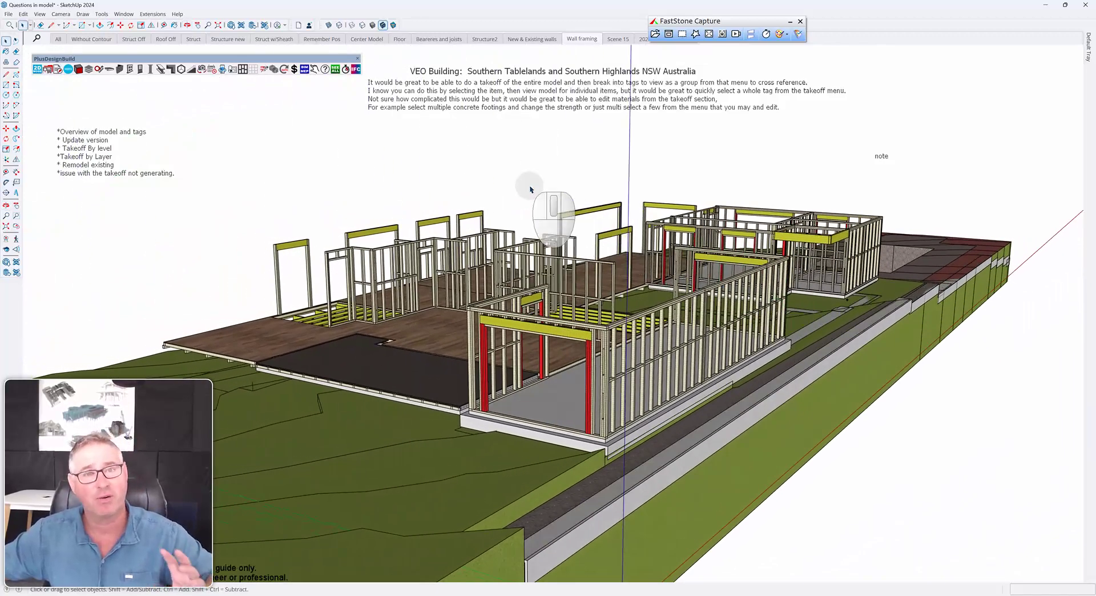